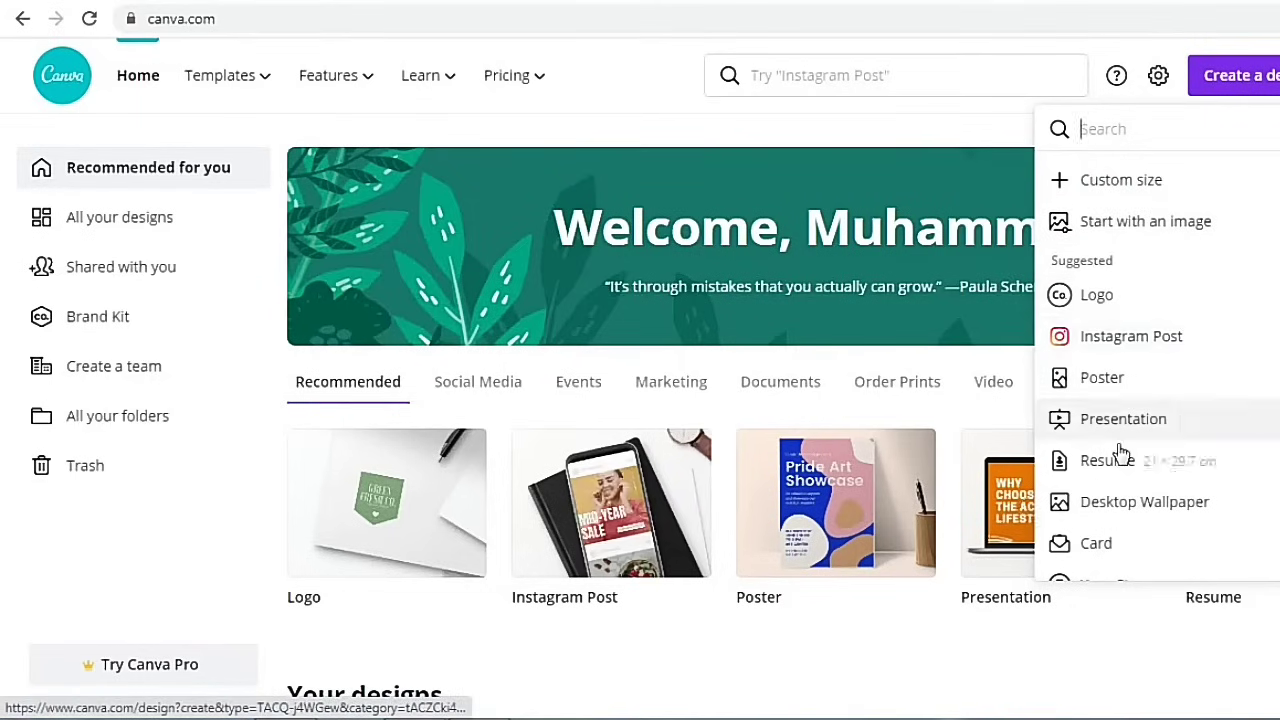
# - Browse the available design types and create a new blank Logo design
pyautogui.scroll(-4, 1117, 451)
pyautogui.scroll(4, 1120, 452)
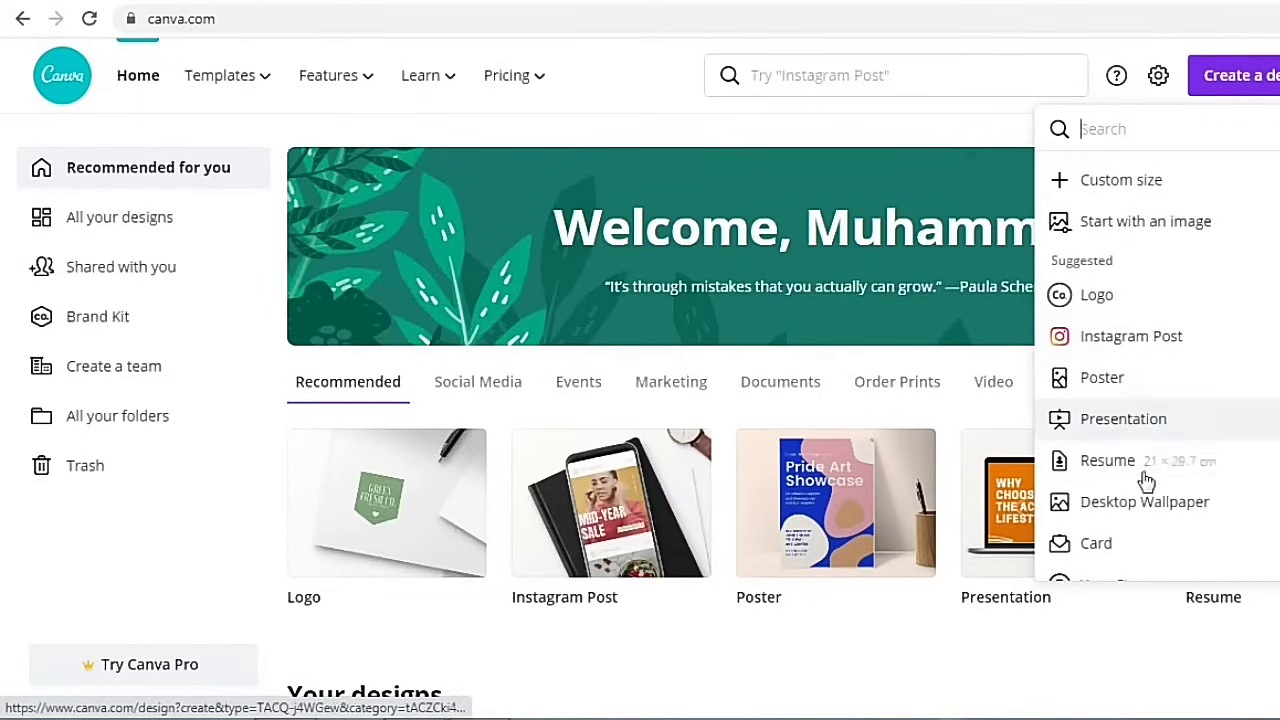
pyautogui.scroll(-5, 1147, 510)
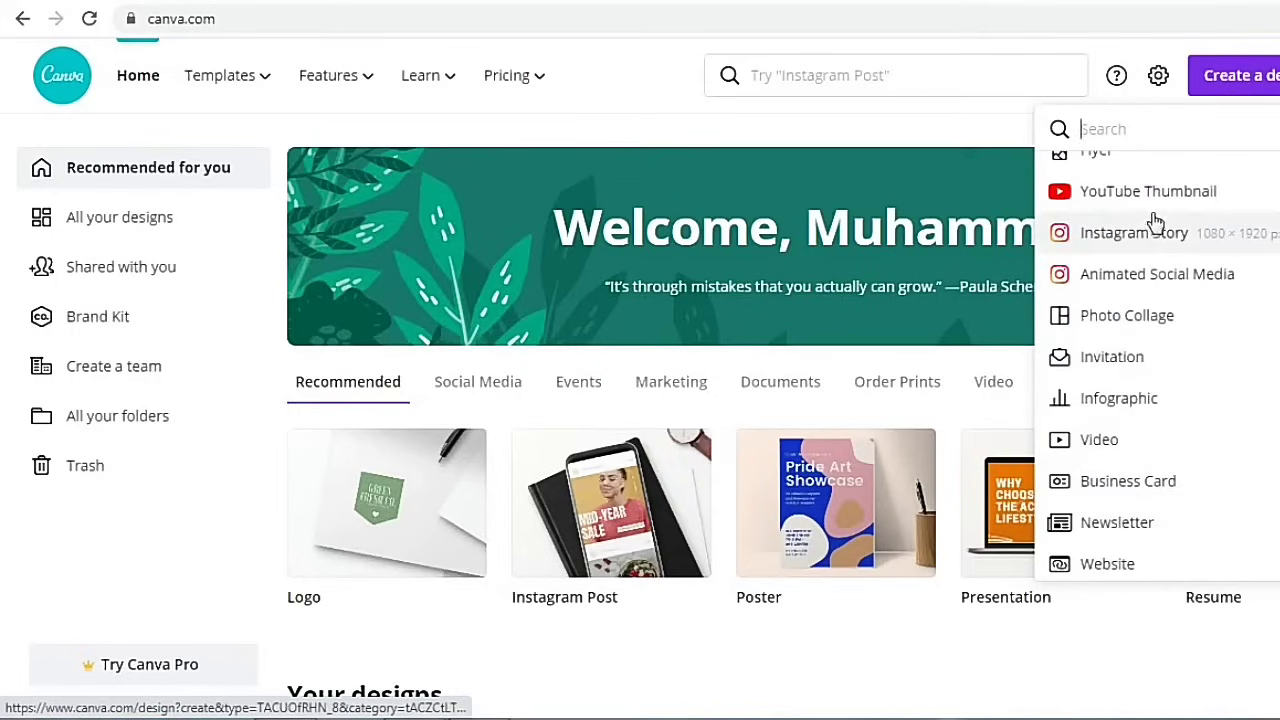
pyautogui.scroll(5, 1197, 416)
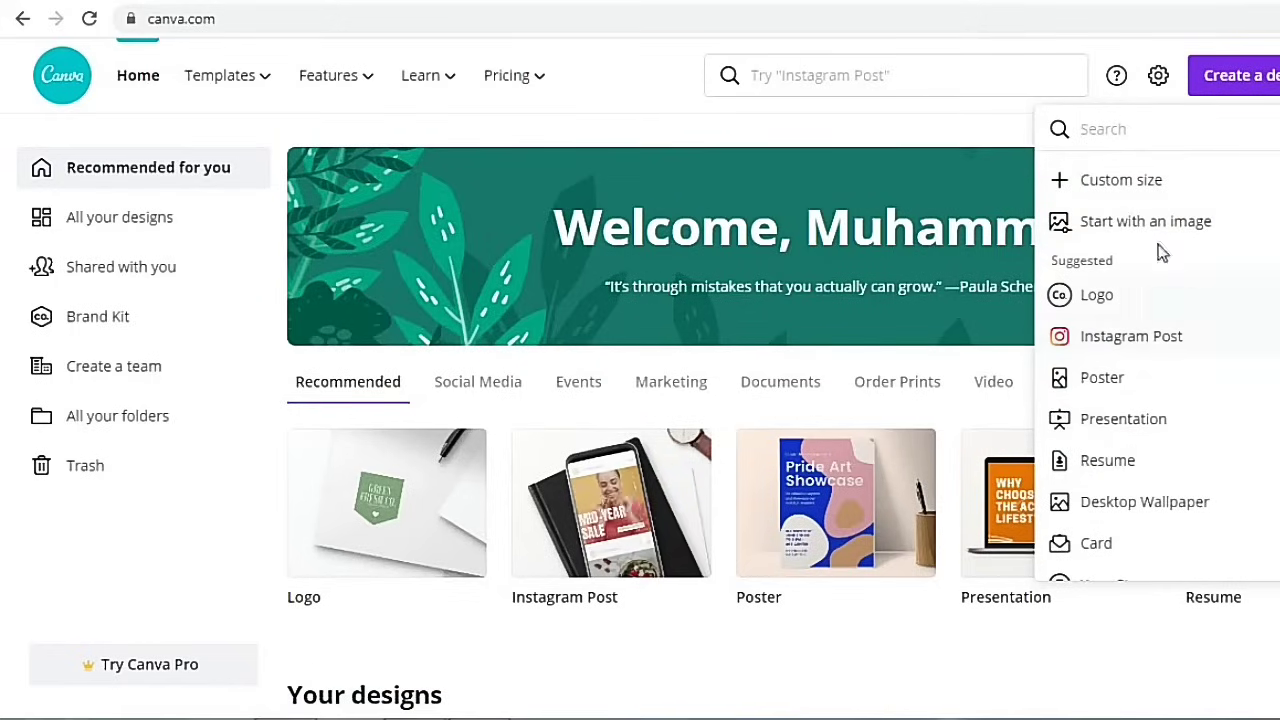
pyautogui.click(1116, 306)
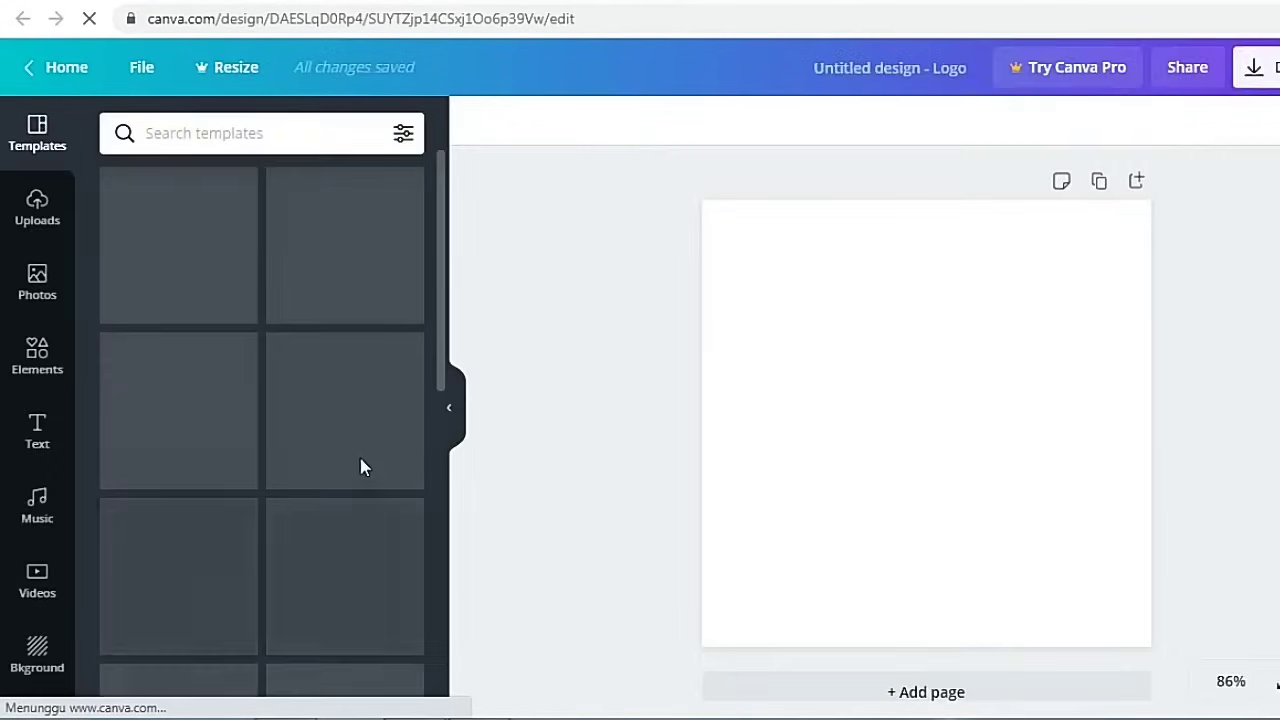
# - Look through the logo template categories, such as Facebook Shops, Animated, Gaming, Badge and Art / Design
pyautogui.scroll(-4, 362, 466)
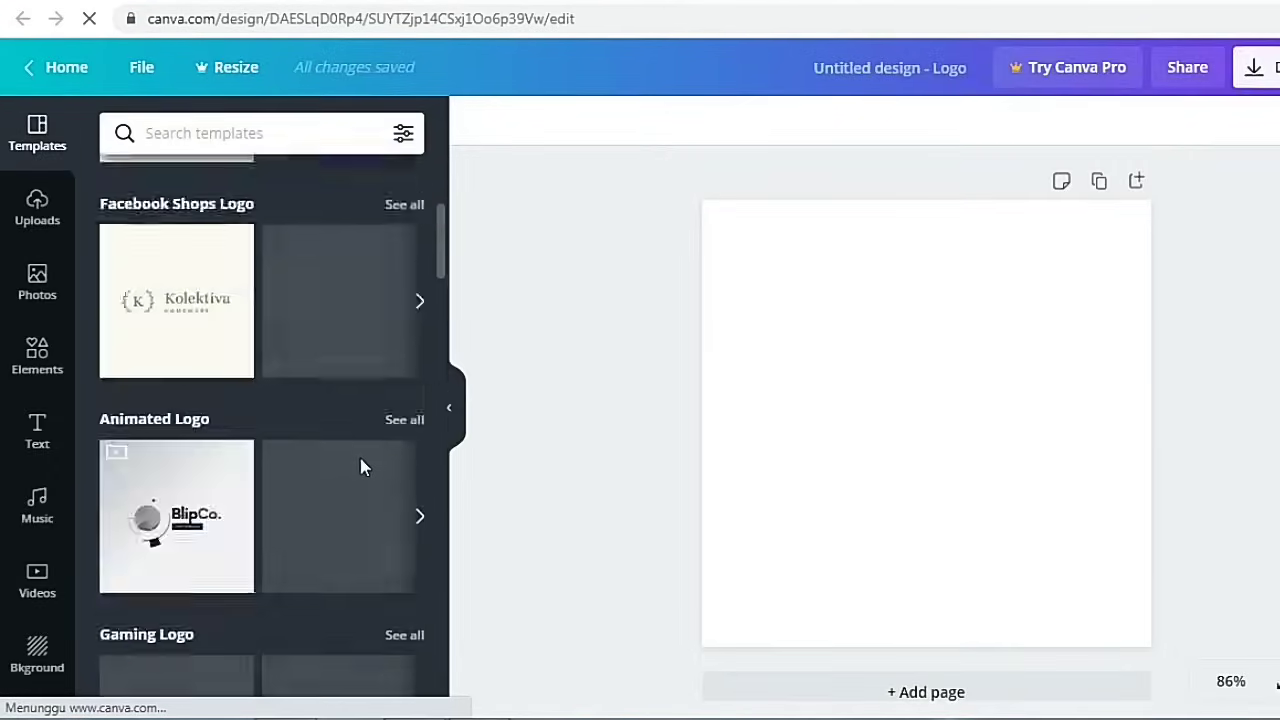
pyautogui.scroll(-2, 362, 466)
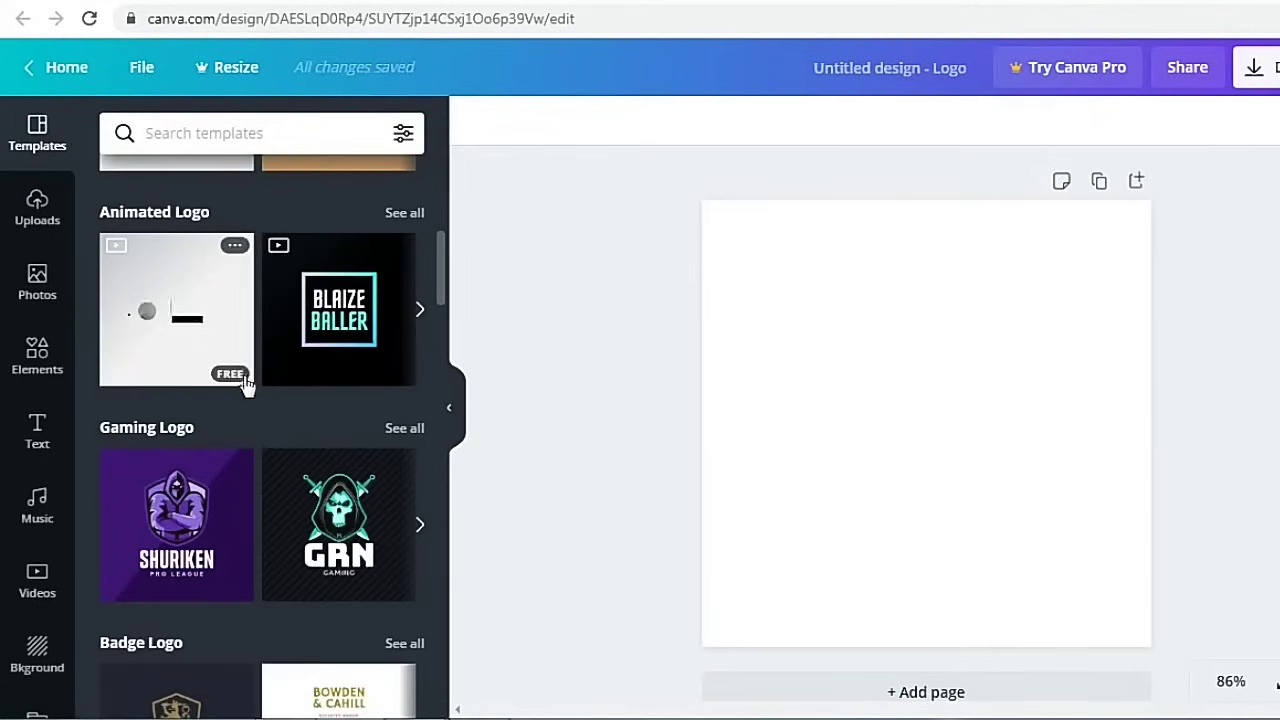
pyautogui.scroll(2, 340, 432)
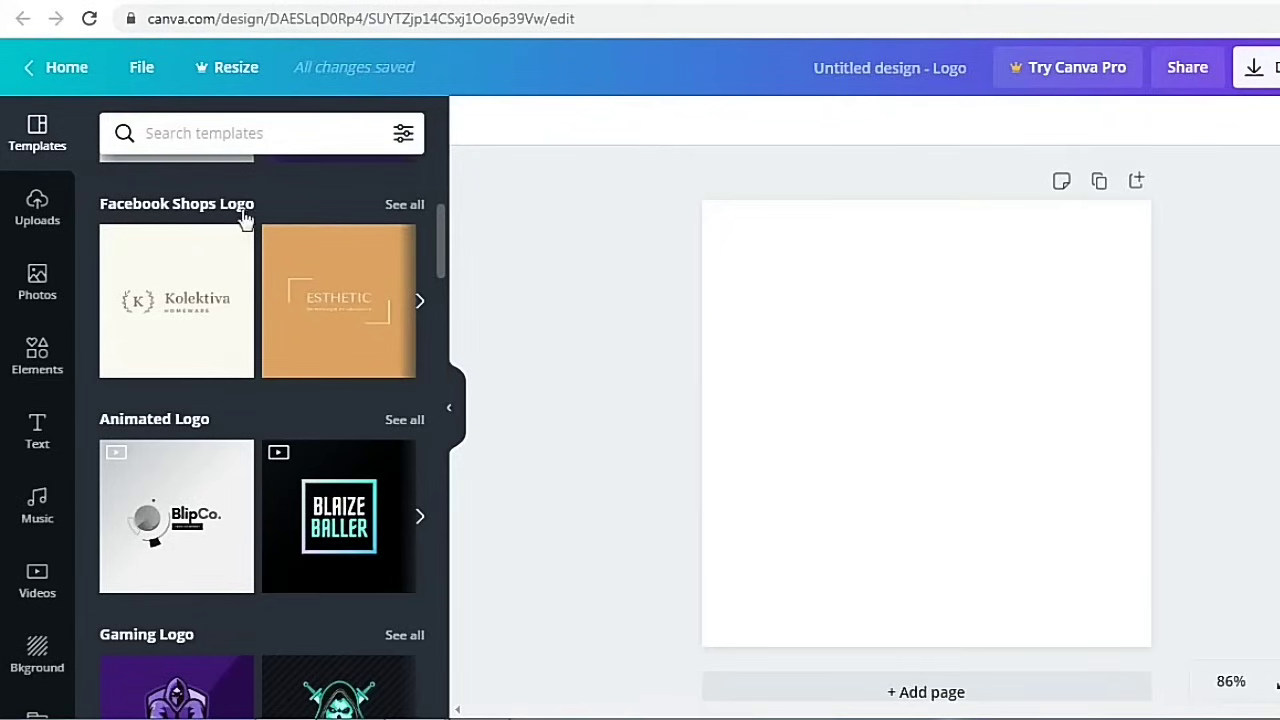
pyautogui.scroll(-2, 229, 440)
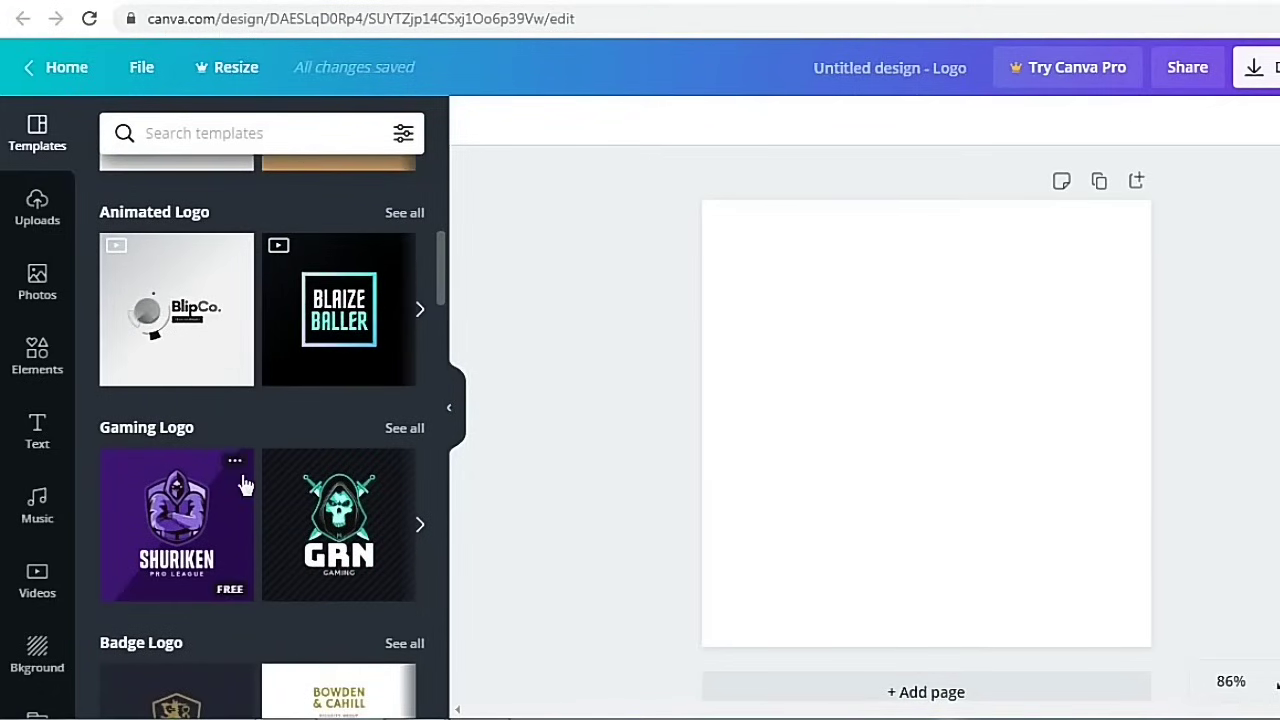
pyautogui.scroll(-3, 243, 486)
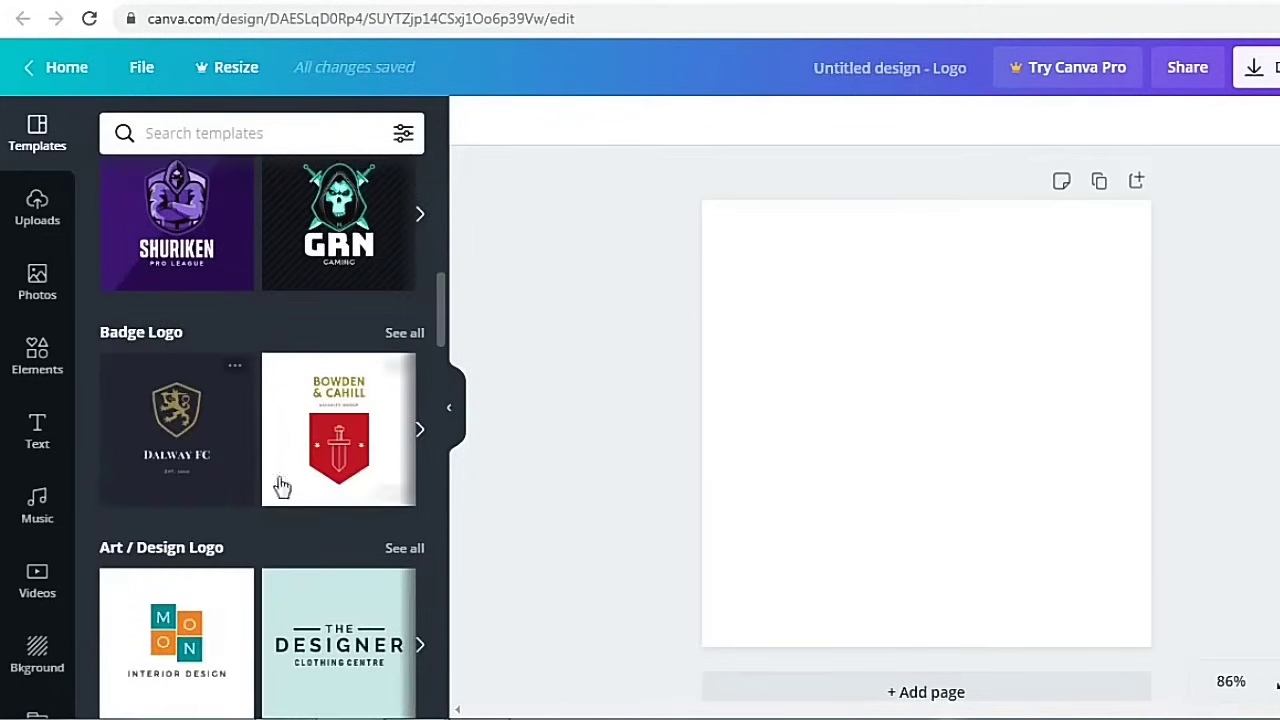
pyautogui.scroll(-3, 277, 486)
pyautogui.scroll(-3, 283, 507)
pyautogui.scroll(6, 283, 507)
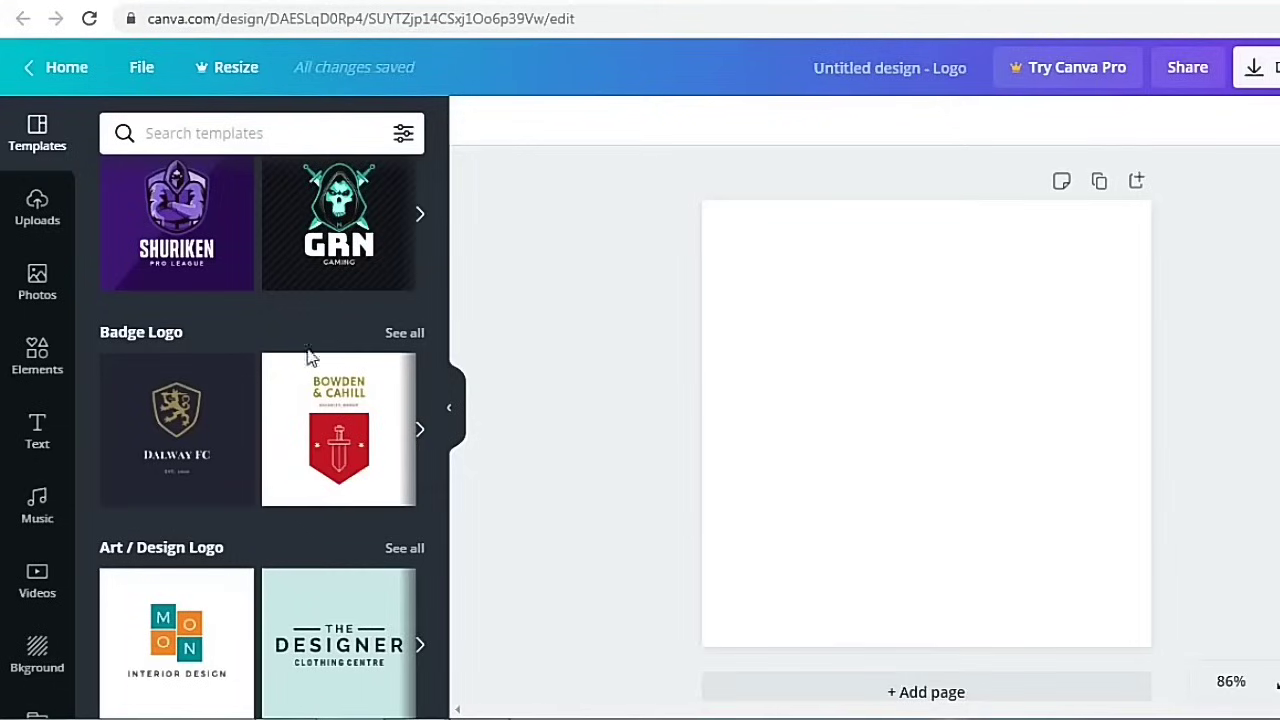
pyautogui.scroll(3, 300, 400)
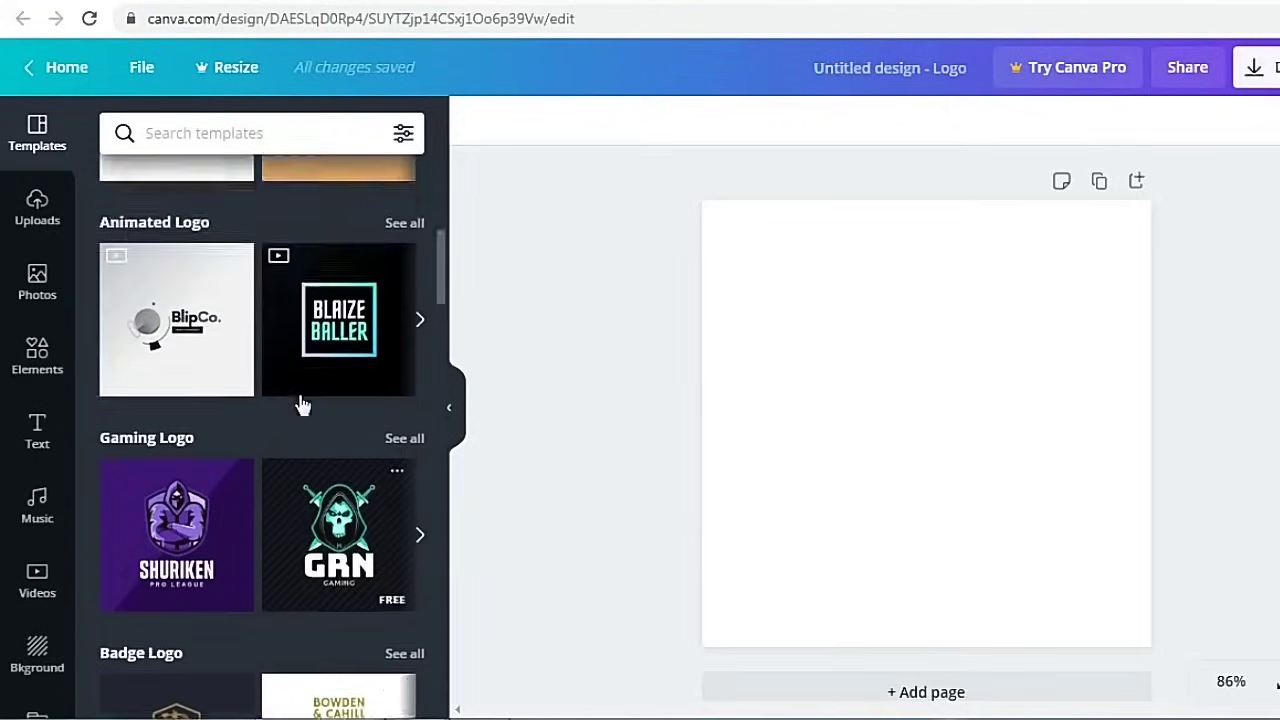
pyautogui.scroll(3, 303, 400)
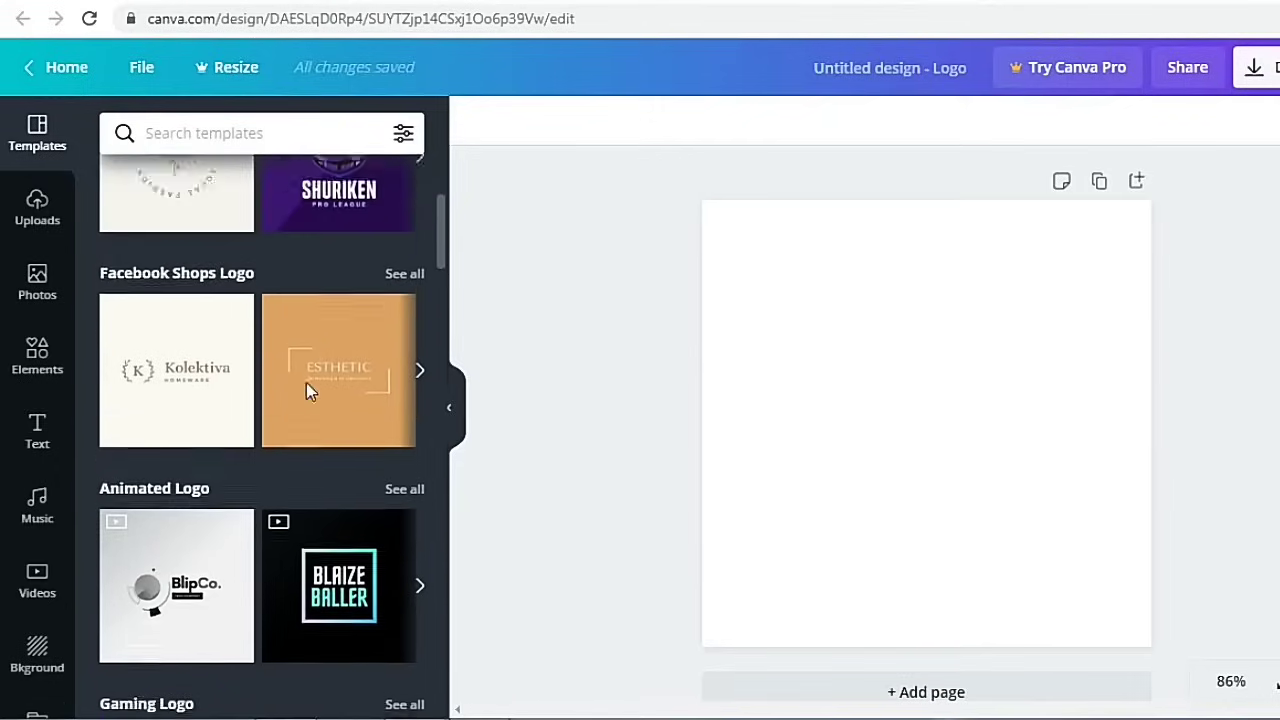
pyautogui.scroll(2, 307, 384)
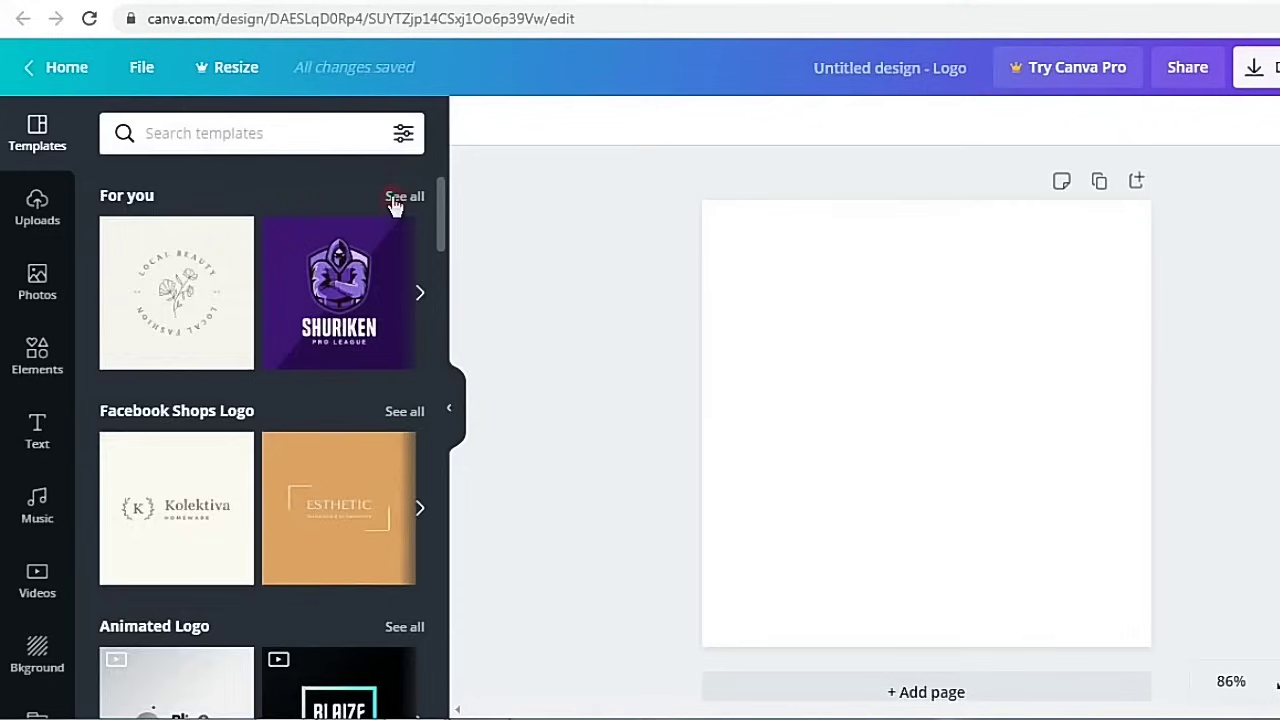
# - Browse the For you and Facebook Shops Logo templates and apply the RADTEK template to the blank page
pyautogui.click(397, 197)
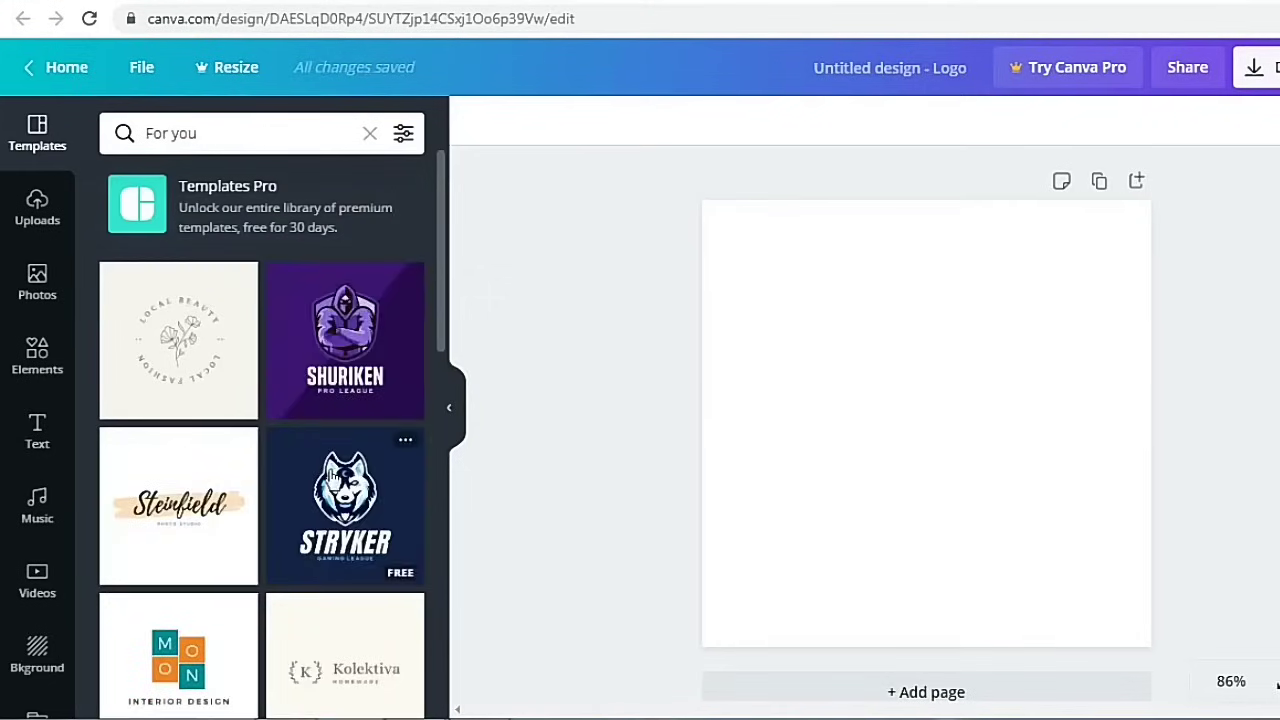
pyautogui.scroll(-6, 330, 478)
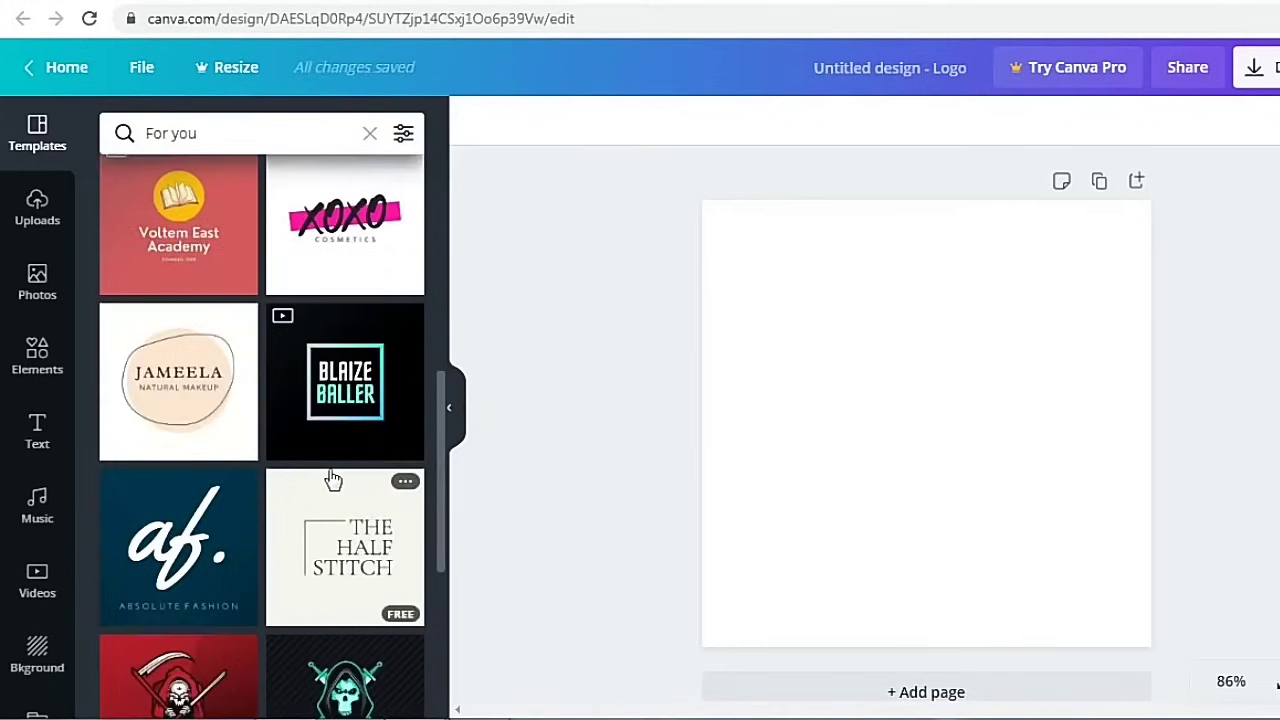
pyautogui.scroll(-3, 333, 480)
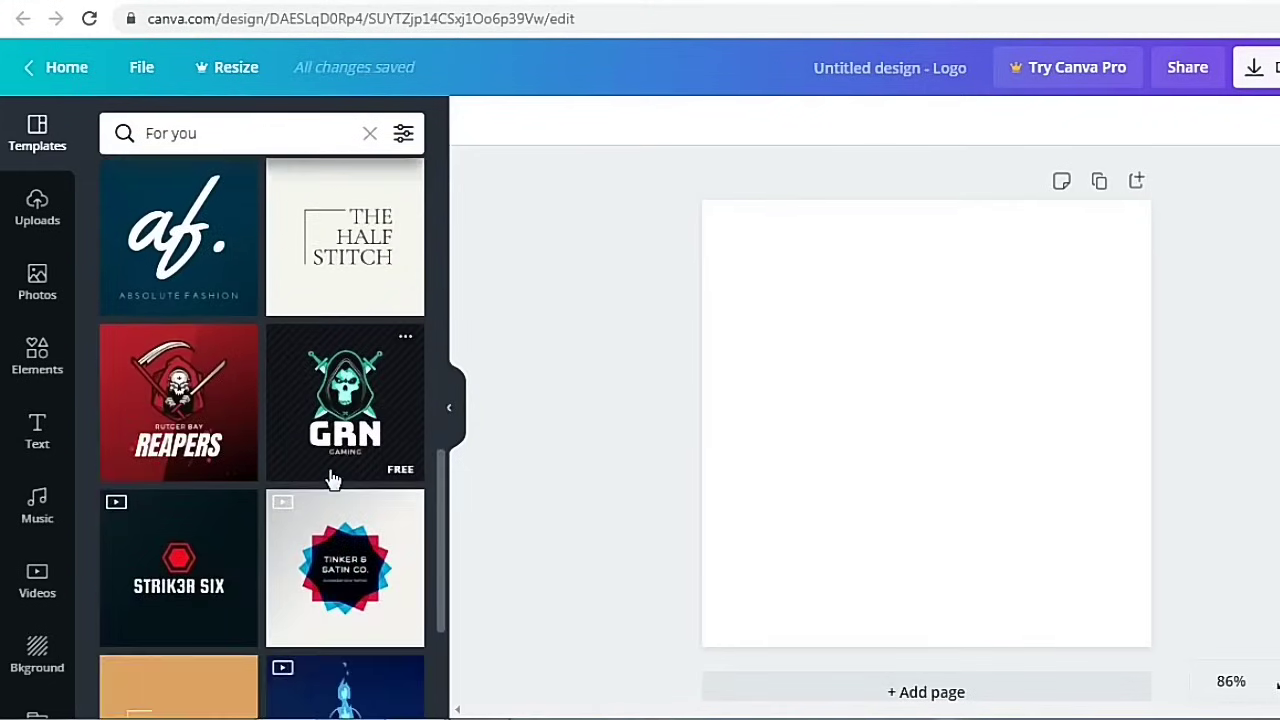
pyautogui.scroll(-3, 333, 480)
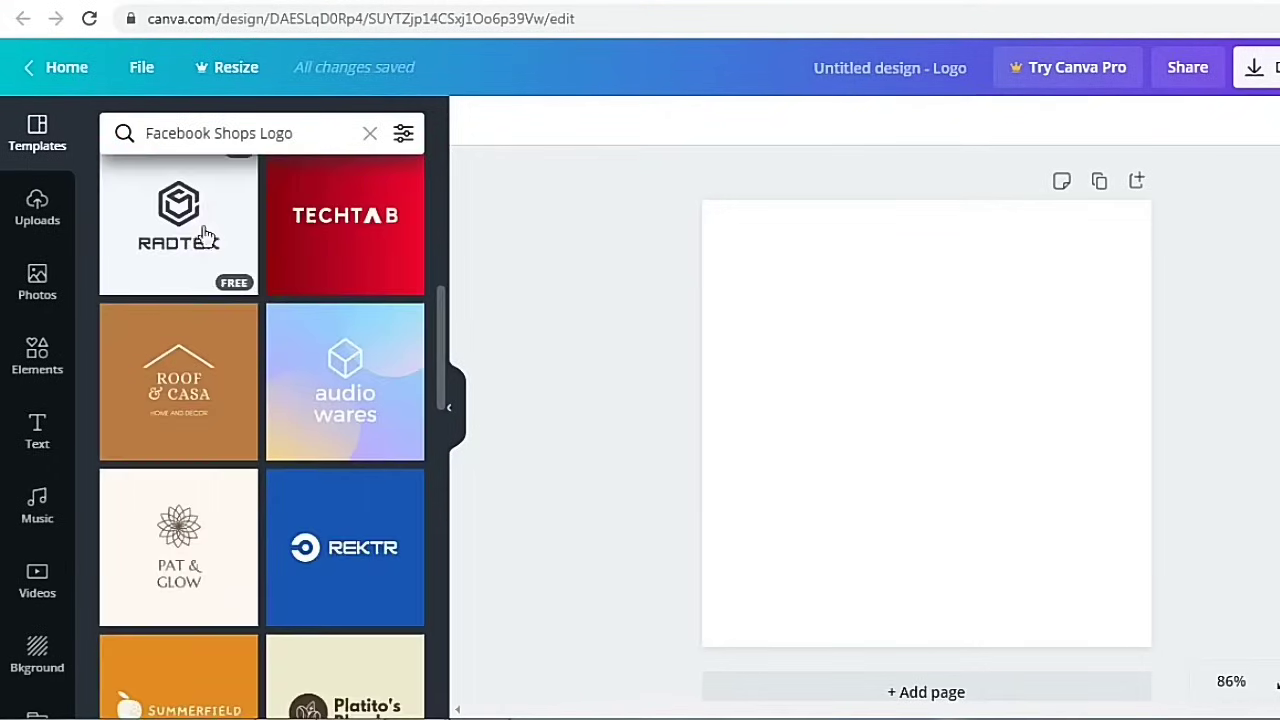
pyautogui.scroll(1, 206, 236)
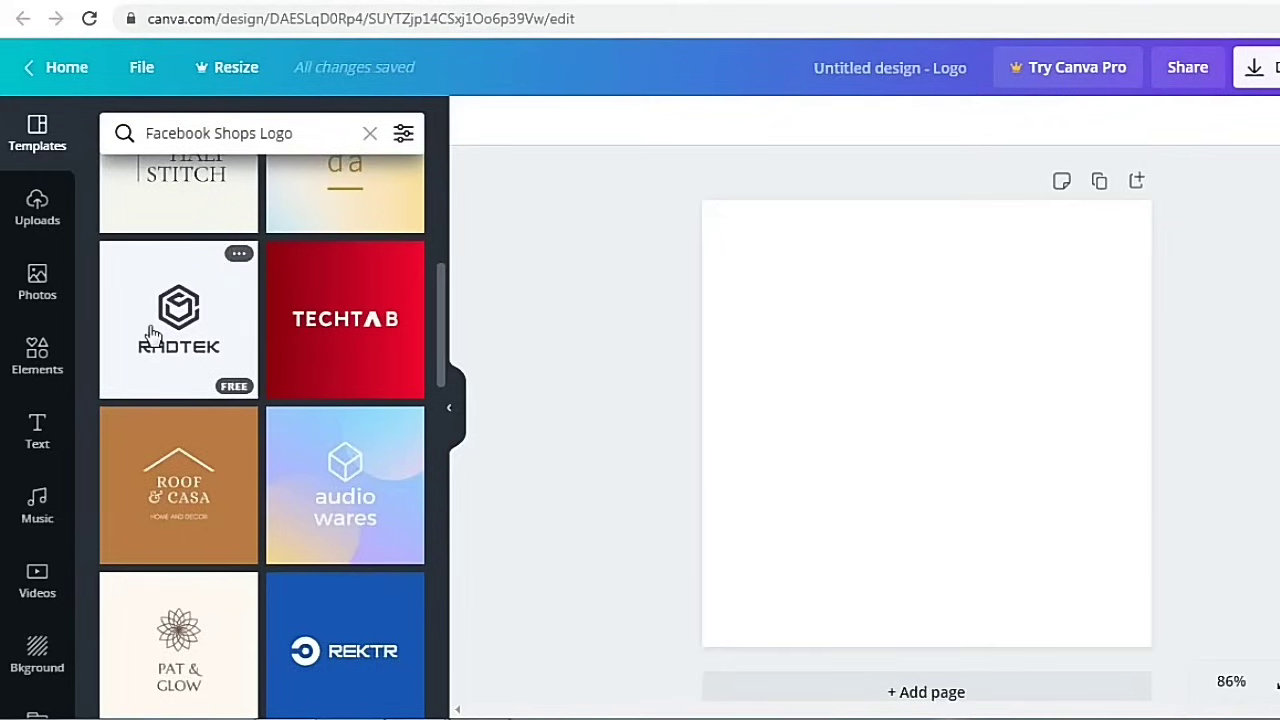
pyautogui.moveTo(152, 333); pyautogui.dragTo(840, 424)
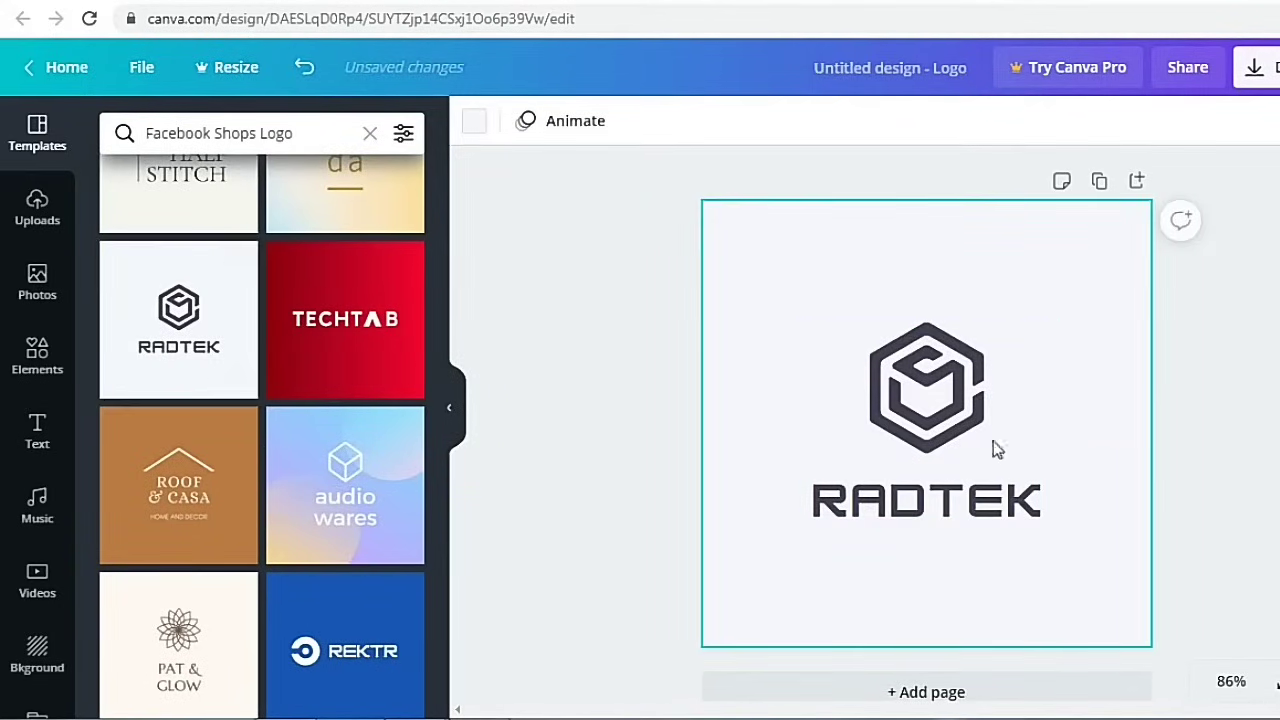
pyautogui.click(938, 388)
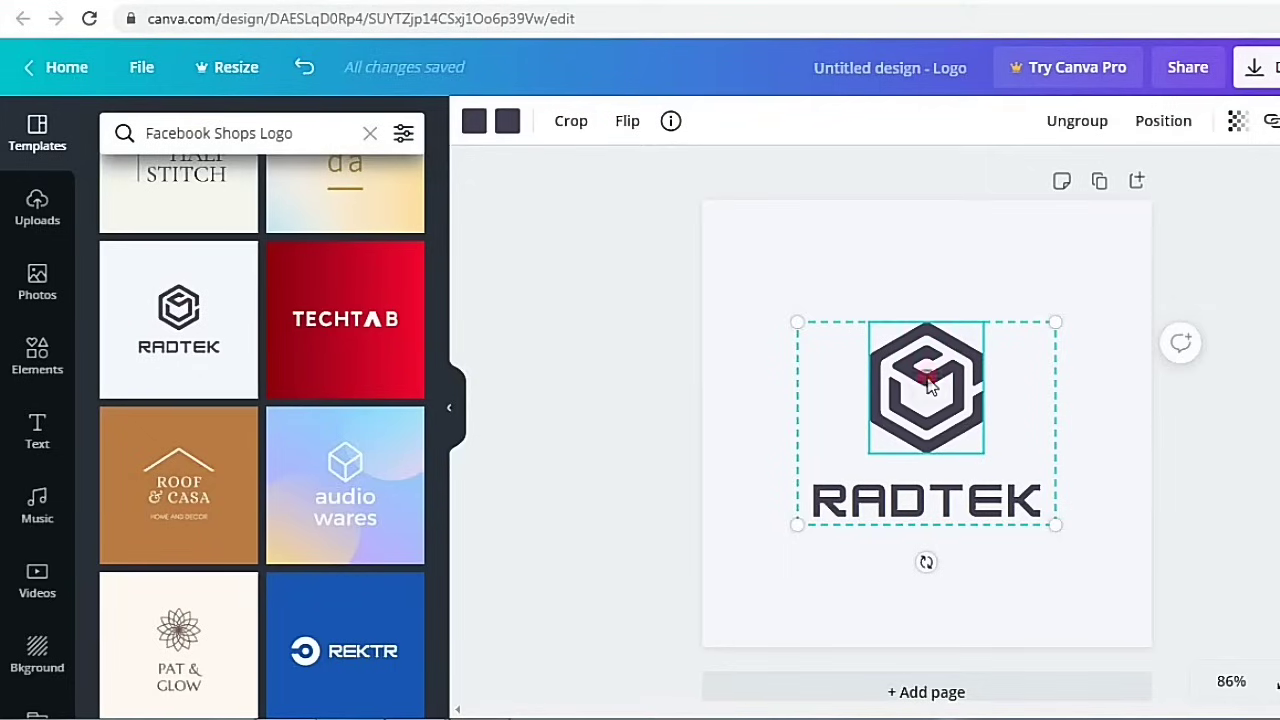
pyautogui.doubleClick(927, 376)
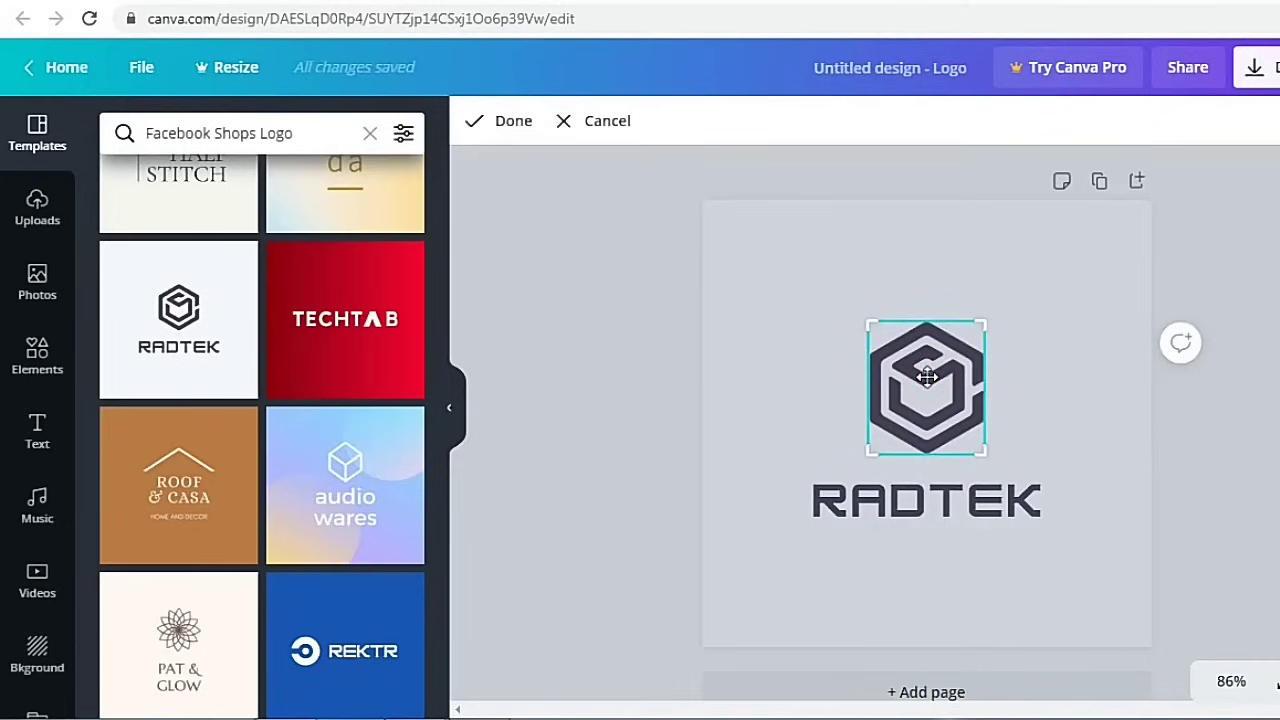
pyautogui.click(1086, 384)
# - Change the page's background color to white
pyautogui.click(1092, 388)
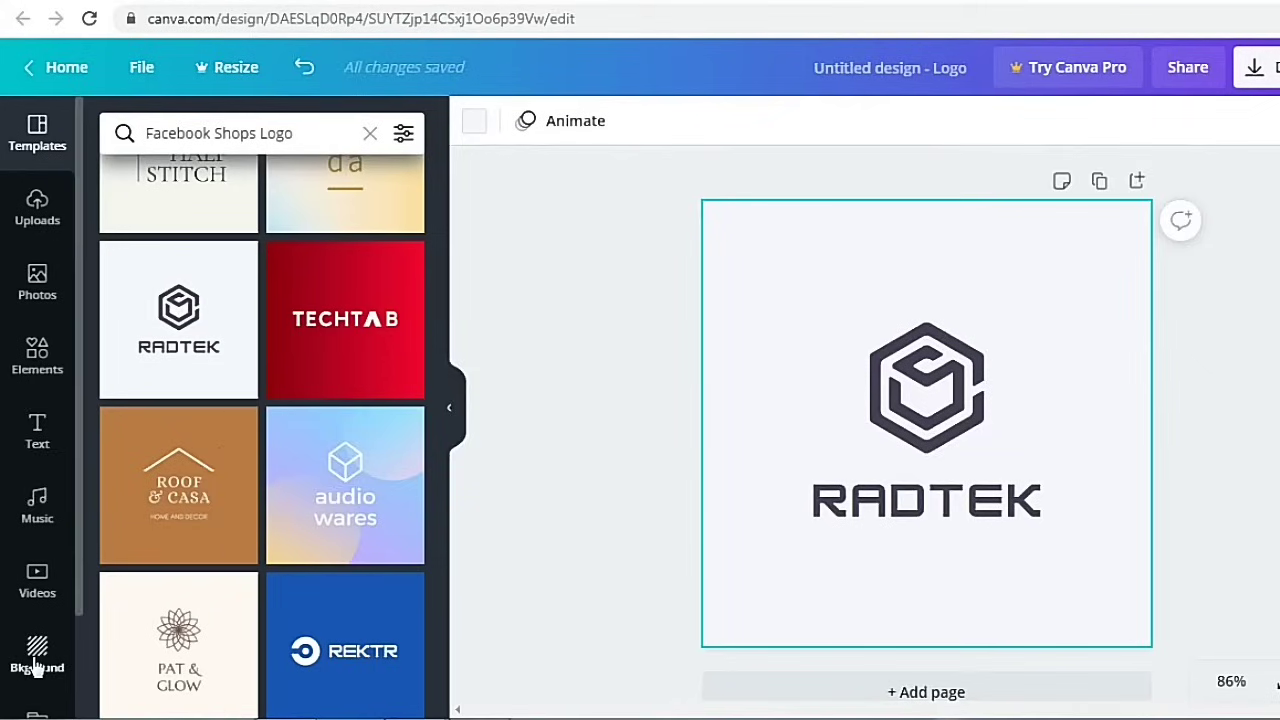
pyautogui.click(476, 128)
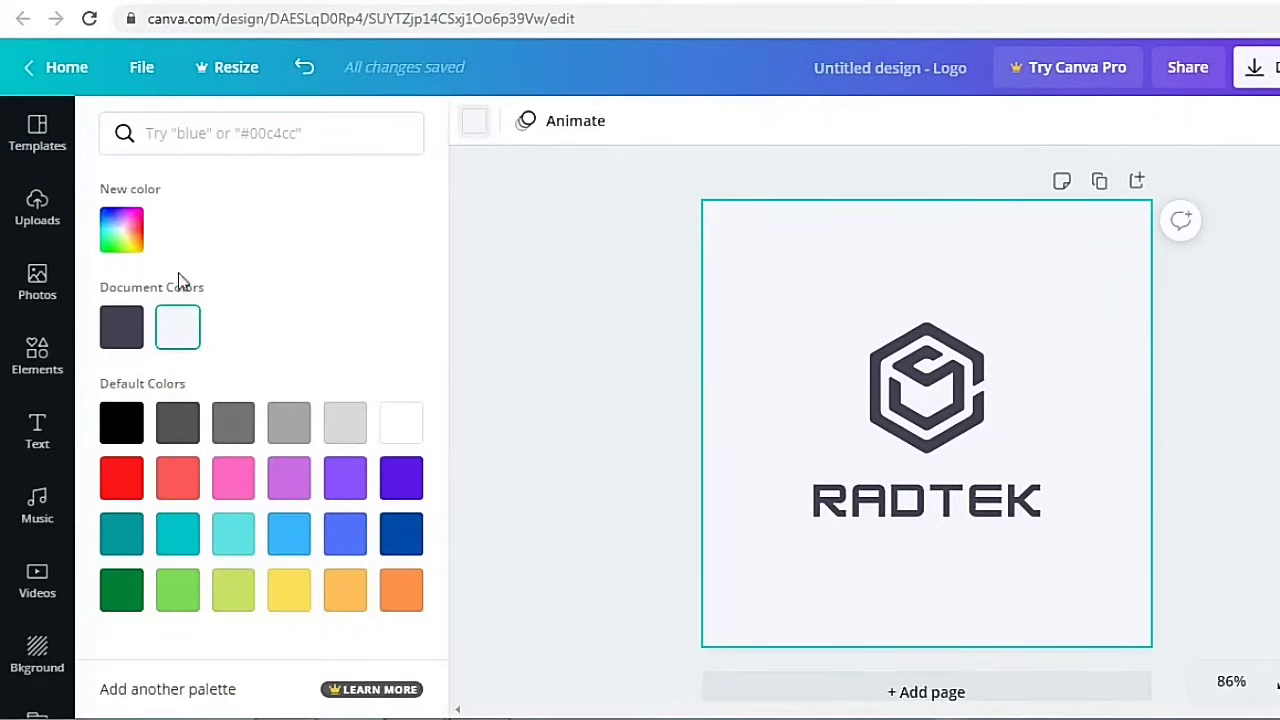
pyautogui.click(400, 432)
pyautogui.click(1232, 402)
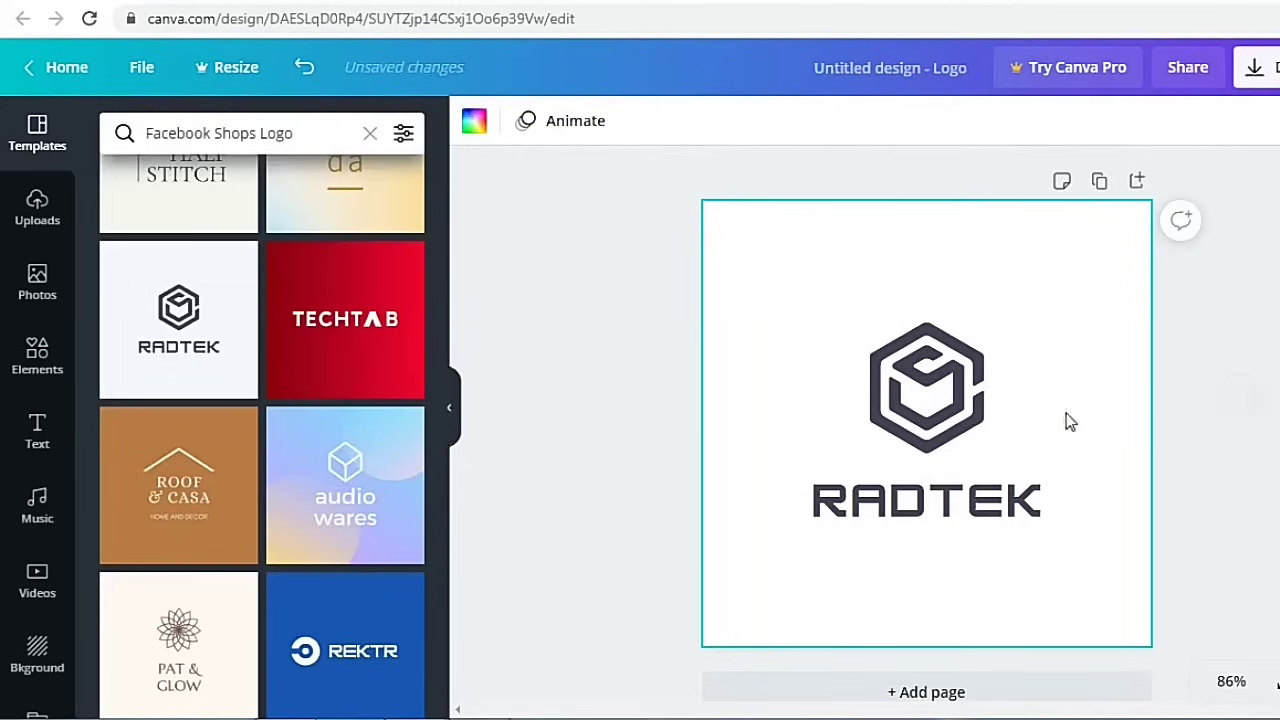
# - Ungroup the hexagon emblem and the RADTEK text, and clear the selection
pyautogui.click(935, 375)
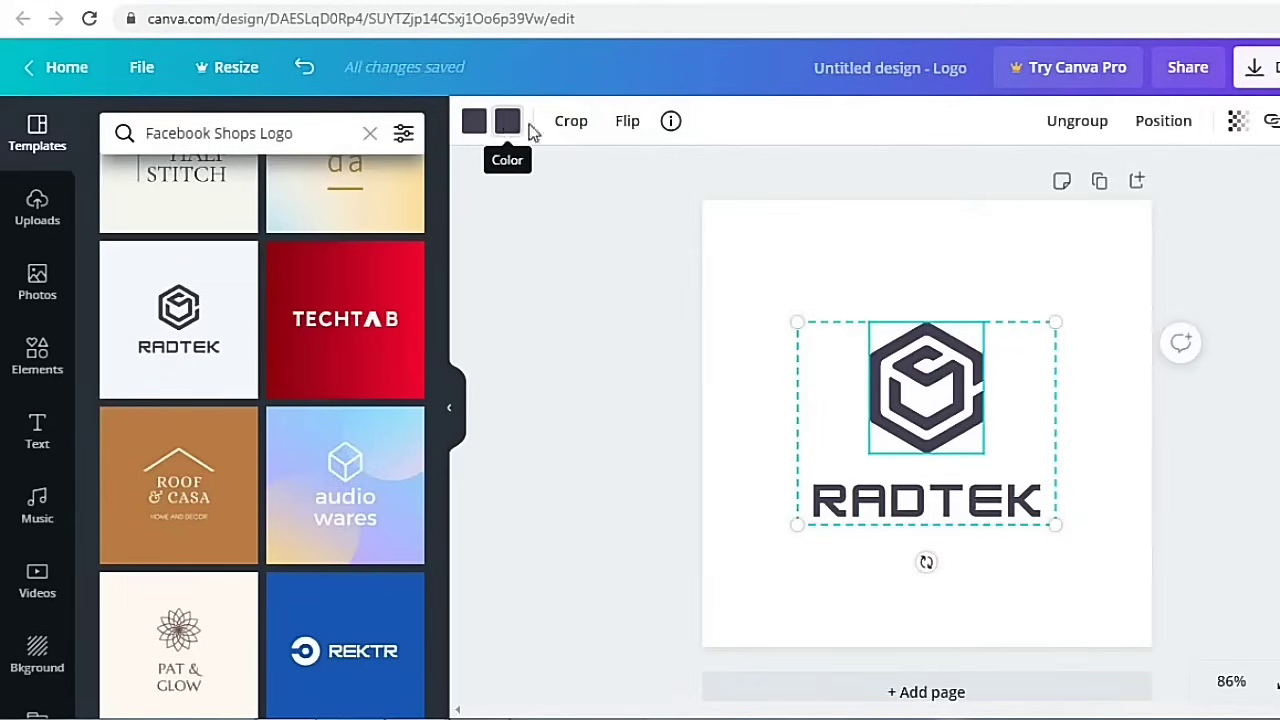
pyautogui.rightClick(922, 374)
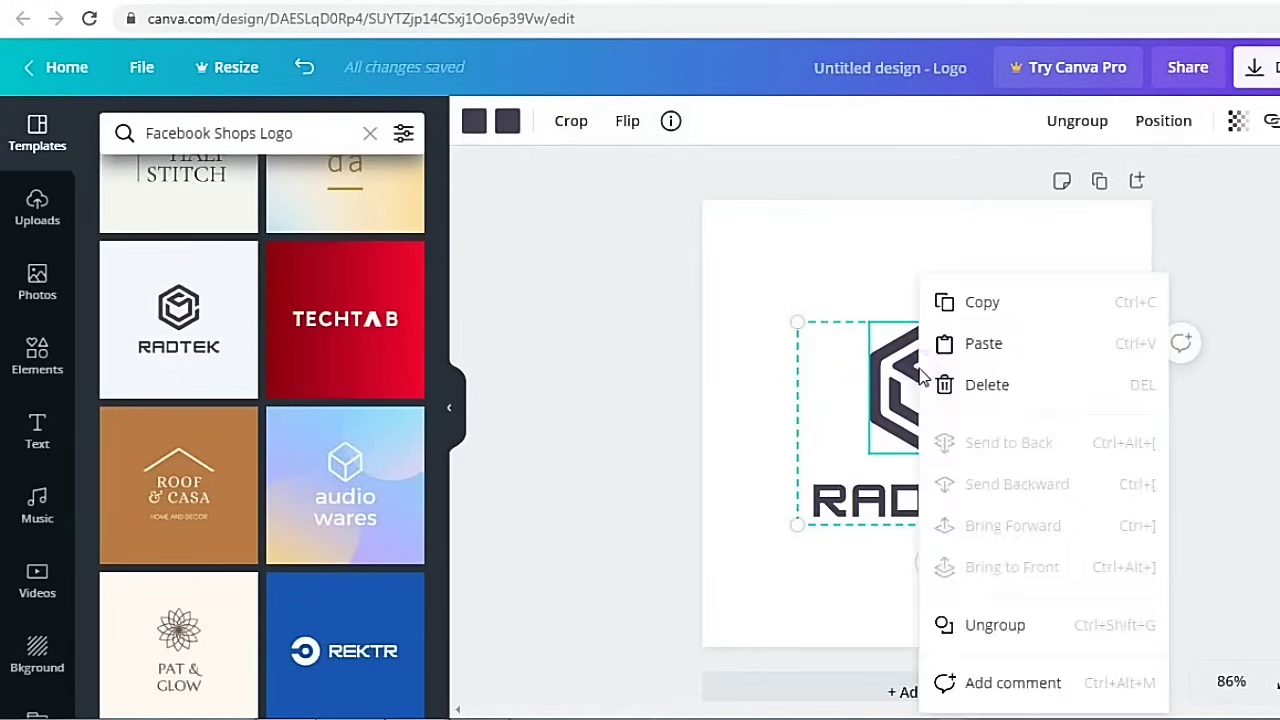
pyautogui.click(923, 560)
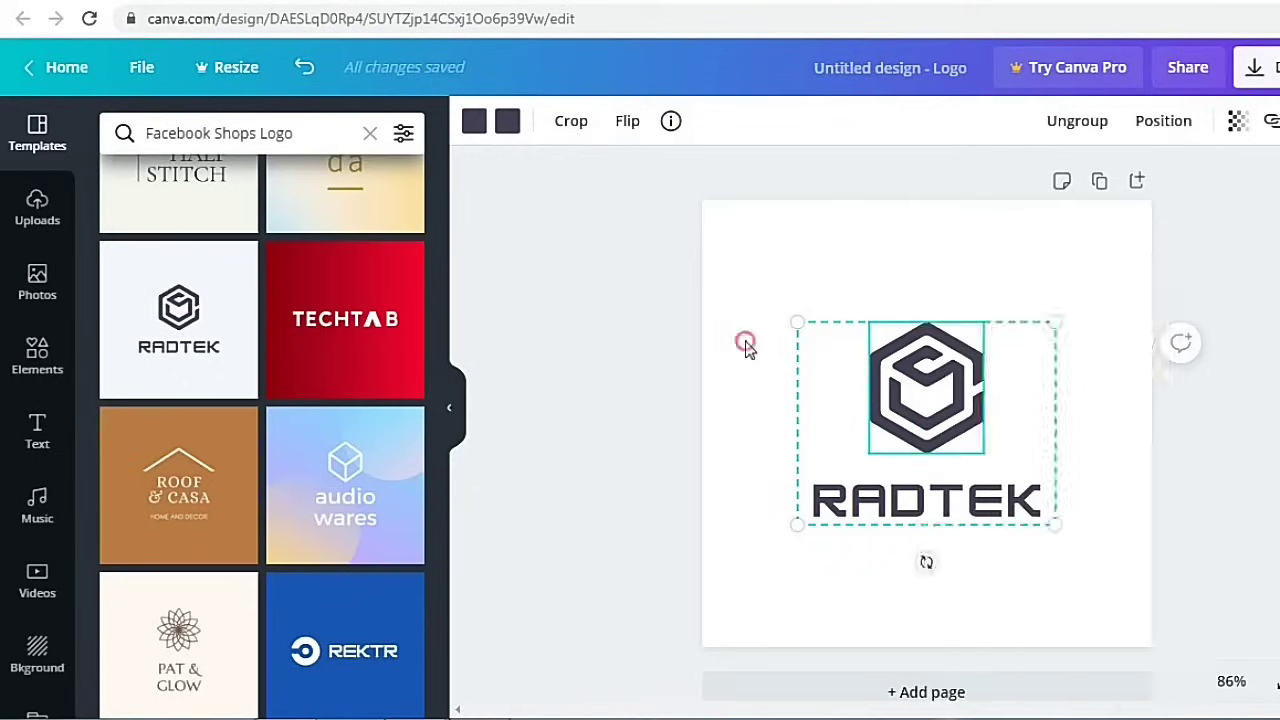
pyautogui.click(928, 386)
pyautogui.click(953, 449)
pyautogui.rightClick(937, 413)
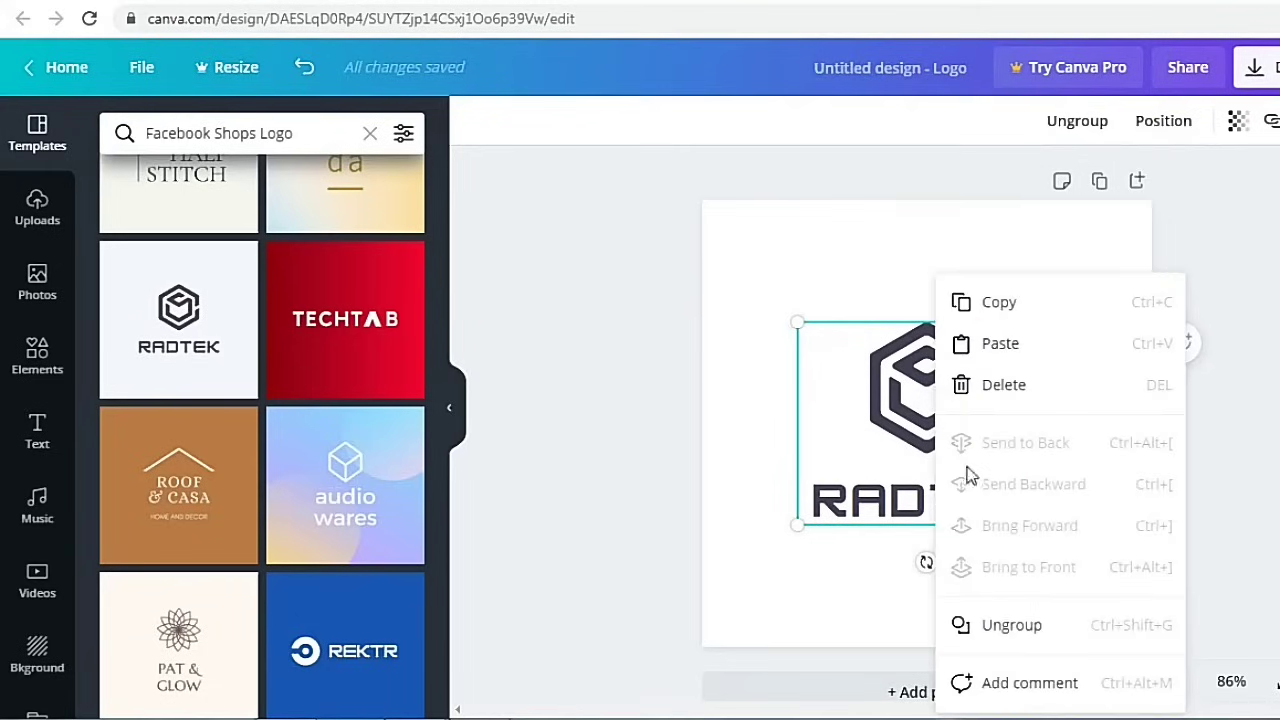
pyautogui.click(1048, 628)
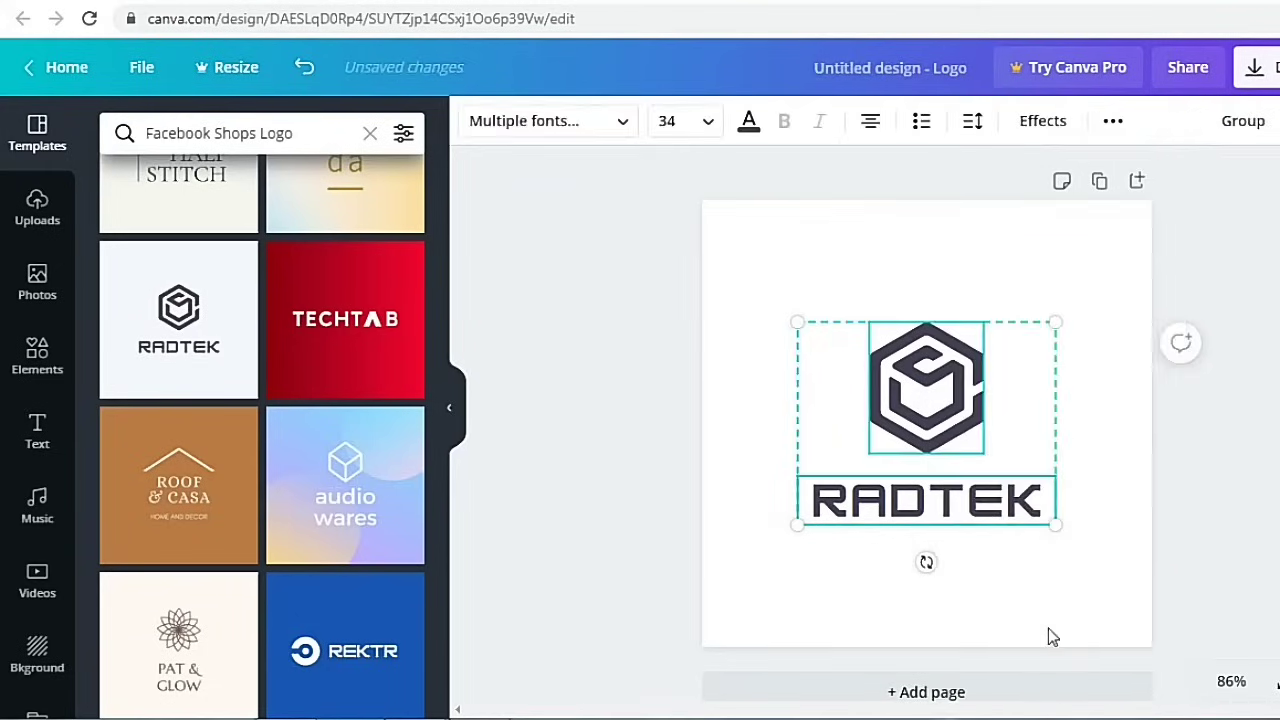
pyautogui.click(1097, 410)
# - Recolor the hexagon emblem's inner shape white, leaving only its outer outline dark
pyautogui.click(955, 397)
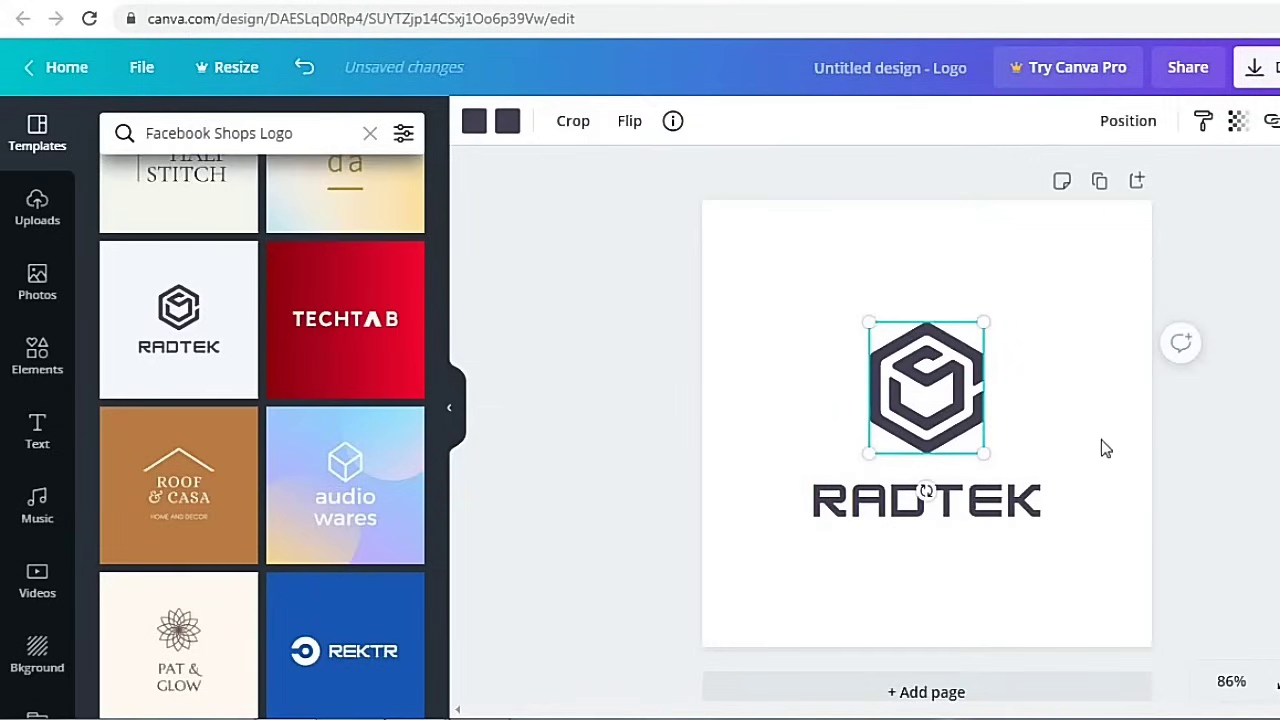
pyautogui.click(1105, 449)
pyautogui.click(928, 388)
pyautogui.click(484, 127)
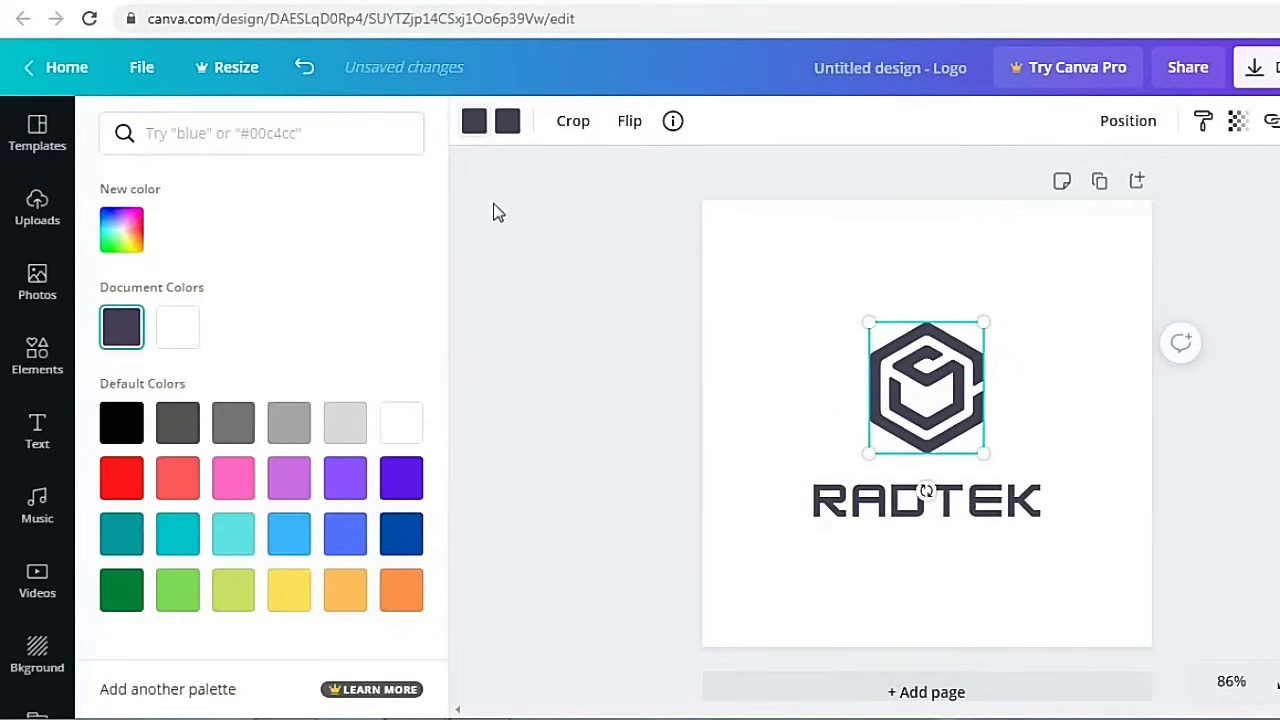
pyautogui.click(183, 330)
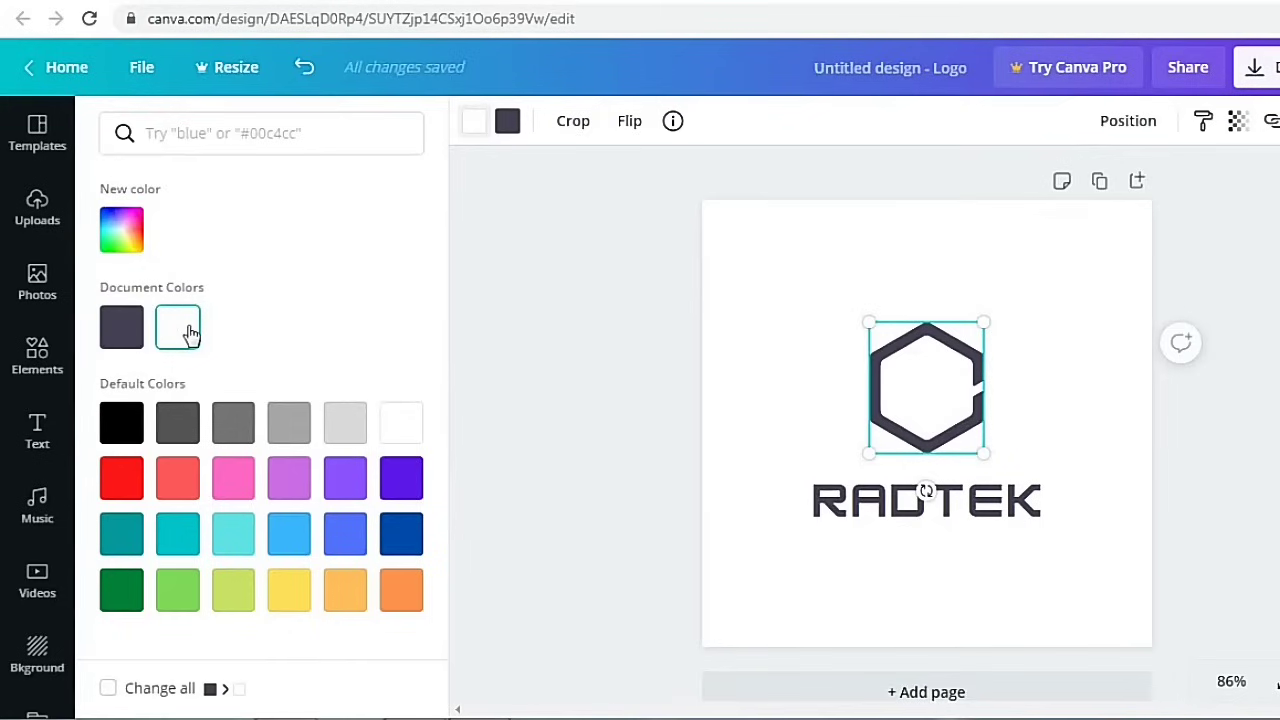
pyautogui.press('Escape')
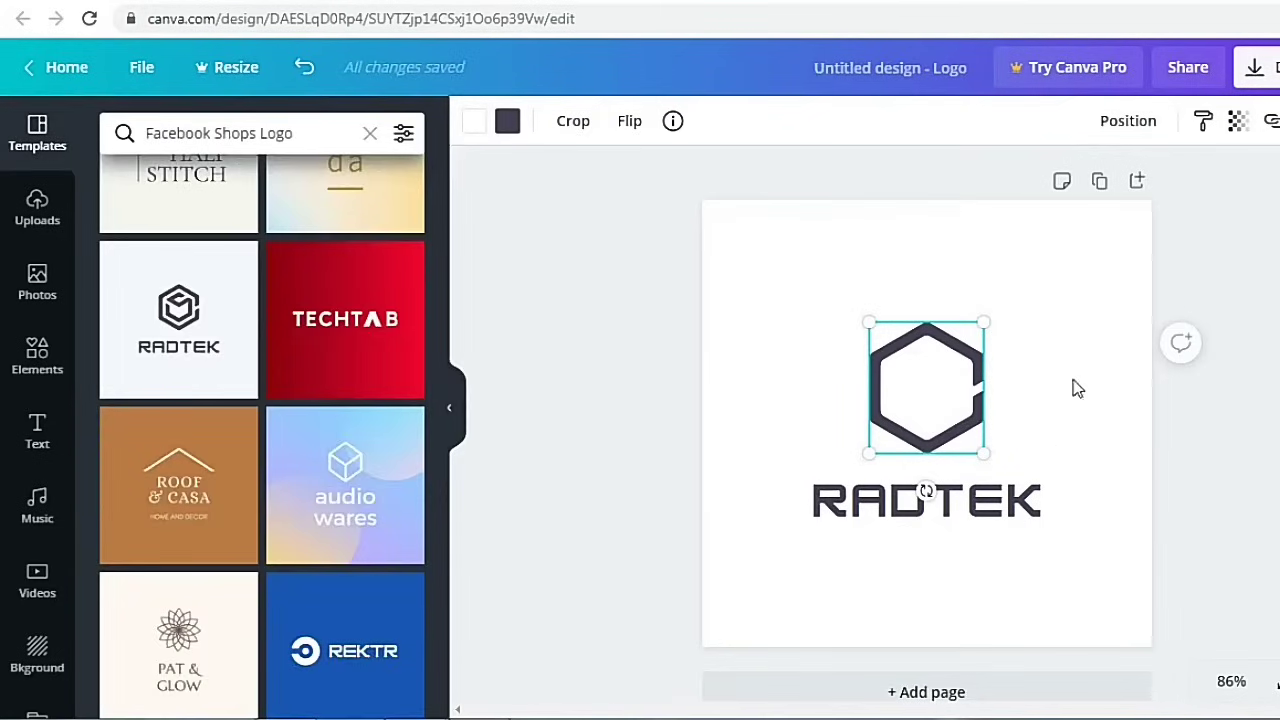
pyautogui.click(1050, 311)
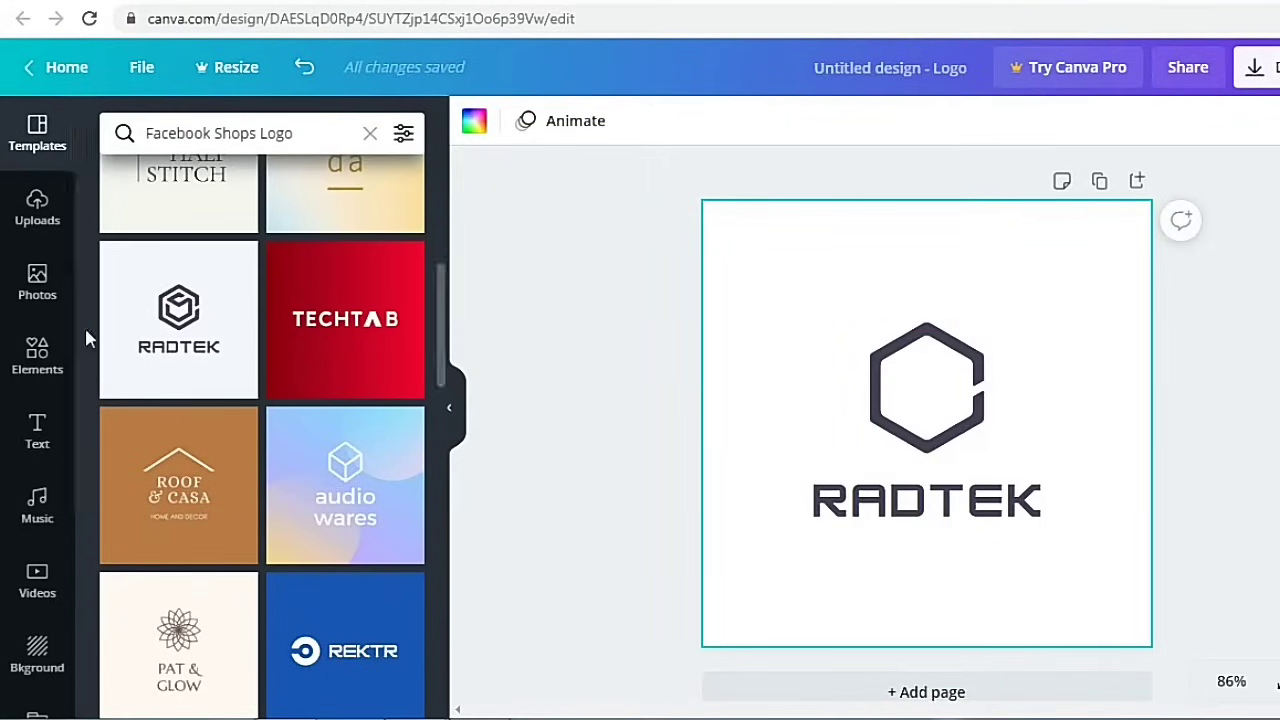
# - Add the recently used MERRY & BRIGHT font combination to the page and delete its small "May your days be" line
pyautogui.click(40, 438)
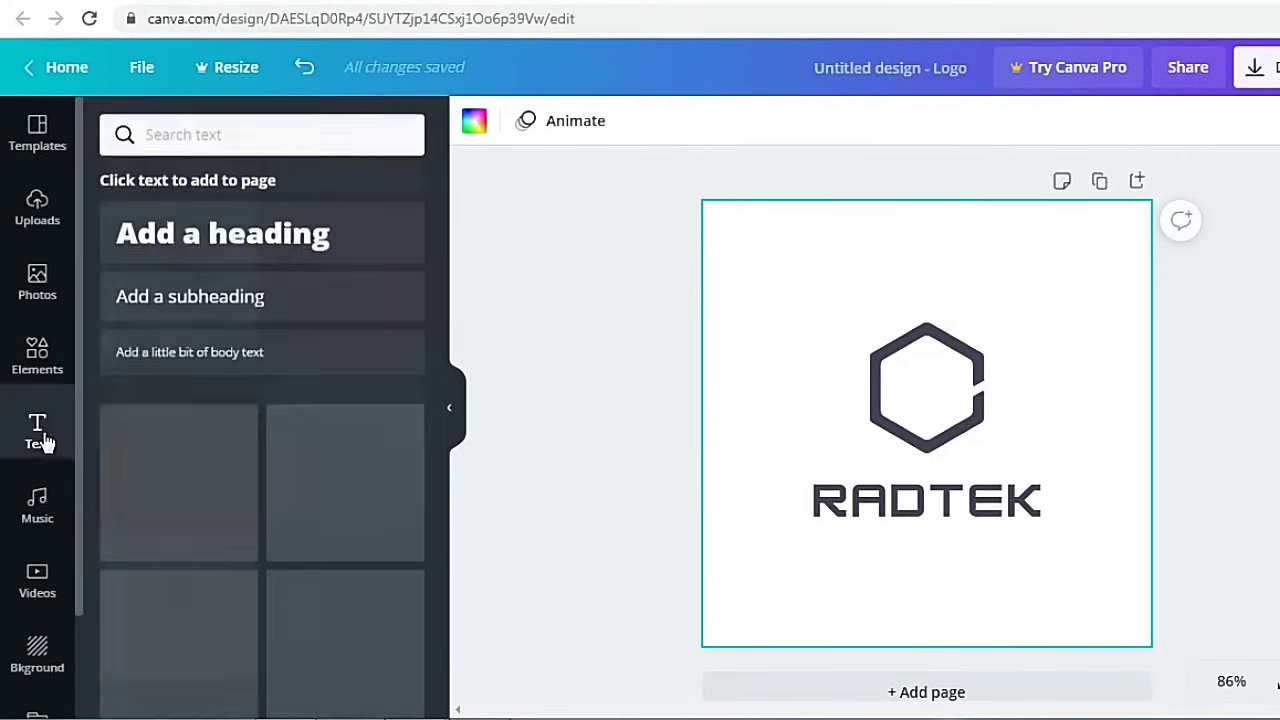
pyautogui.scroll(-2, 229, 457)
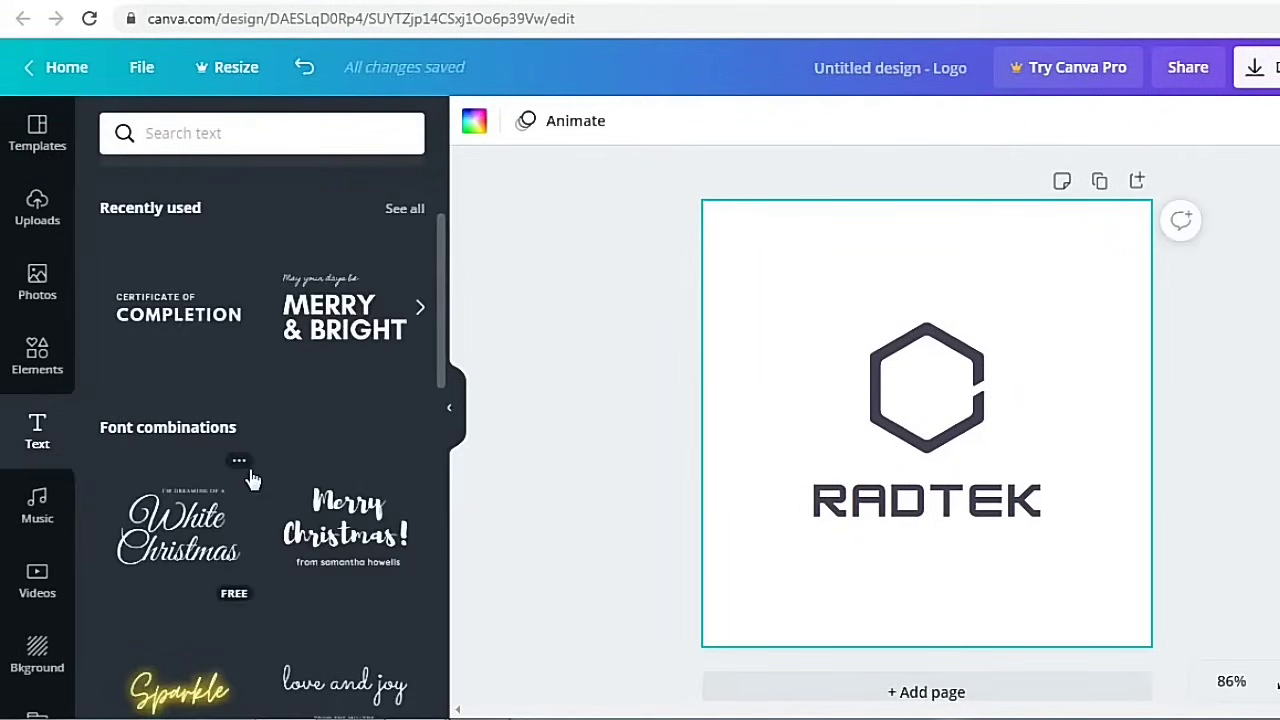
pyautogui.scroll(1, 253, 480)
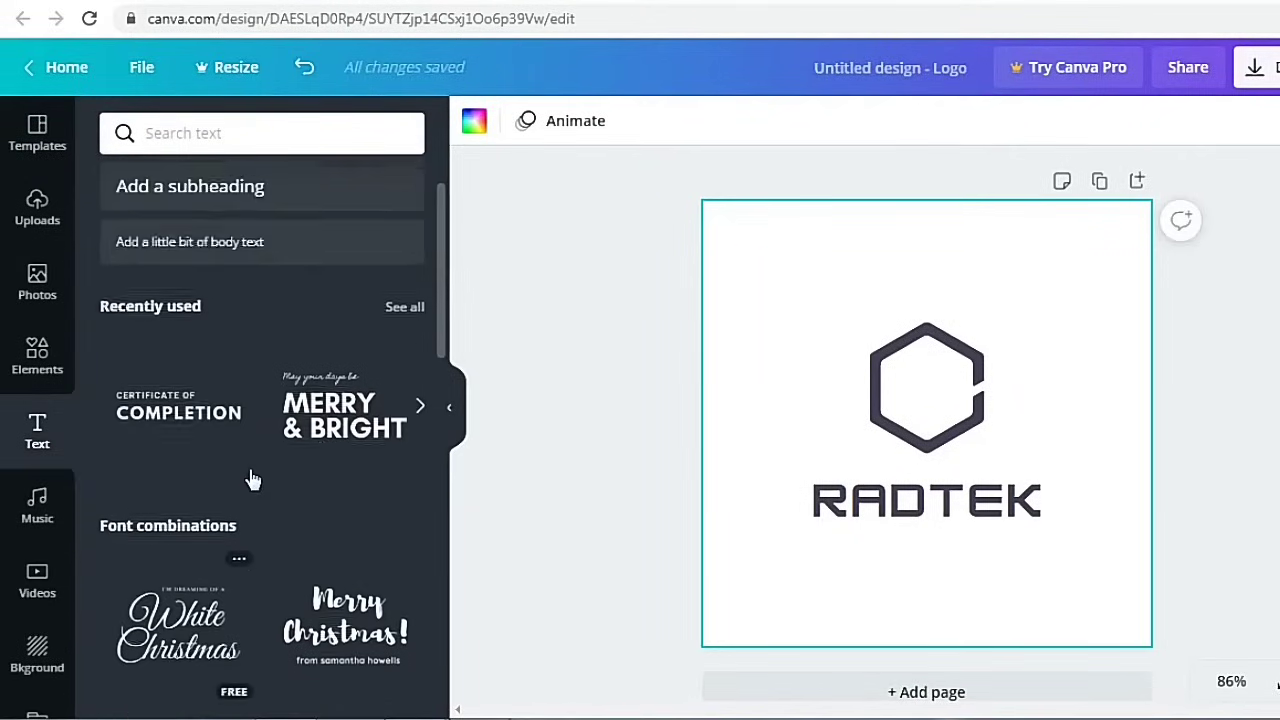
pyautogui.click(345, 423)
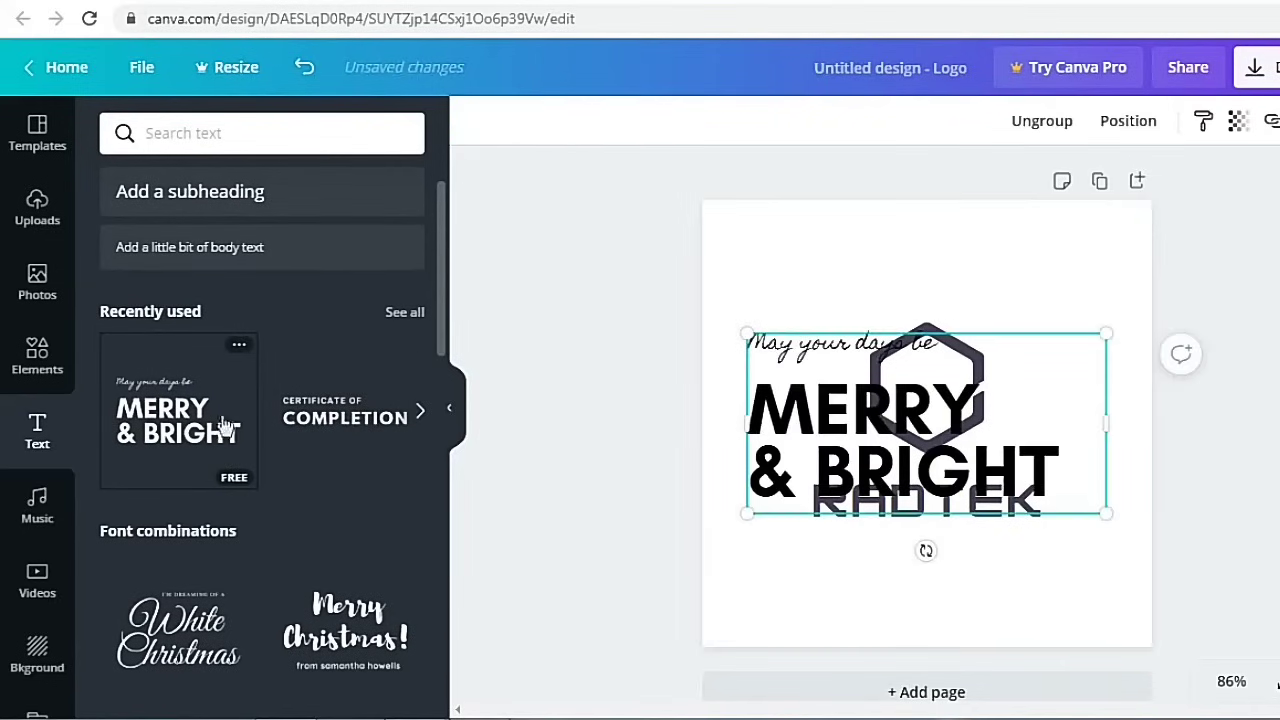
pyautogui.click(991, 400)
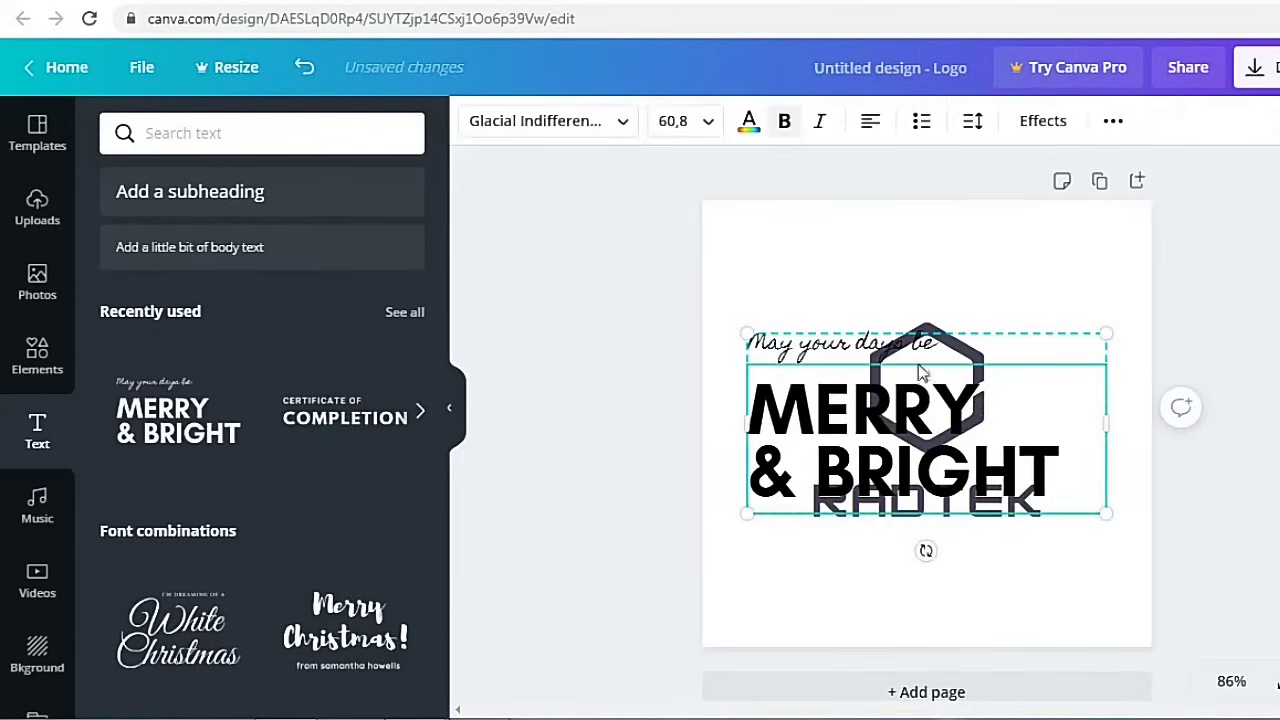
pyautogui.click(884, 350)
pyautogui.press('Delete')
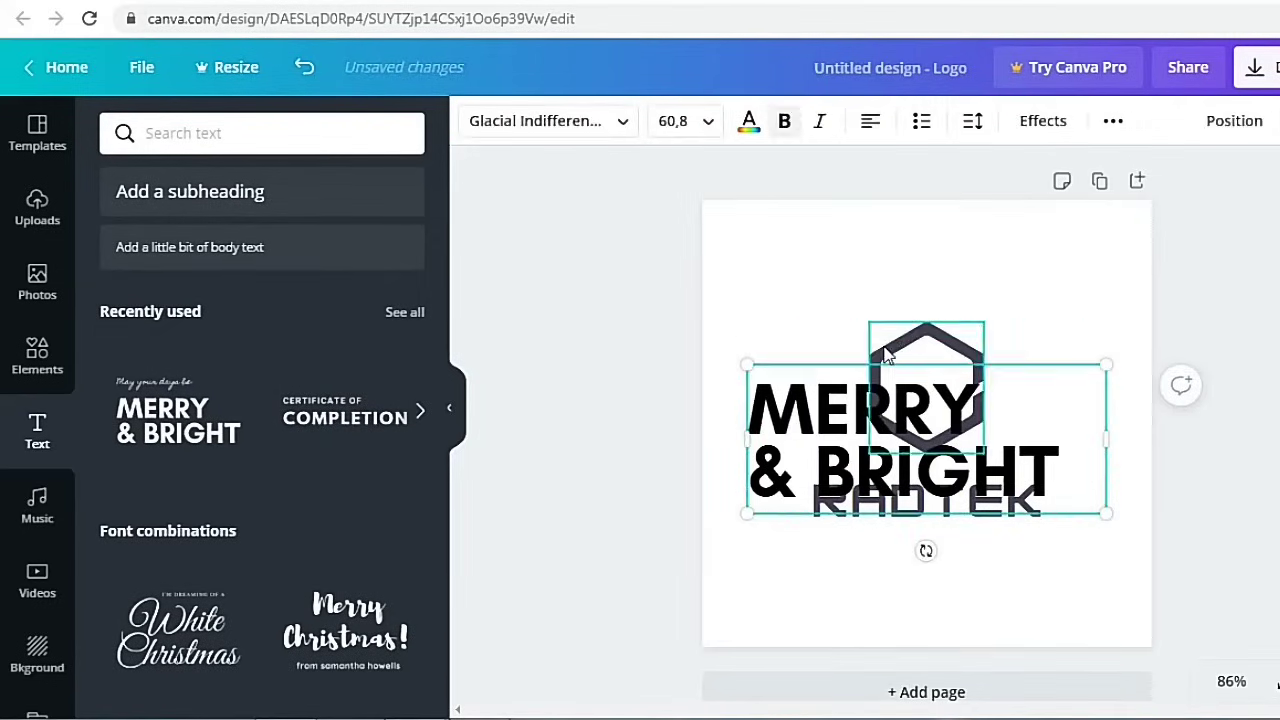
# - Replace the MERRY & BRIGHT text with "Y" and narrow its text box to fit the letter
pyautogui.doubleClick(1064, 470)
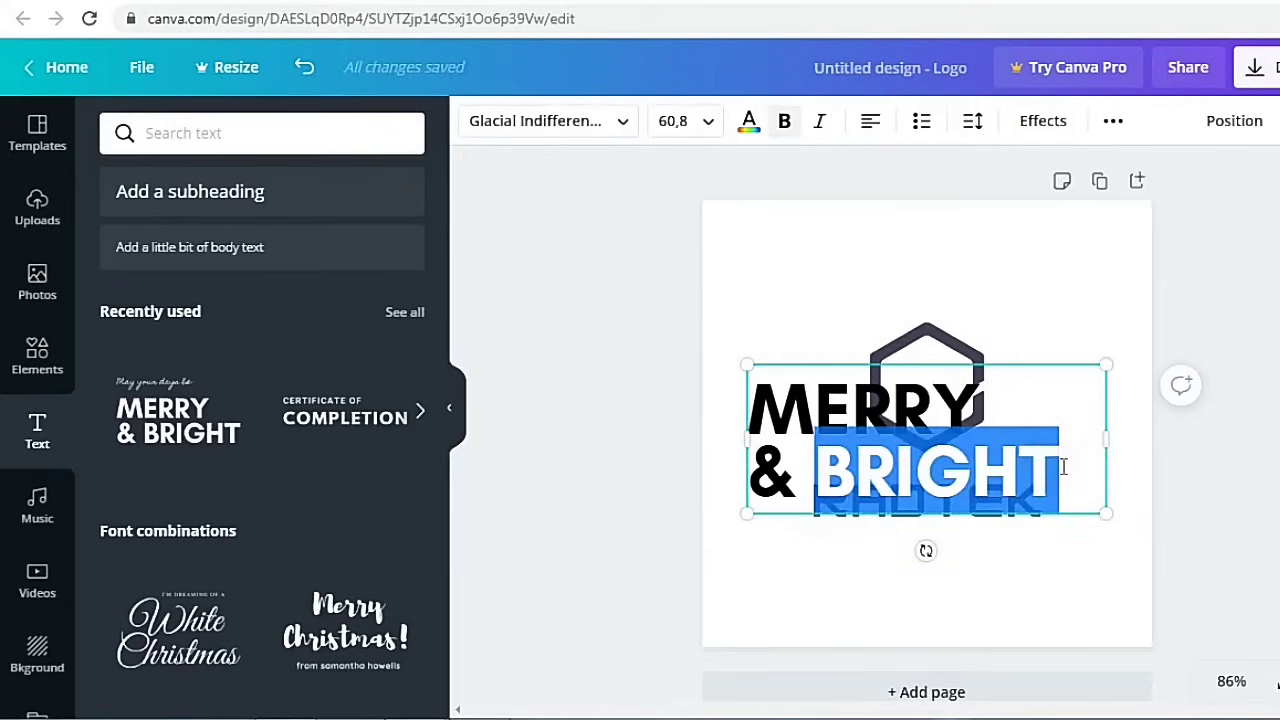
pyautogui.moveTo(1064, 467); pyautogui.dragTo(756, 398)
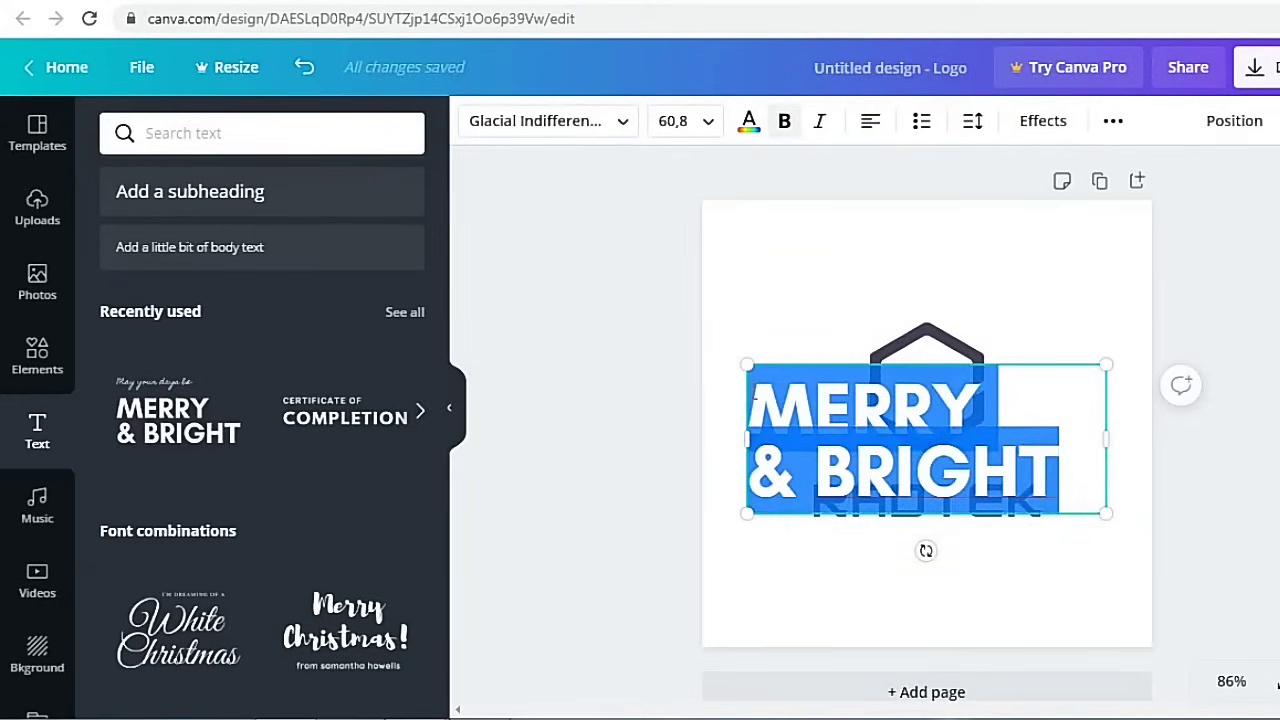
pyautogui.write('Y')
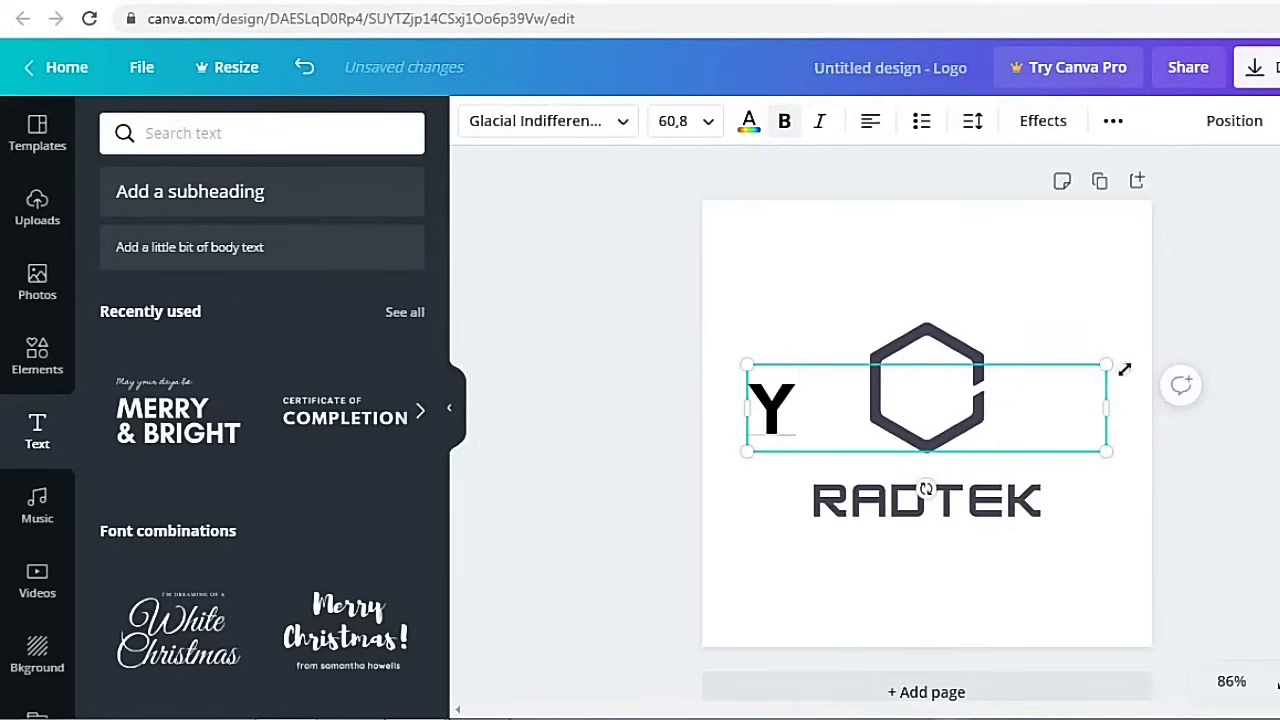
pyautogui.moveTo(1106, 407); pyautogui.dragTo(797, 410)
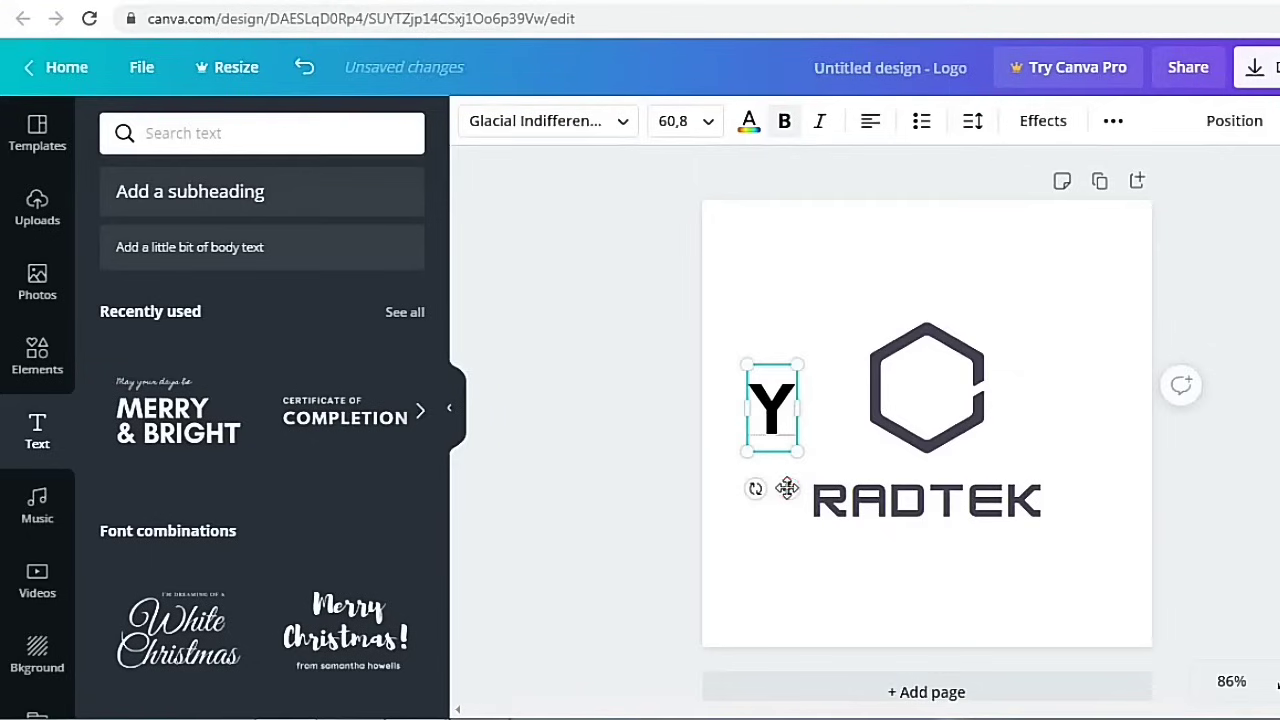
# - Move the Y into the middle of the hexagon outline and enlarge it to a font size of about 76.3
pyautogui.moveTo(787, 488); pyautogui.dragTo(940, 462)
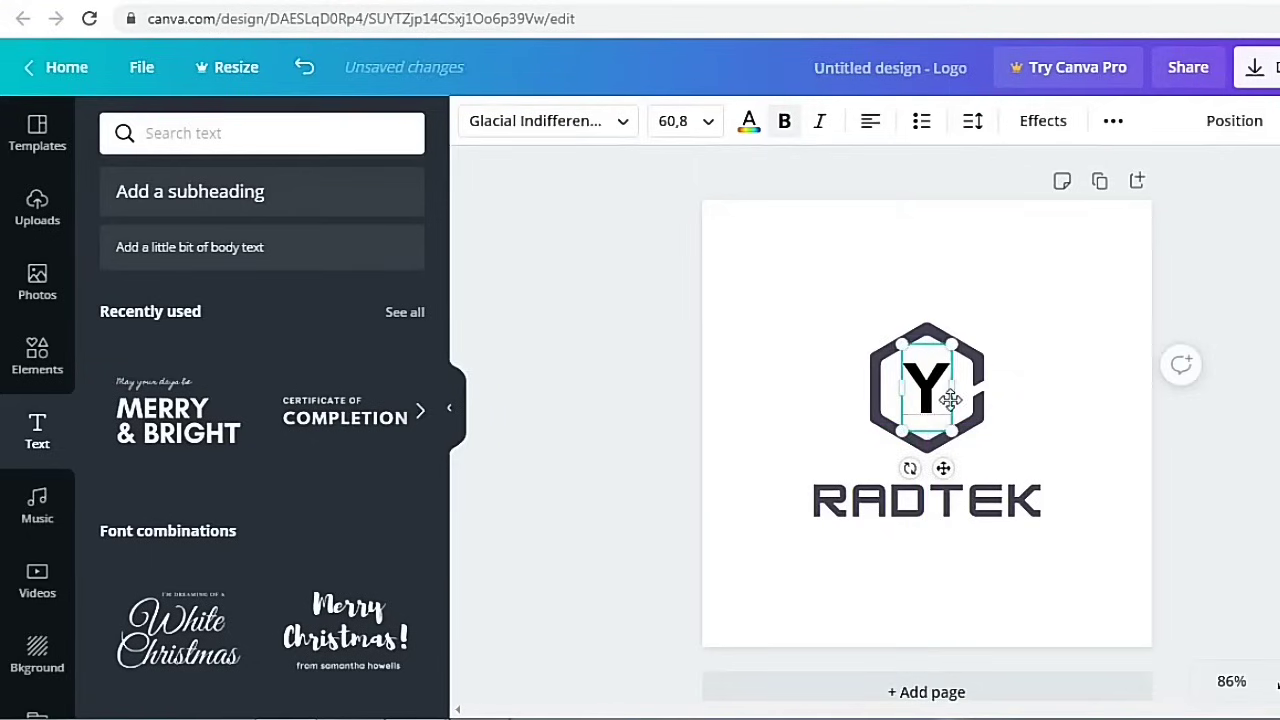
pyautogui.moveTo(962, 438); pyautogui.dragTo(969, 451)
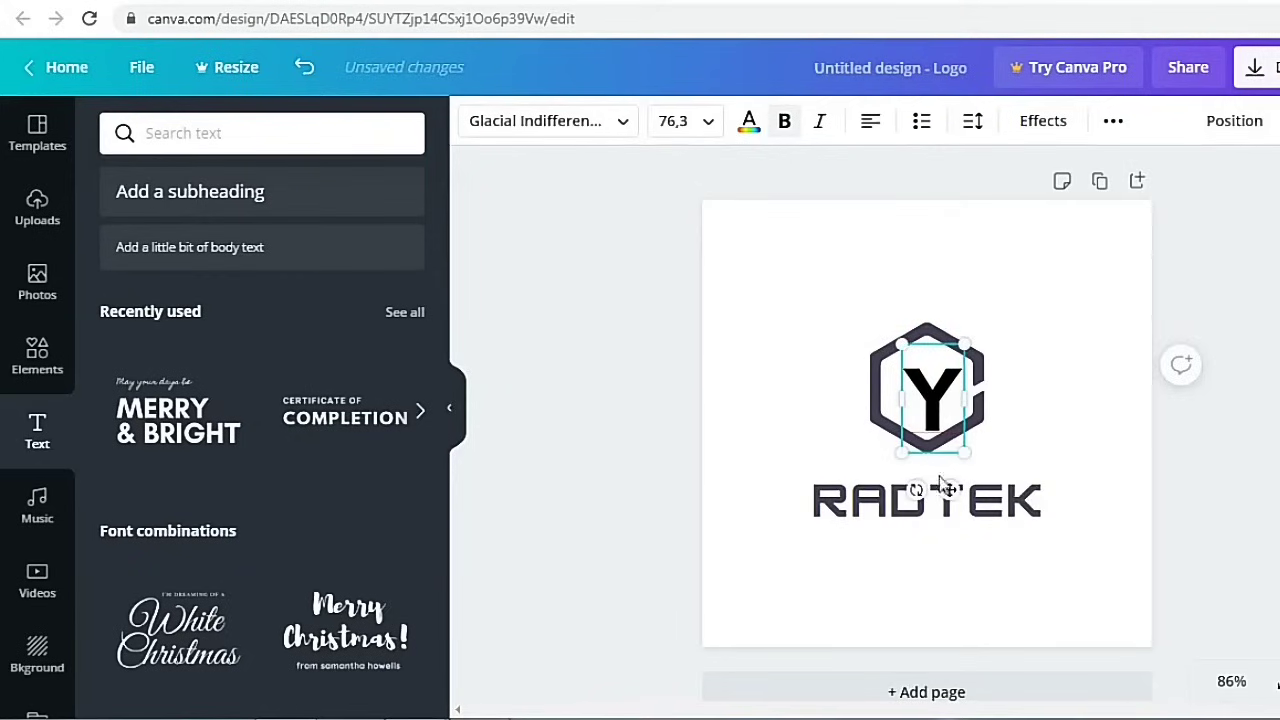
pyautogui.moveTo(948, 488); pyautogui.dragTo(943, 480)
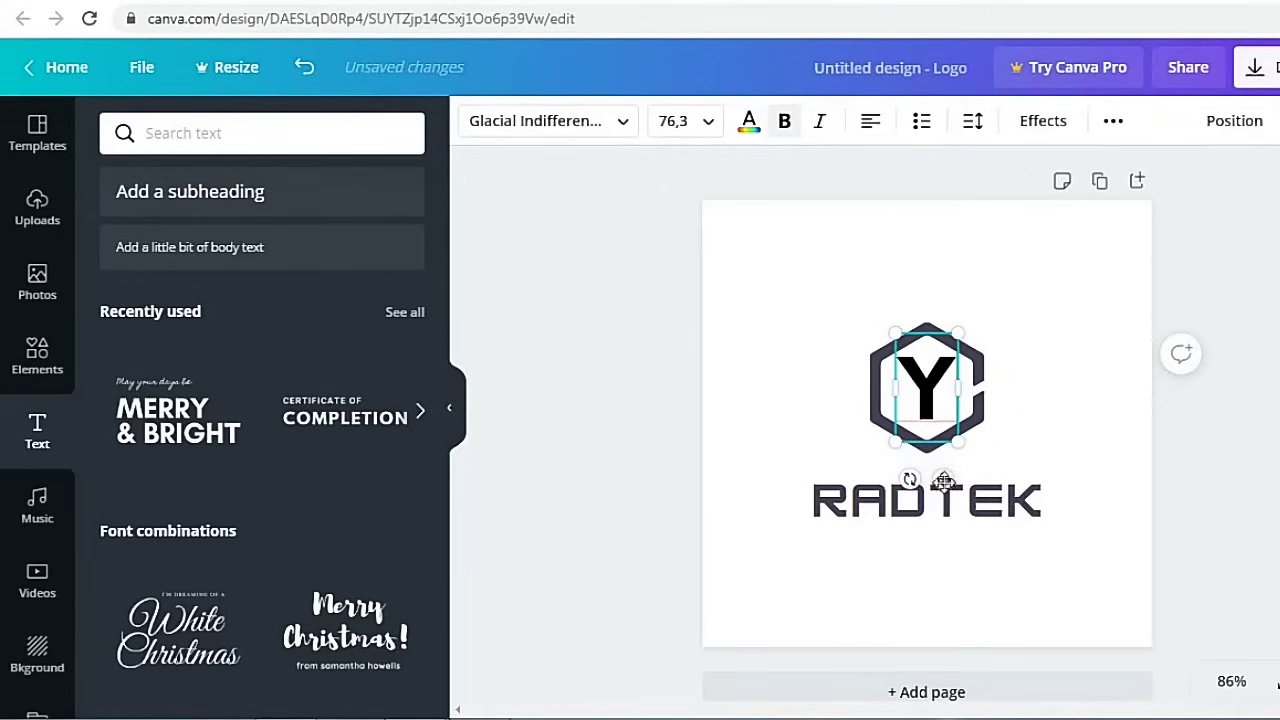
pyautogui.moveTo(943, 482); pyautogui.dragTo(949, 481)
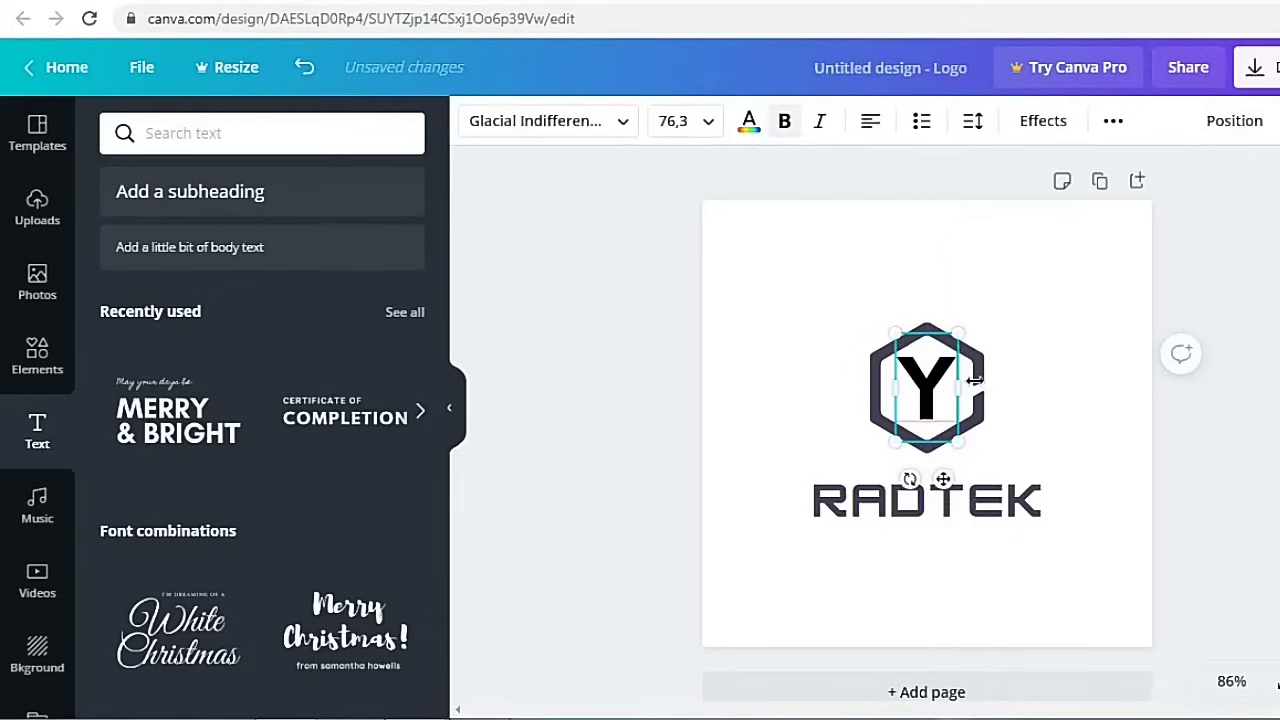
# - Set the Y's font size to 72, recenter it inside the hexagon and clear the selection
pyautogui.click(707, 130)
pyautogui.moveTo(781, 250); pyautogui.dragTo(779, 420)
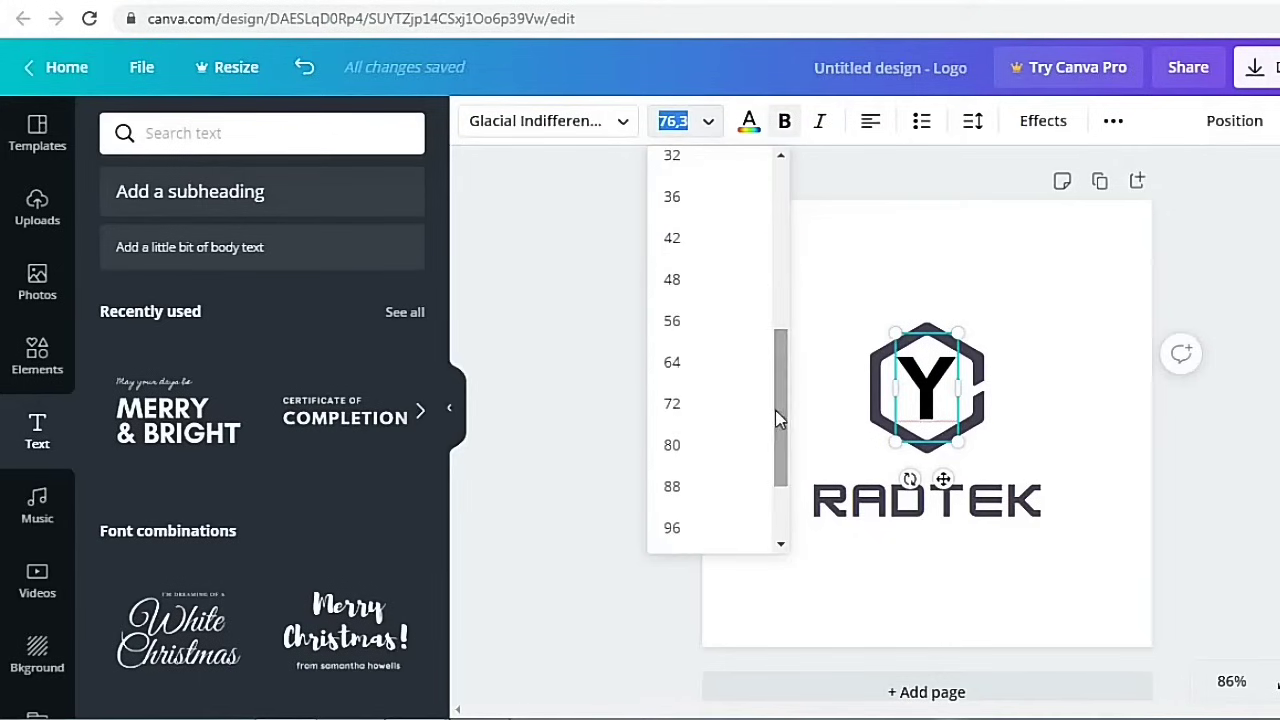
pyautogui.click(700, 412)
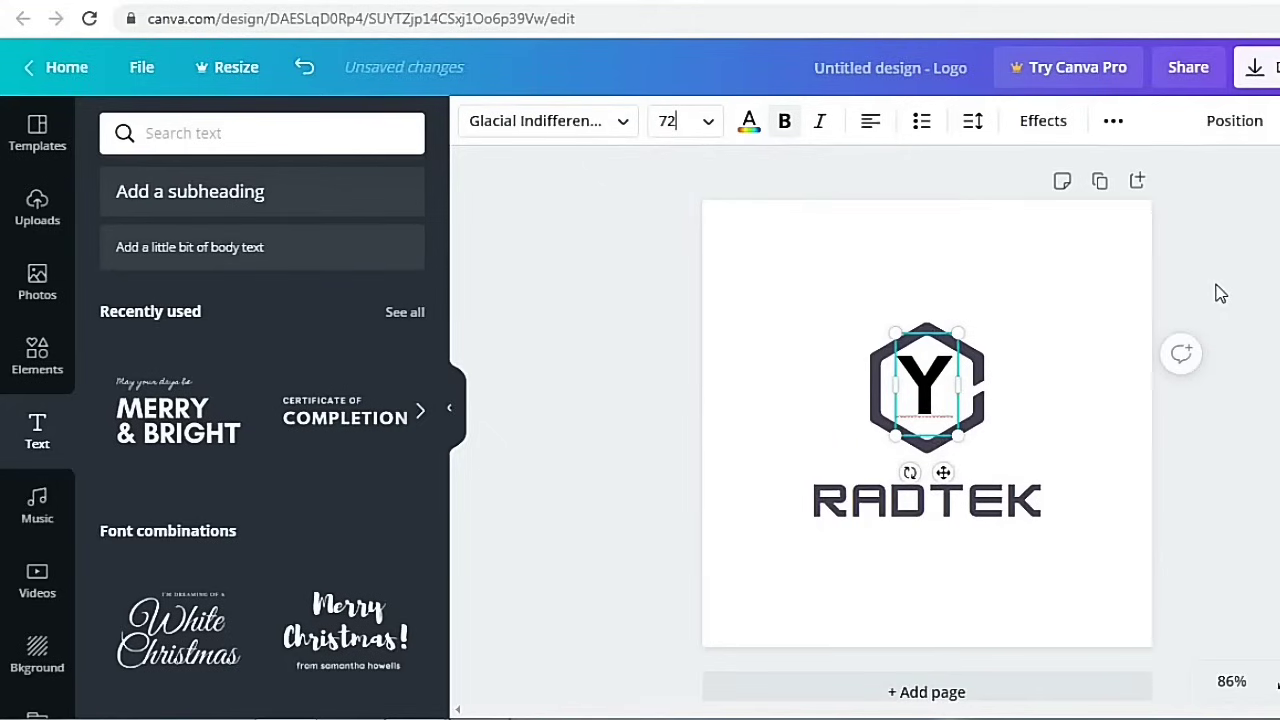
pyautogui.scroll(2, 125, 336)
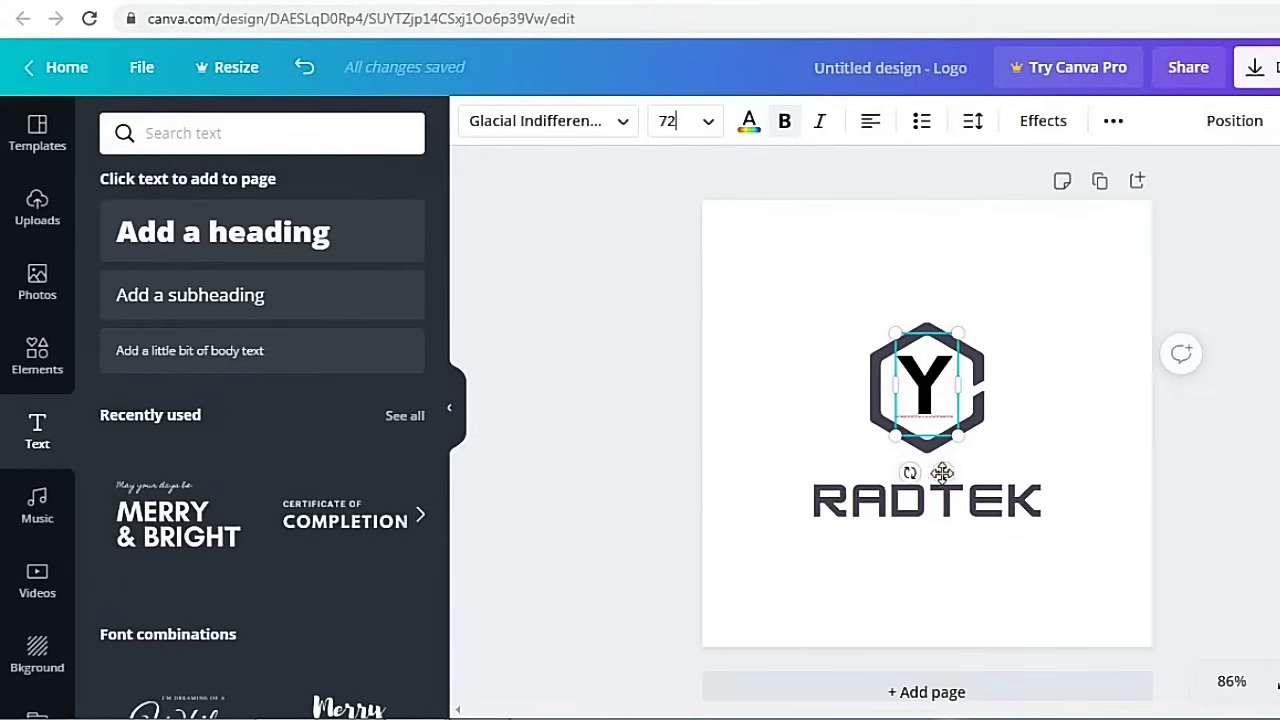
pyautogui.moveTo(948, 472); pyautogui.dragTo(945, 476)
pyautogui.click(1063, 467)
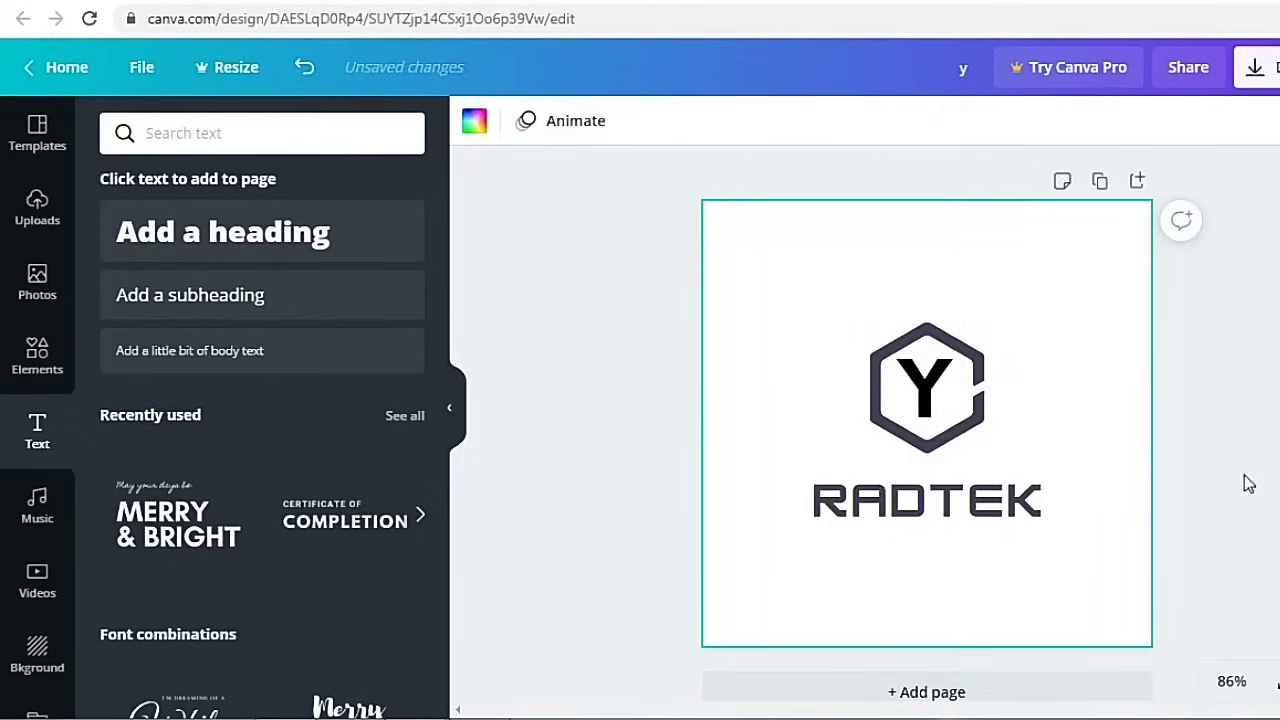
pyautogui.click(925, 392)
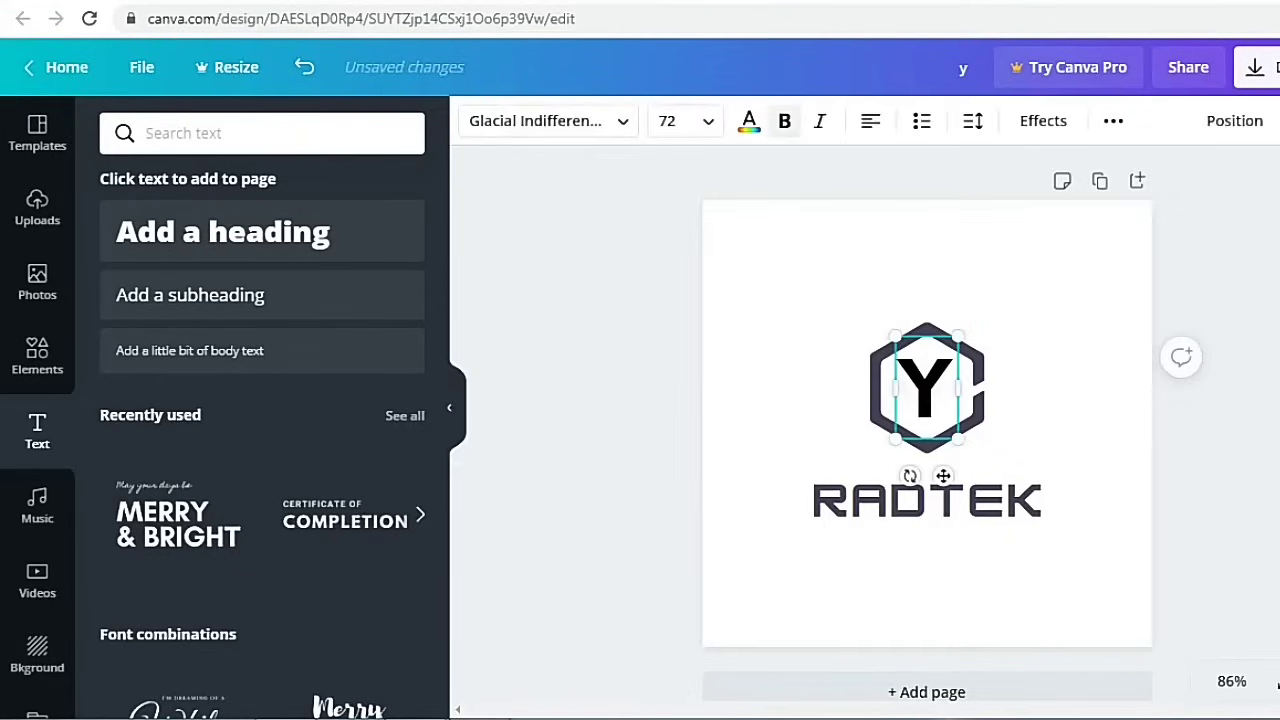
pyautogui.moveTo(943, 476); pyautogui.dragTo(946, 477)
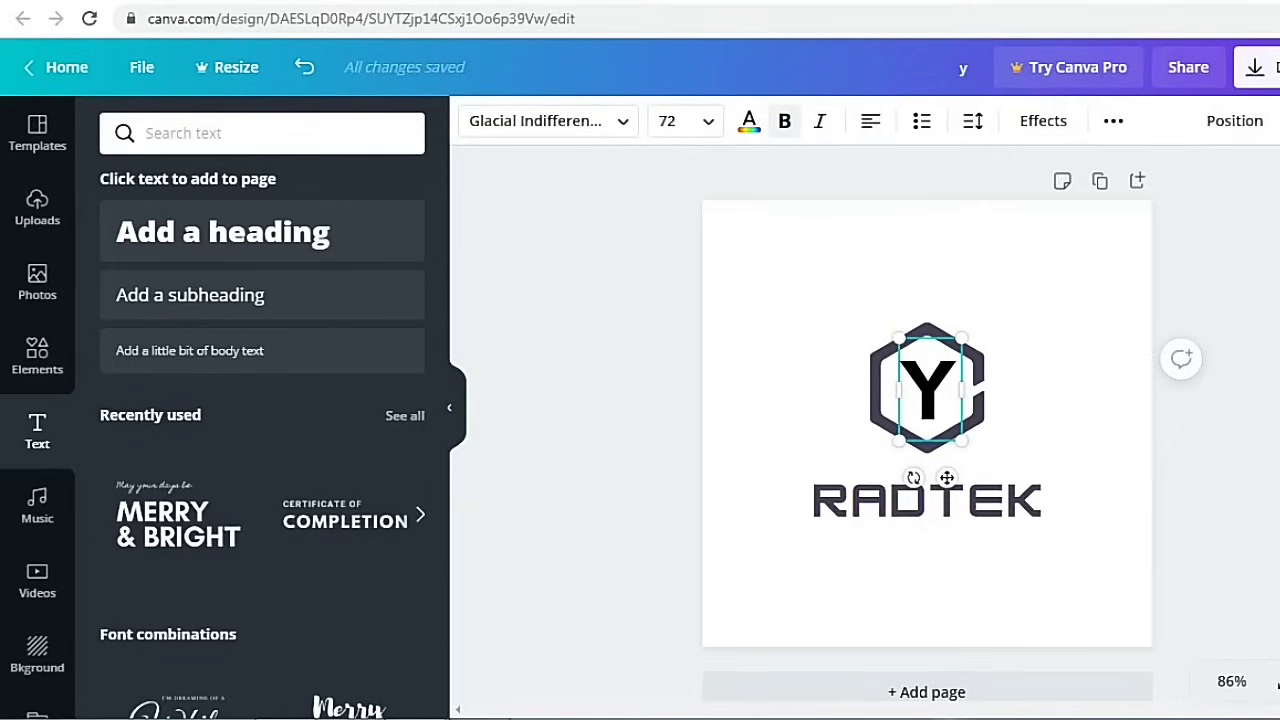
pyautogui.press('Escape')
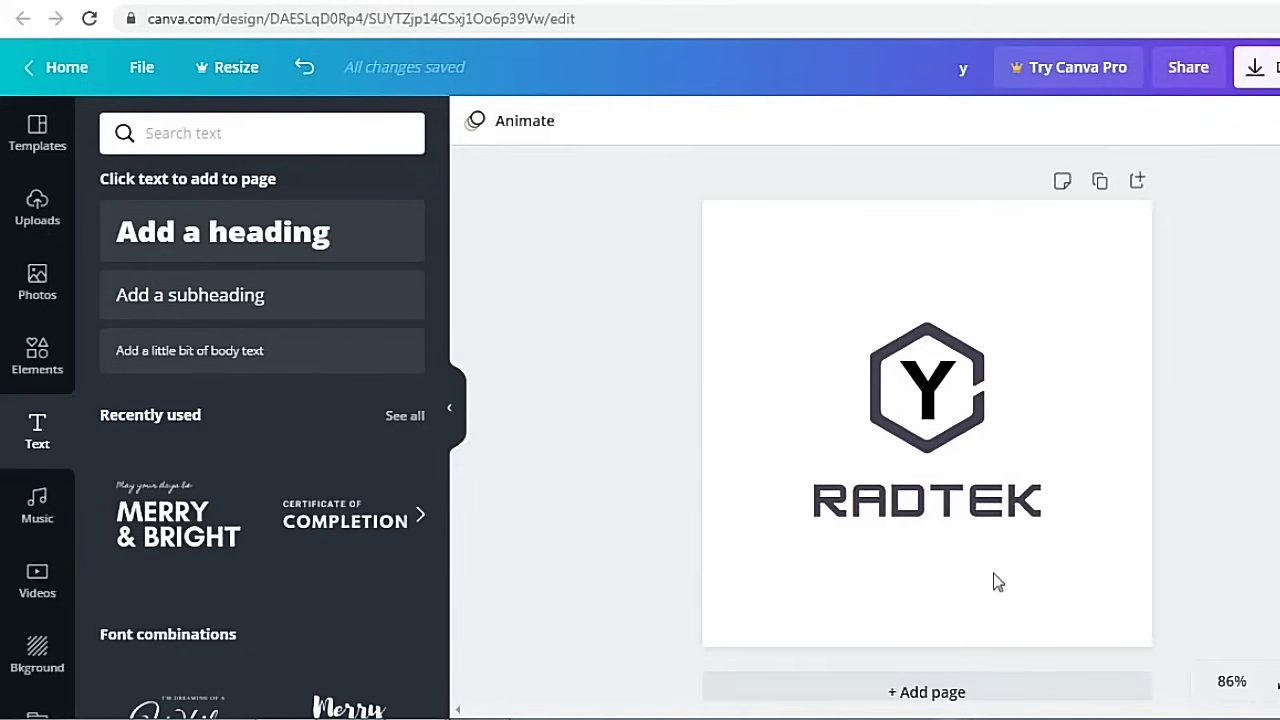
# - Replace the RADTEK text below the emblem with "CAPCUY" and clear the selection
pyautogui.click(918, 516)
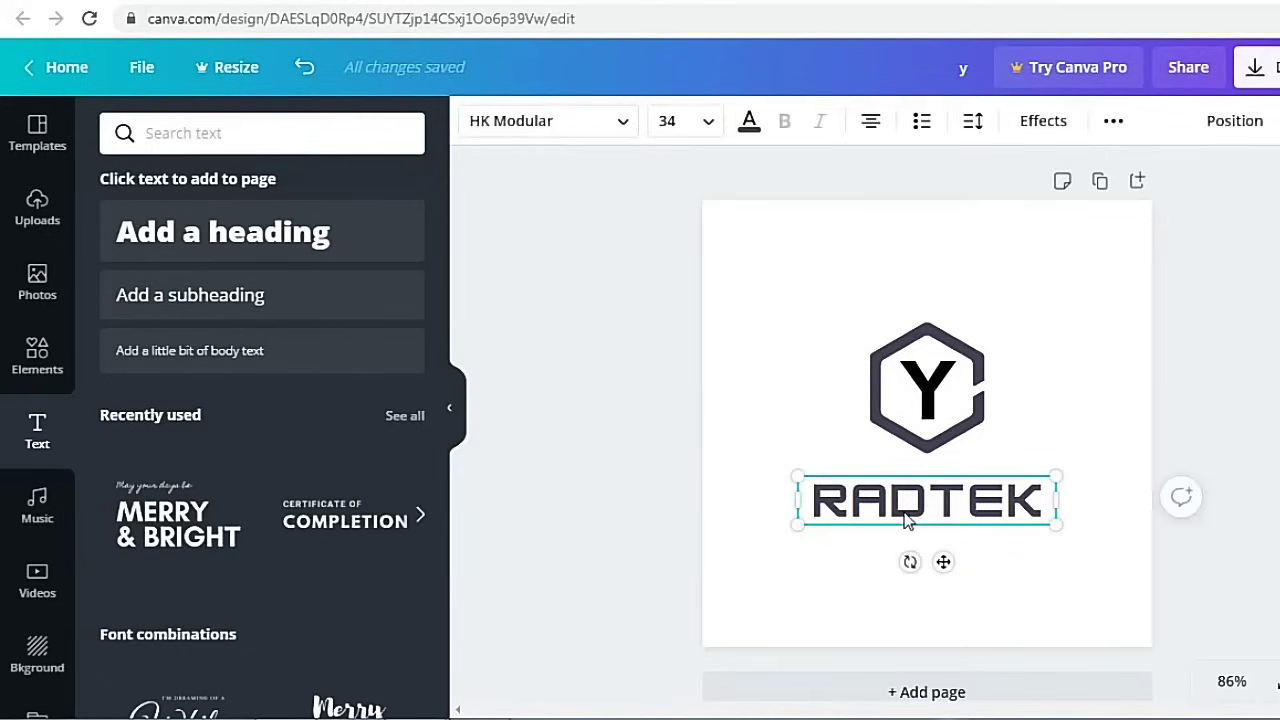
pyautogui.doubleClick(907, 520)
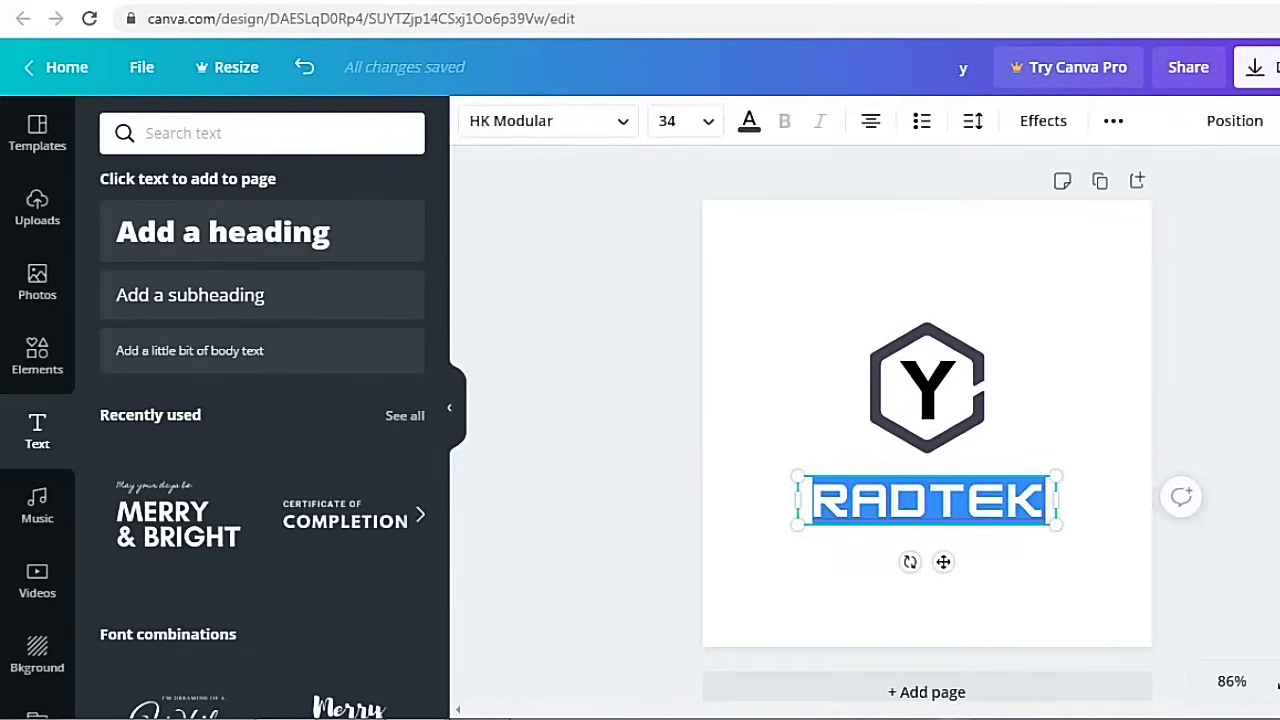
pyautogui.write('CAPCUY')
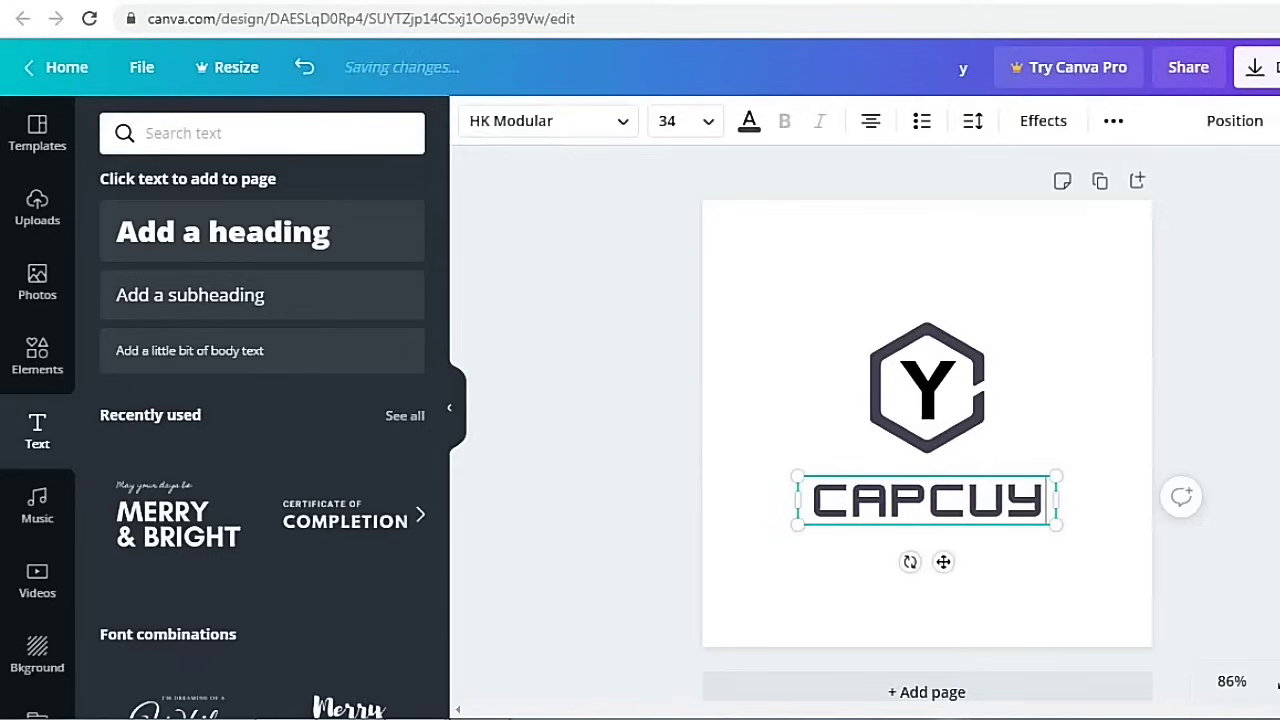
pyautogui.click(1240, 460)
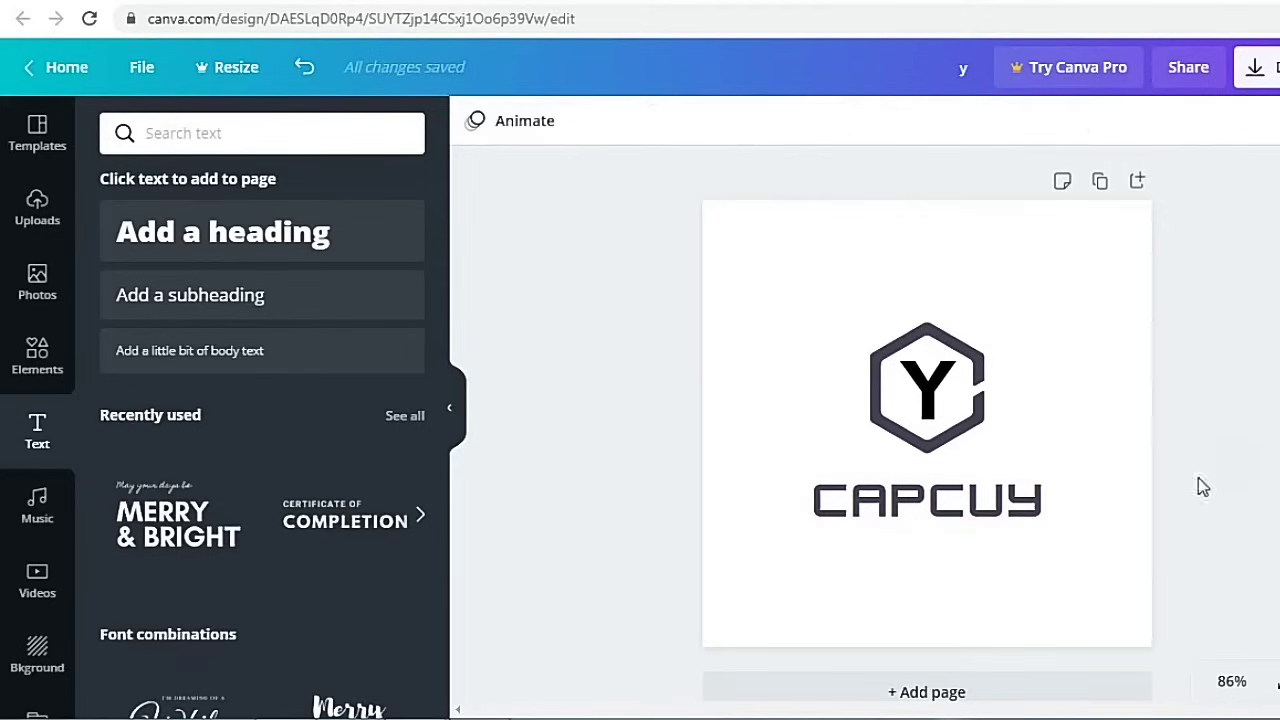
pyautogui.click(980, 515)
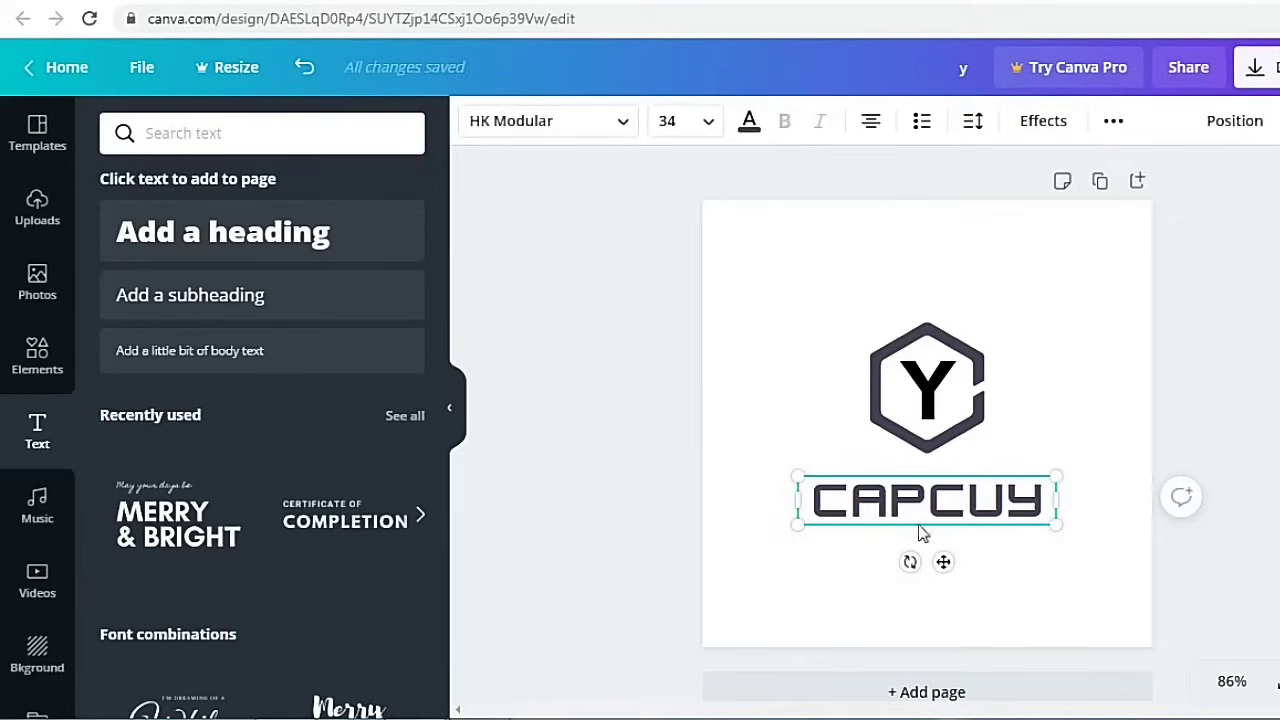
pyautogui.click(1250, 342)
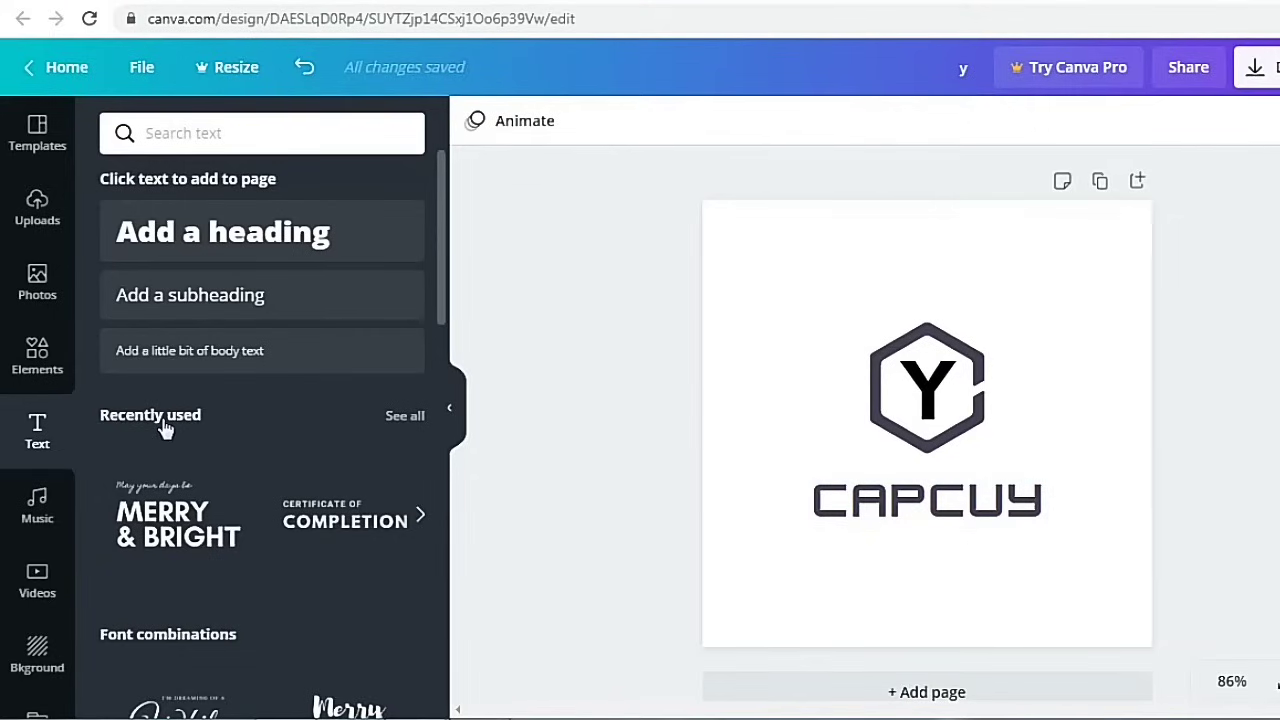
# - Add the recently used CERTIFICATE OF COMPLETION font combination to the page and delete its large COMPLETION line
pyautogui.click(349, 526)
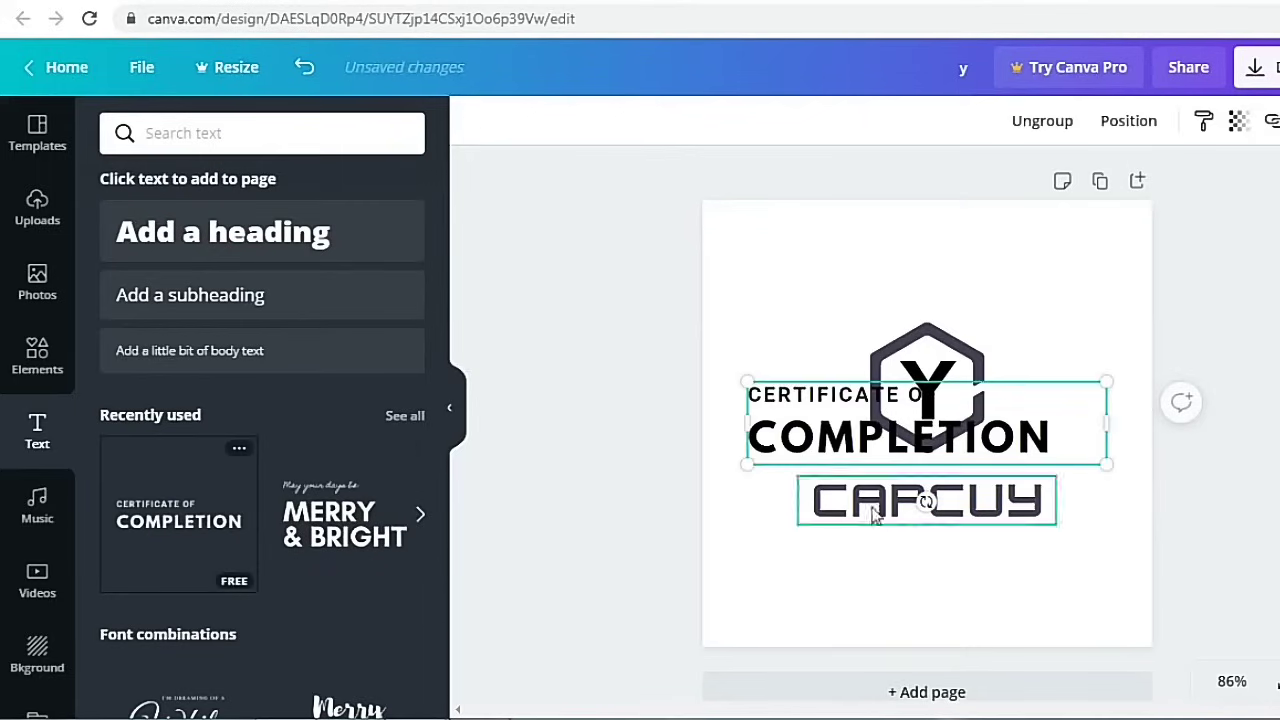
pyautogui.click(938, 398)
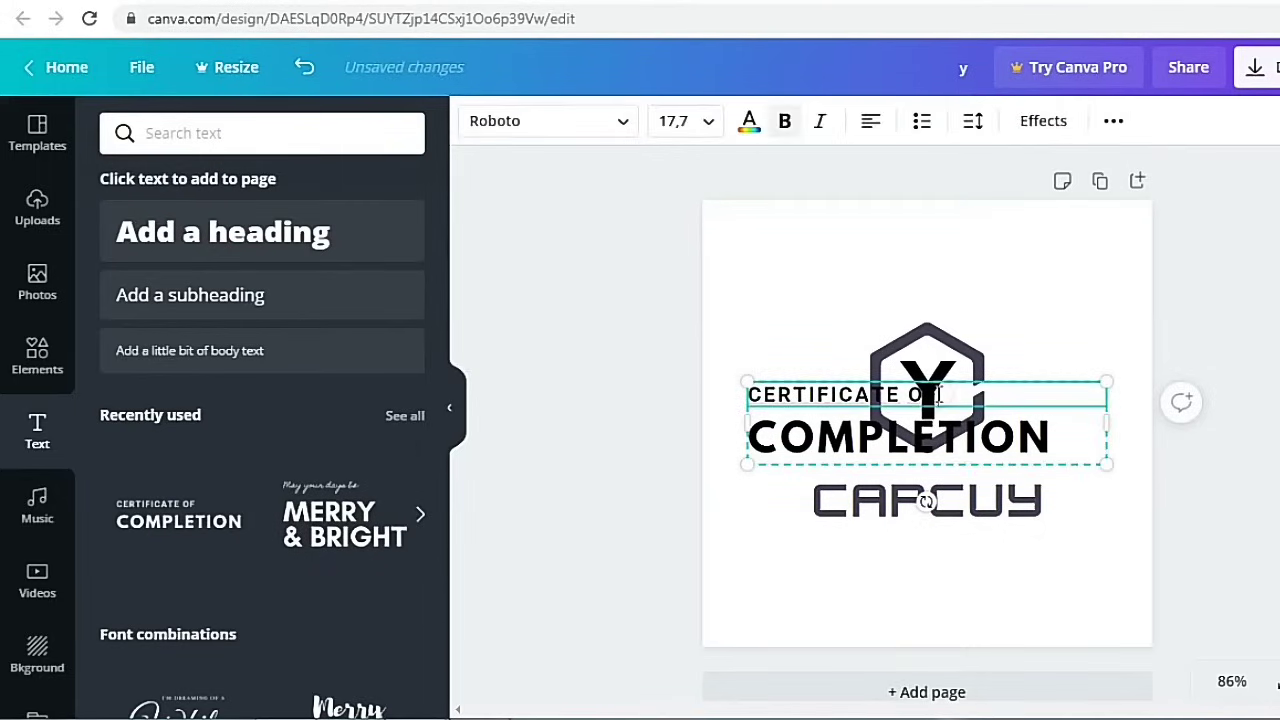
pyautogui.click(962, 452)
pyautogui.press('Delete')
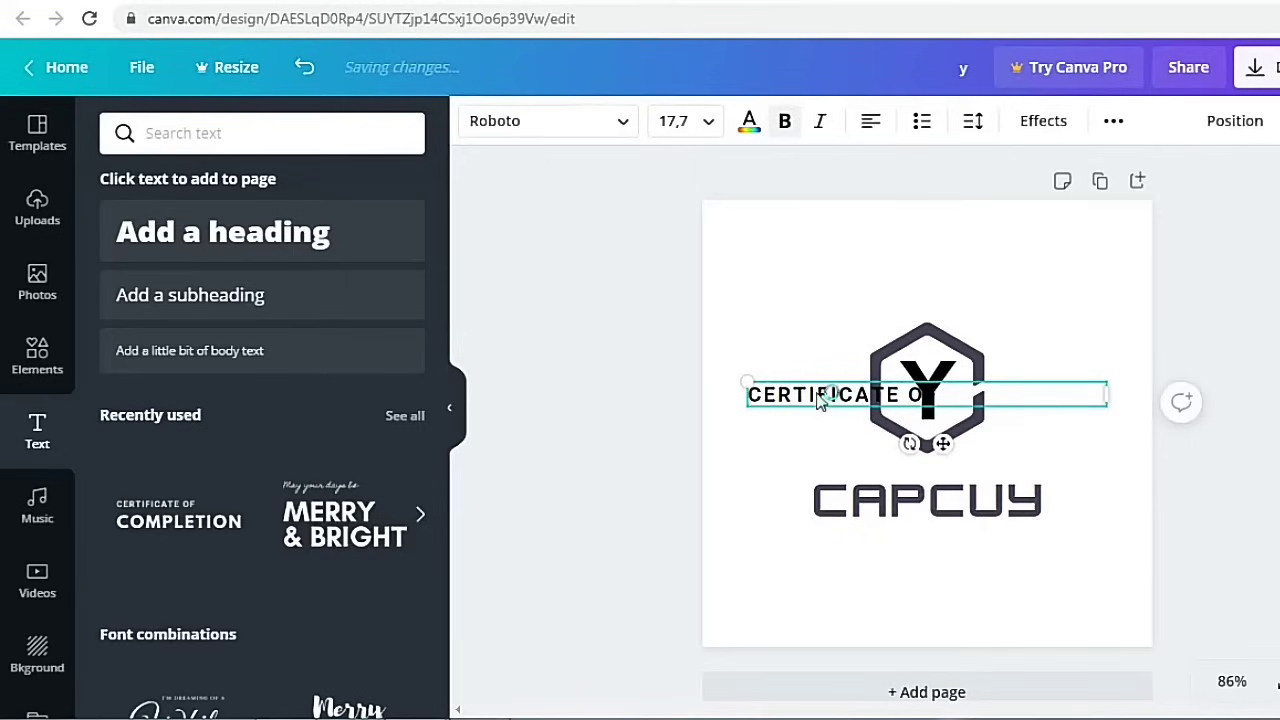
# - Move the CERTIFICATE OF line directly below CAPCUY and replace its text with "BUAT WEB TANPA CODING"
pyautogui.moveTo(823, 398); pyautogui.dragTo(889, 537)
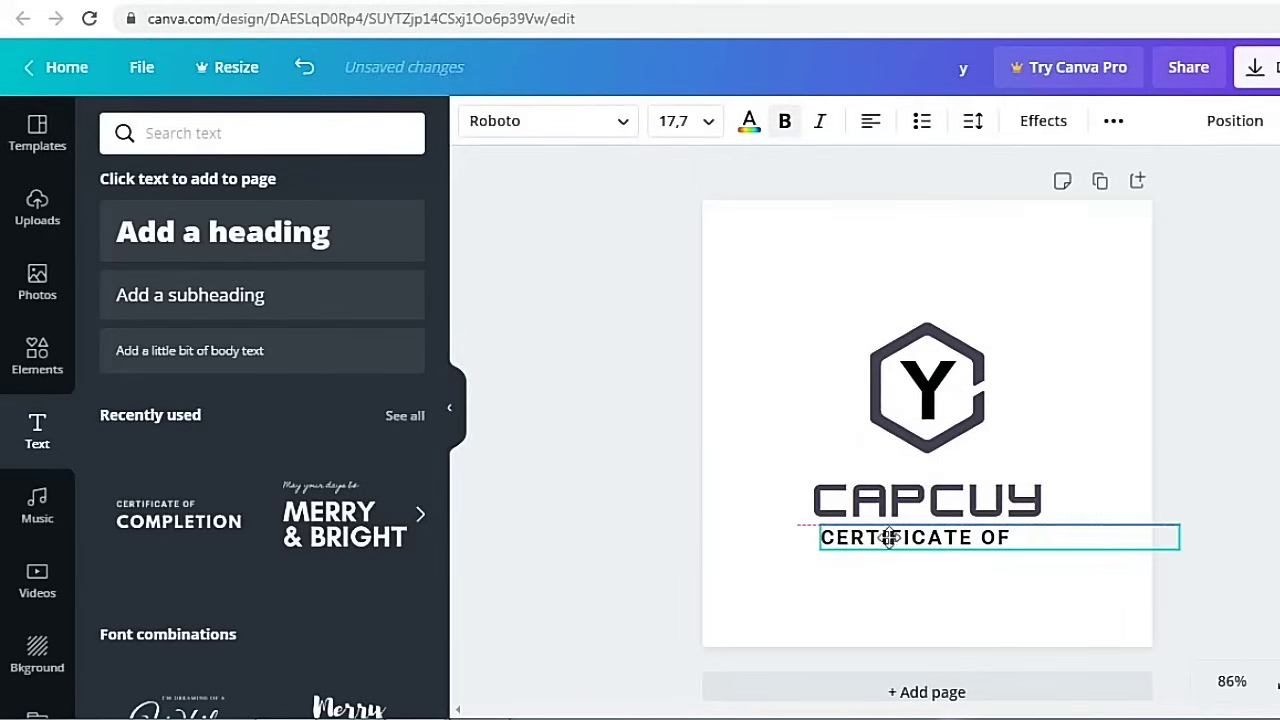
pyautogui.doubleClick(1000, 537)
pyautogui.tripleClick(1015, 535)
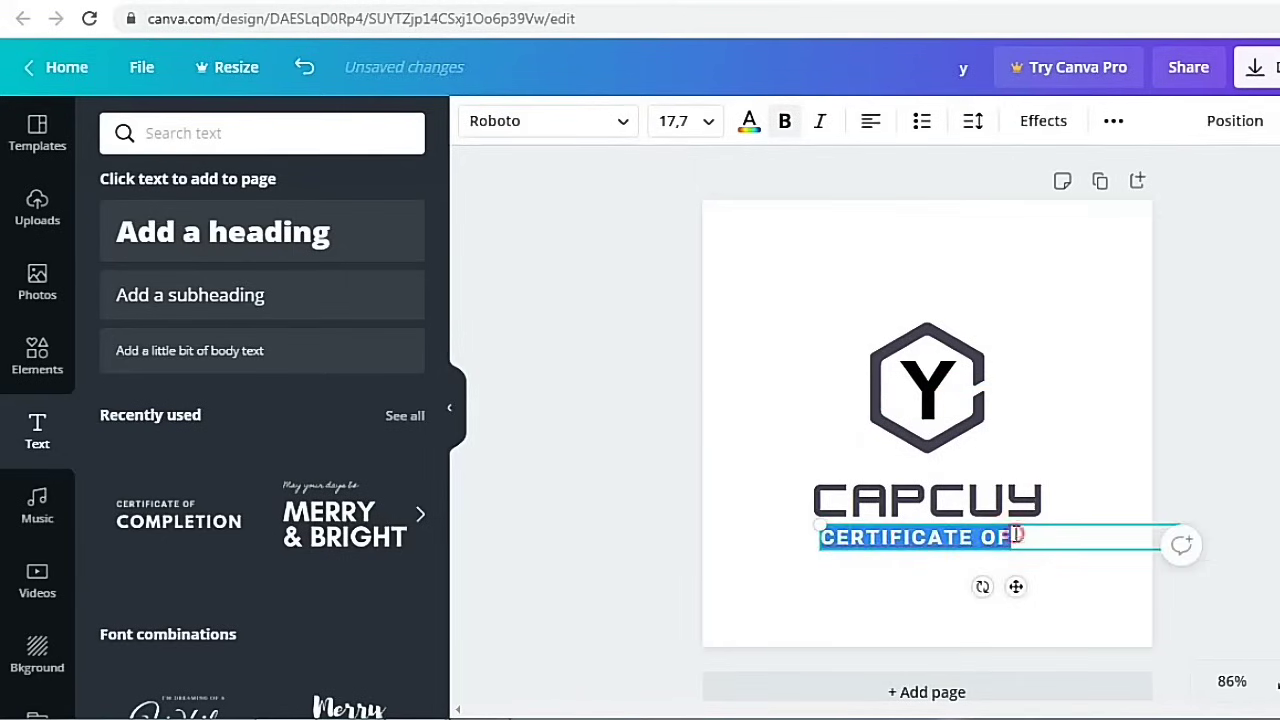
pyautogui.write('BUAT W')
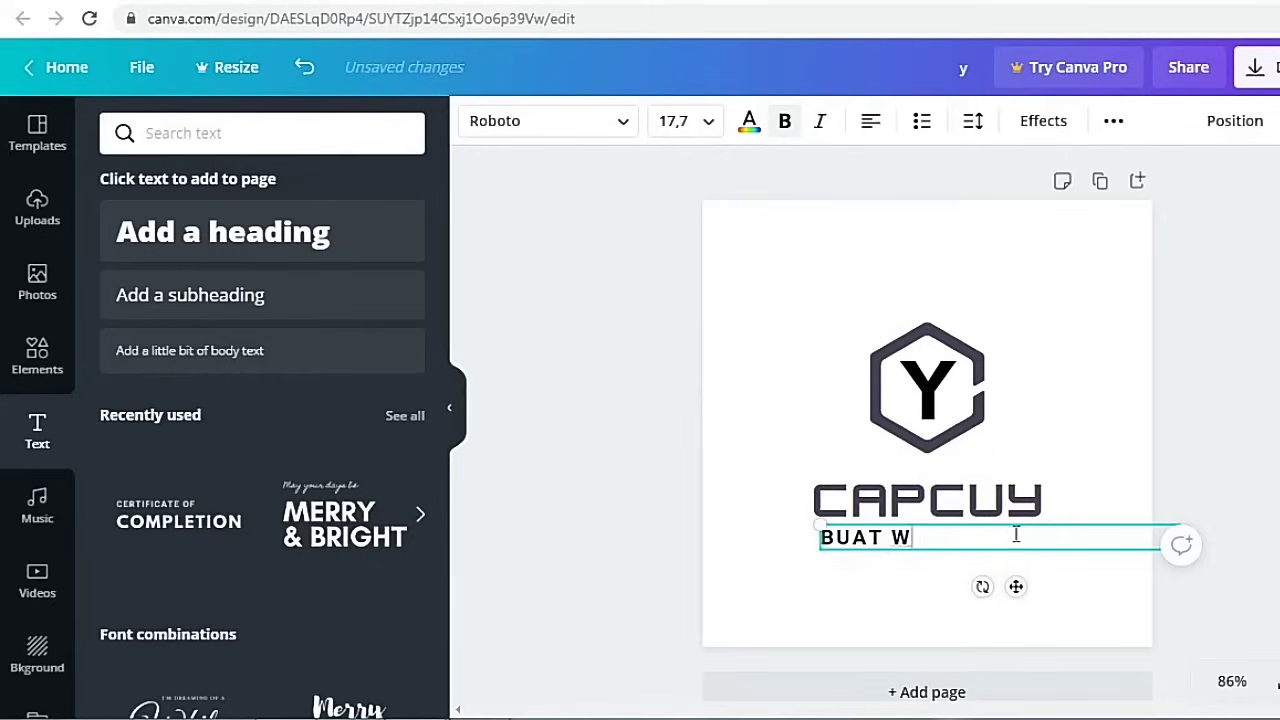
pyautogui.write('EB TANPA CO')
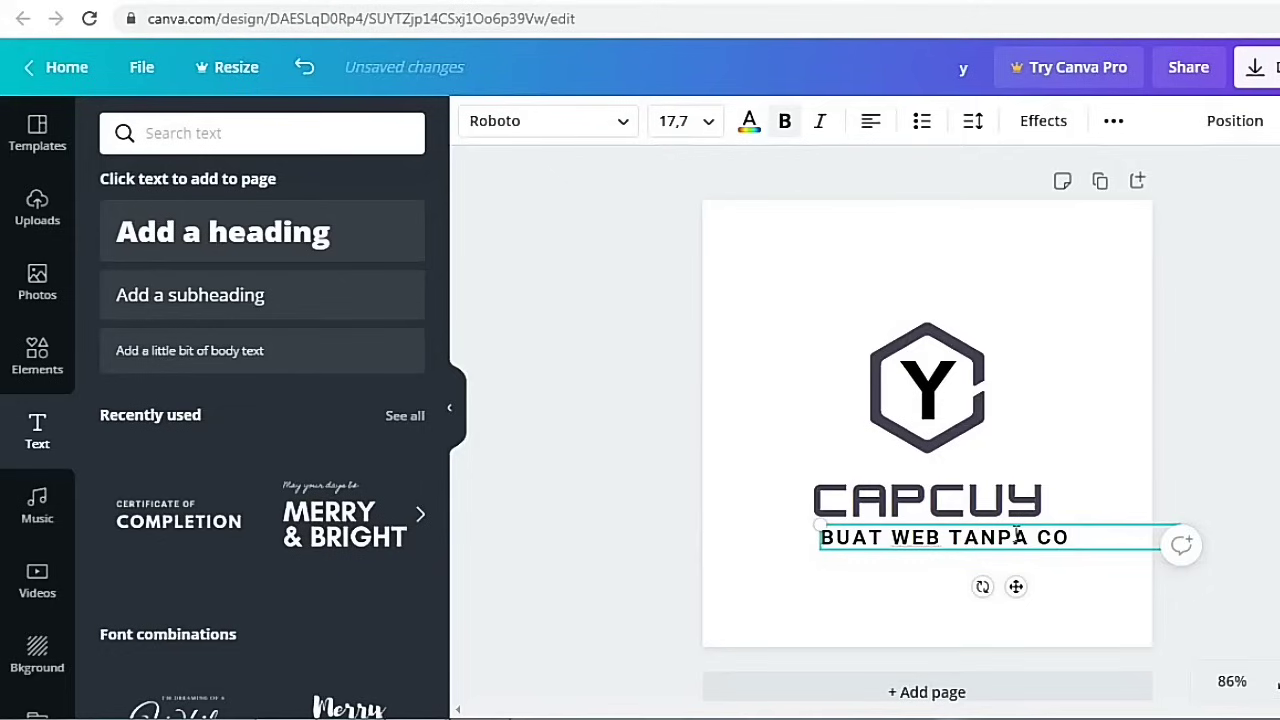
pyautogui.write('DING')
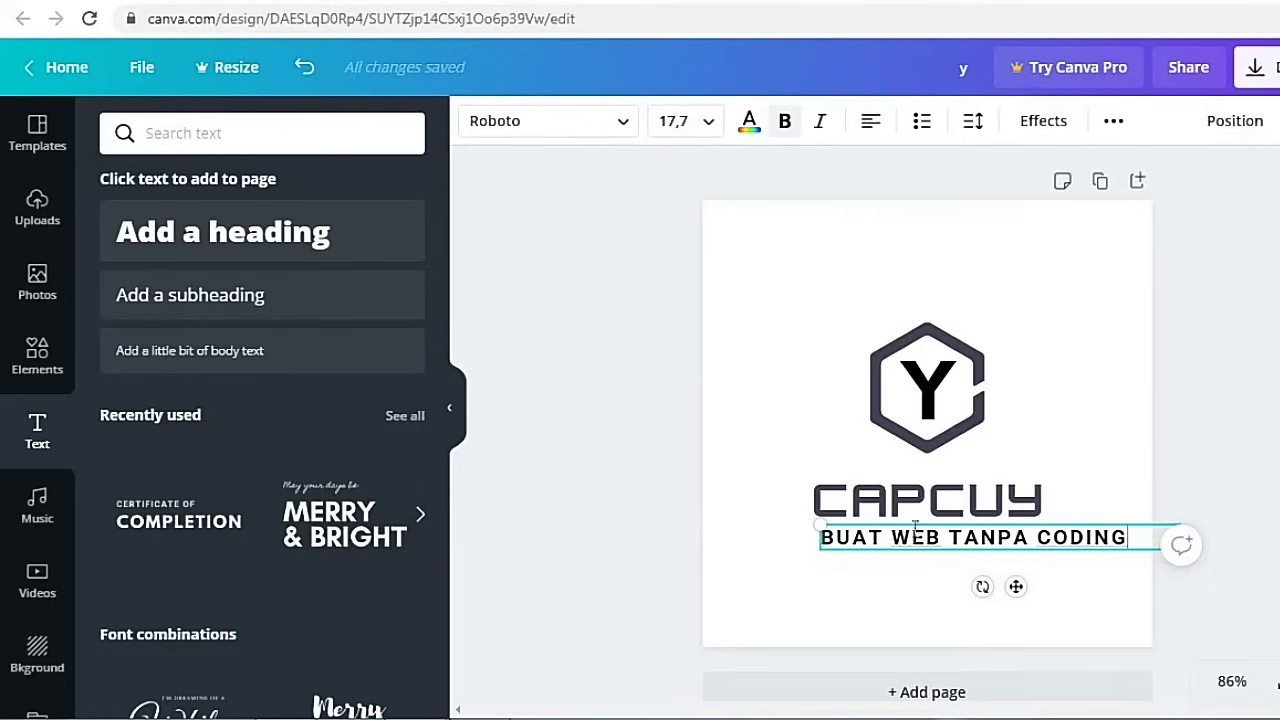
# - Align the tagline's left edge with the start of CAPCUY and set its font size to 16
pyautogui.moveTo(1015, 586)
pyautogui.mouseDown()
pyautogui.moveTo(997, 571)
pyautogui.moveTo(1010, 572)
pyautogui.mouseUp()
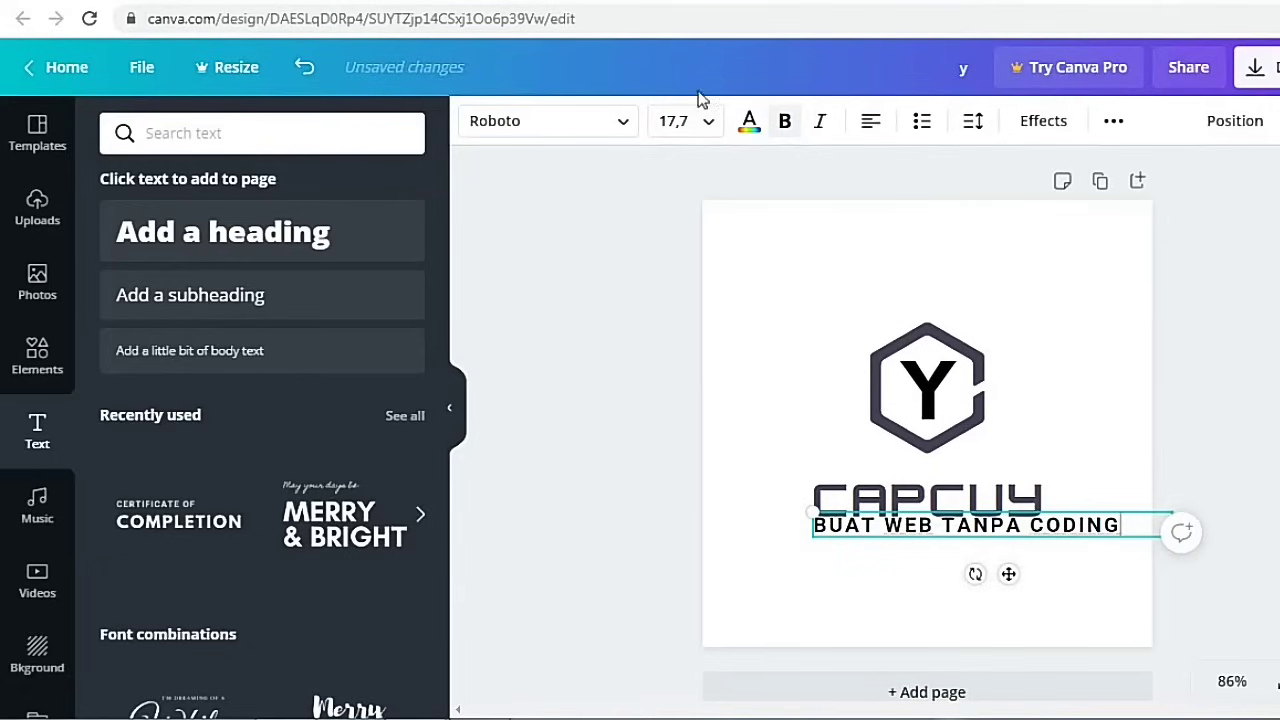
pyautogui.click(713, 120)
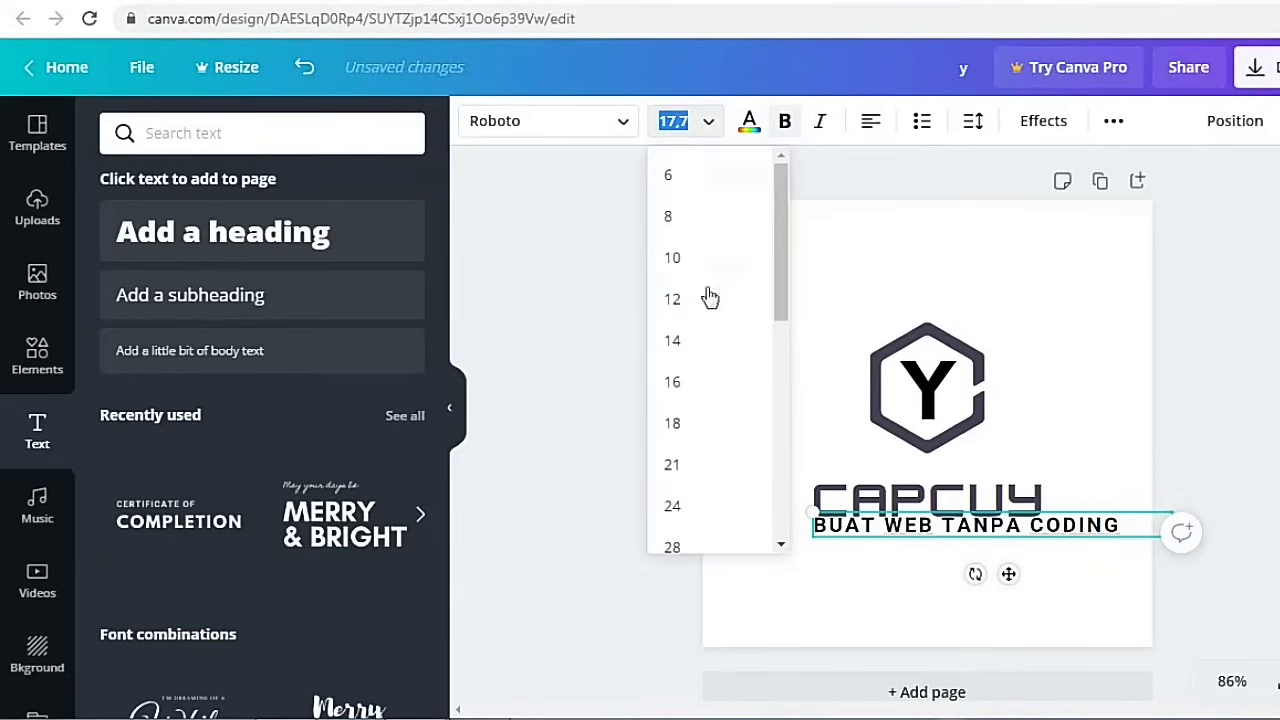
pyautogui.moveTo(783, 269); pyautogui.dragTo(786, 334)
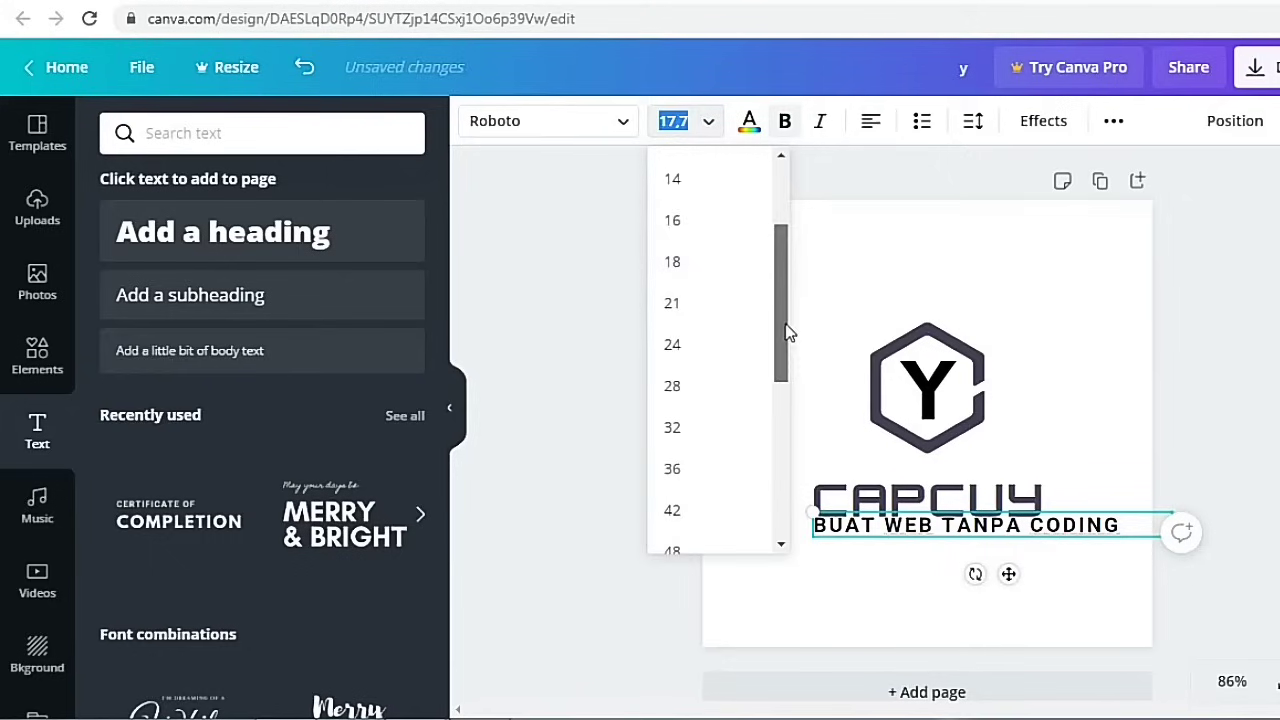
pyautogui.click(671, 221)
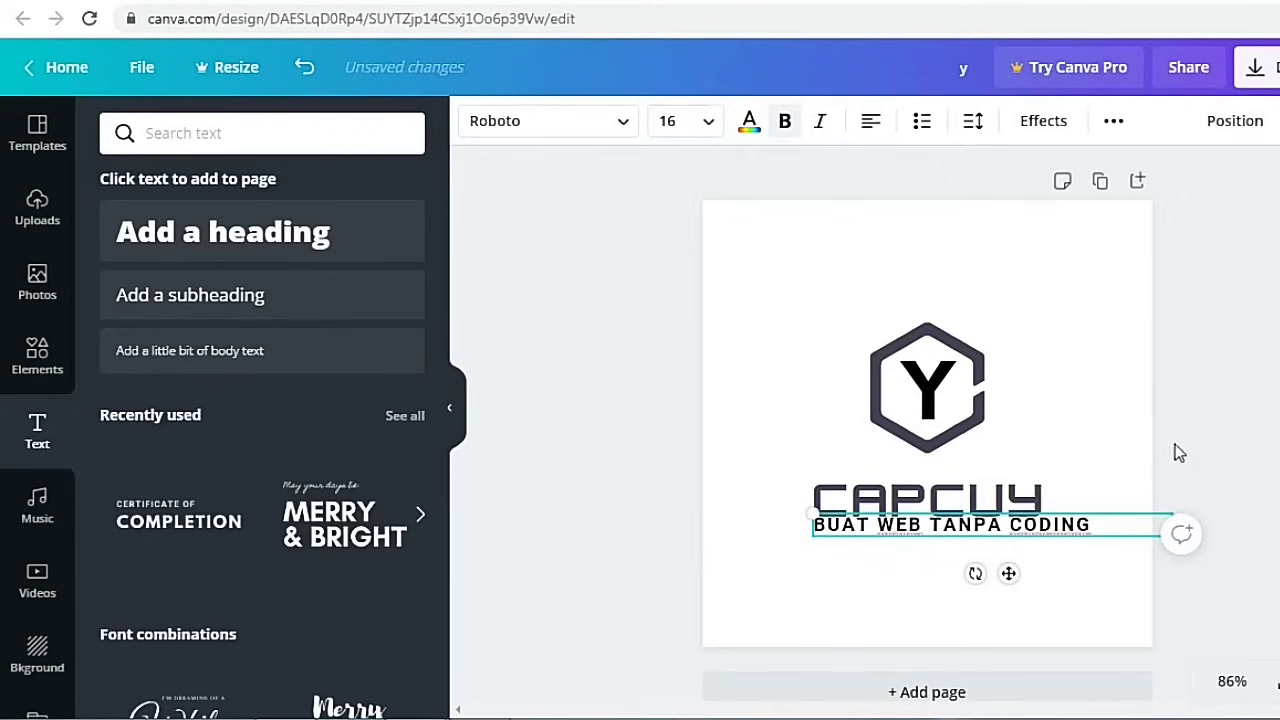
pyautogui.click(1126, 528)
pyautogui.click(1185, 535)
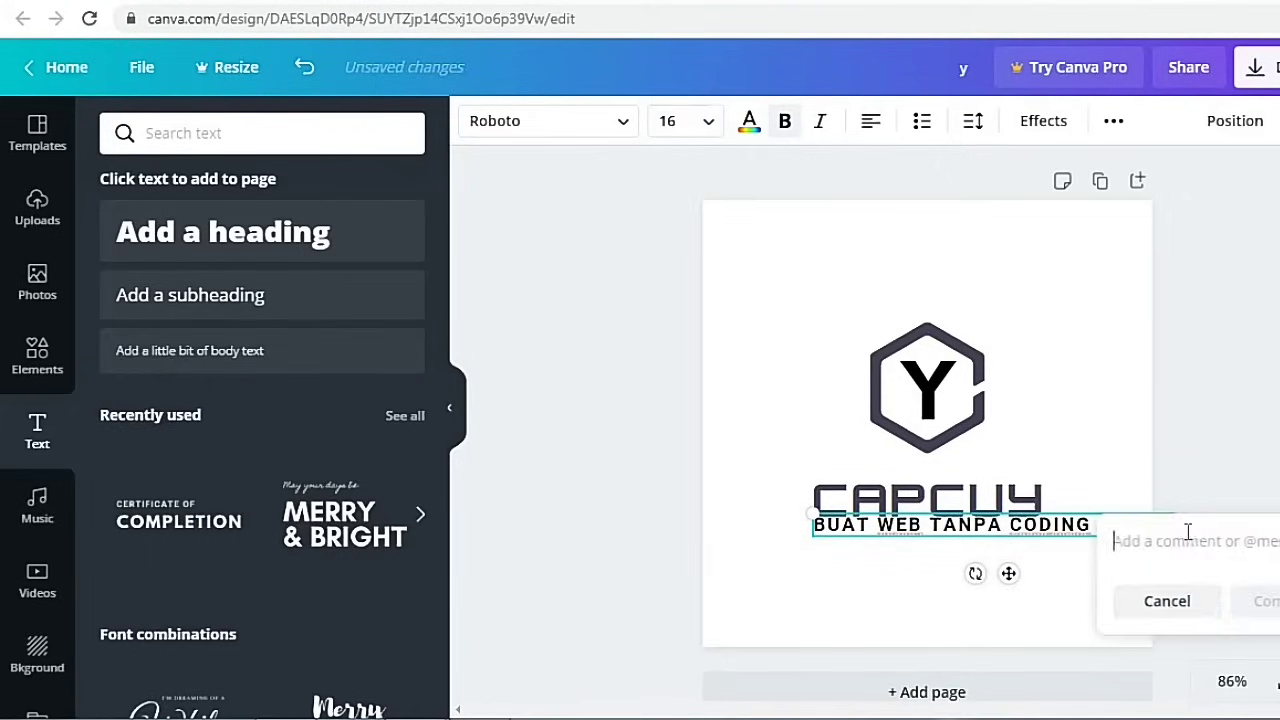
pyautogui.click(1192, 608)
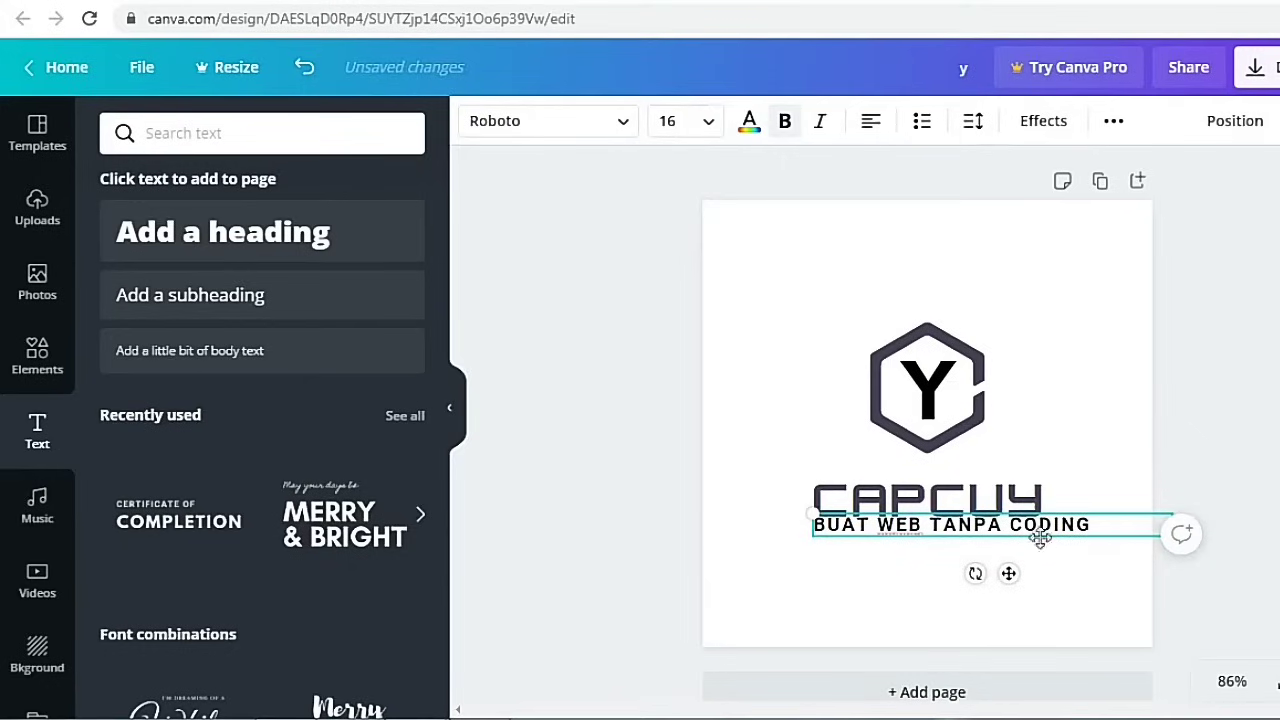
# - Narrow the tagline's text box to fit its text and place it just below CAPCUY, aligned with the name's left edge
pyautogui.moveTo(1007, 537); pyautogui.dragTo(946, 537)
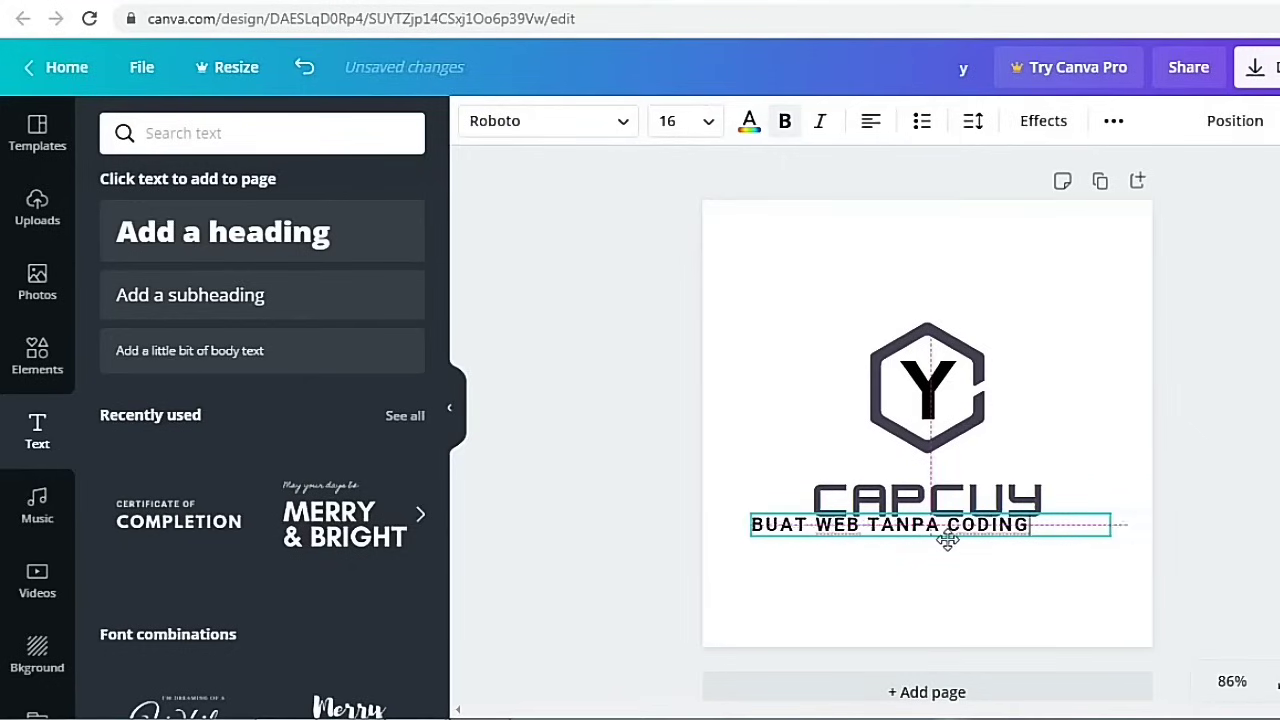
pyautogui.moveTo(1113, 523); pyautogui.dragTo(1034, 524)
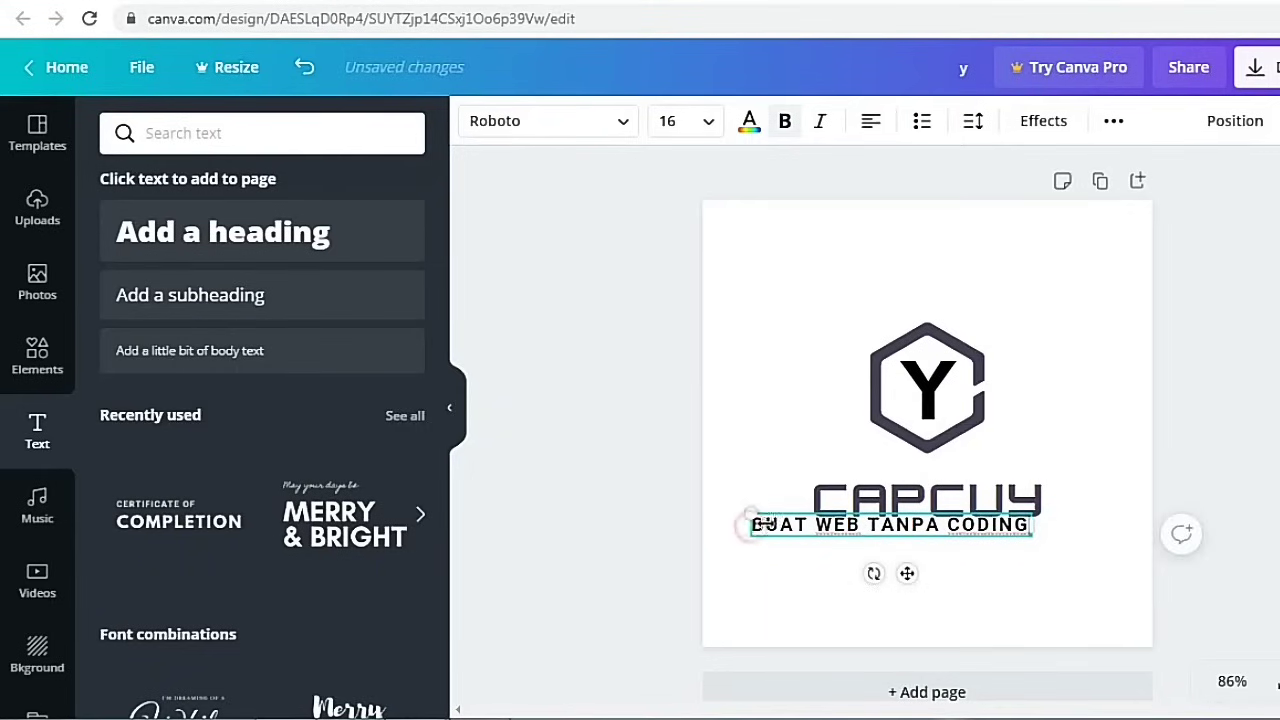
pyautogui.moveTo(749, 524)
pyautogui.mouseDown()
pyautogui.moveTo(766, 524)
pyautogui.moveTo(747, 524)
pyautogui.mouseUp()
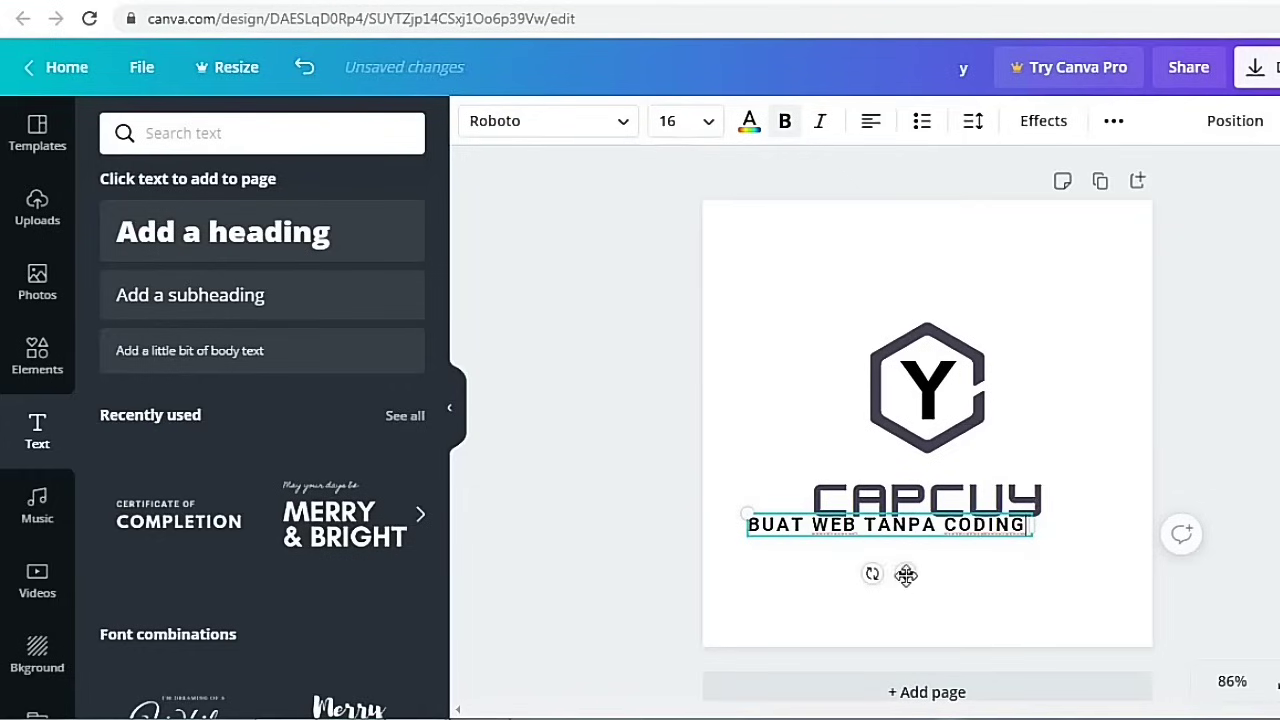
pyautogui.moveTo(903, 571); pyautogui.dragTo(970, 584)
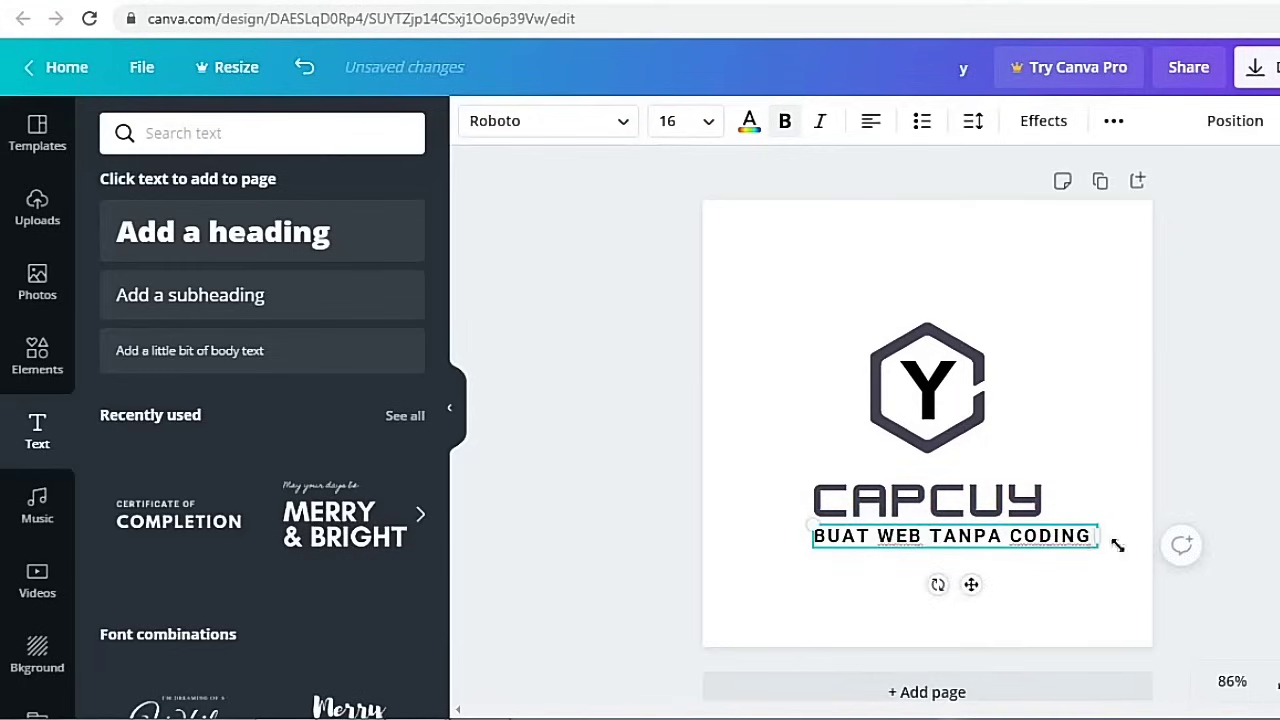
# - Reduce the tagline's letter spacing to -21 so it matches the width of CAPCUY, and clear the selection
pyautogui.click(974, 124)
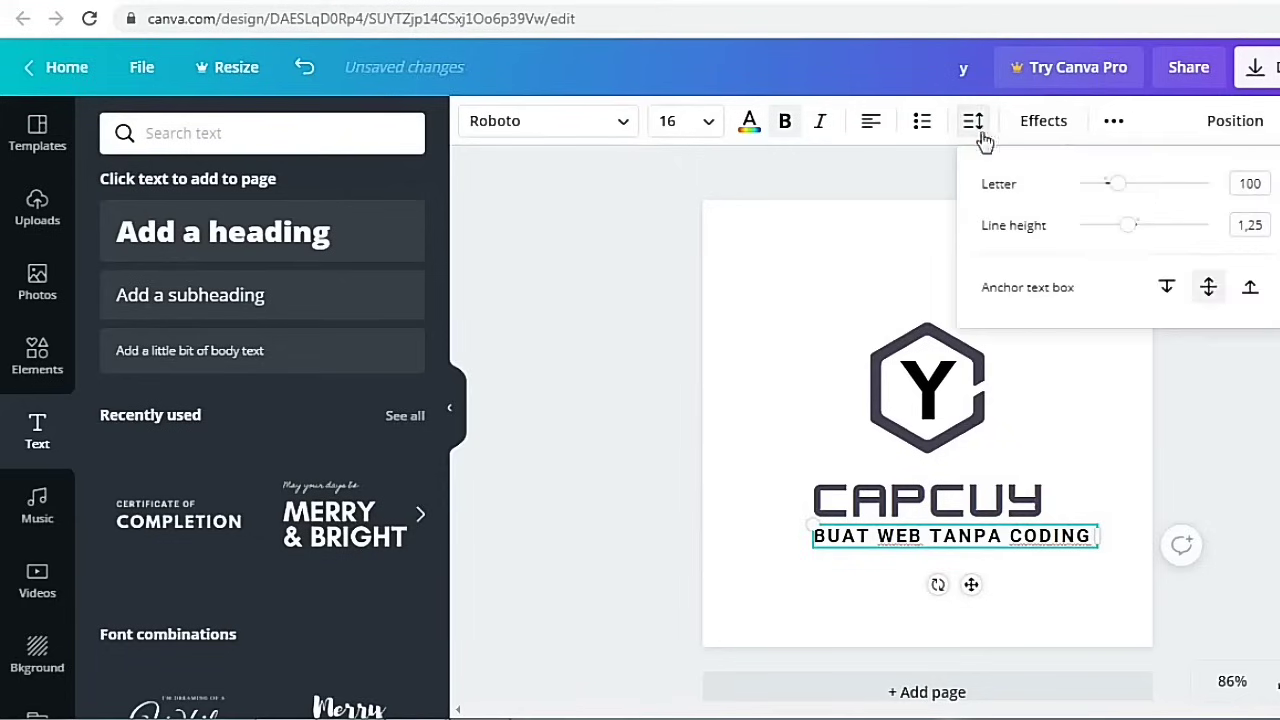
pyautogui.moveTo(1120, 194)
pyautogui.mouseDown()
pyautogui.moveTo(1083, 187)
pyautogui.moveTo(1105, 191)
pyautogui.mouseUp()
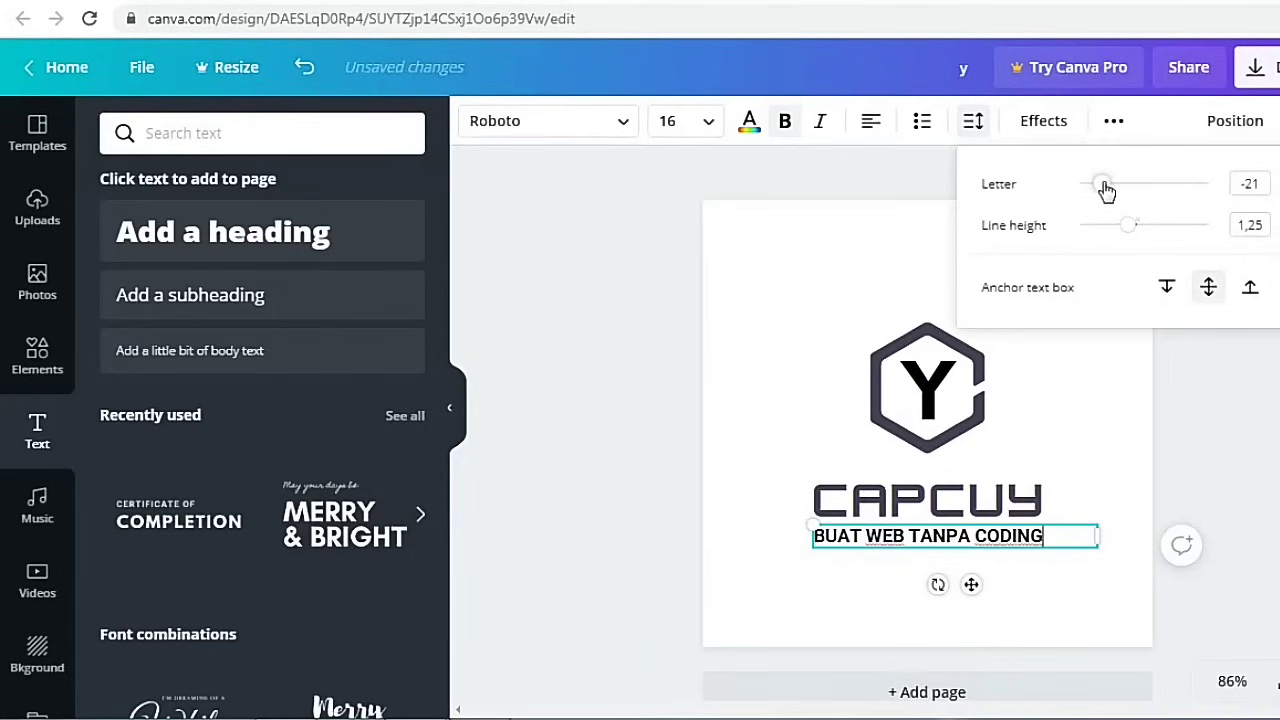
pyautogui.click(1160, 494)
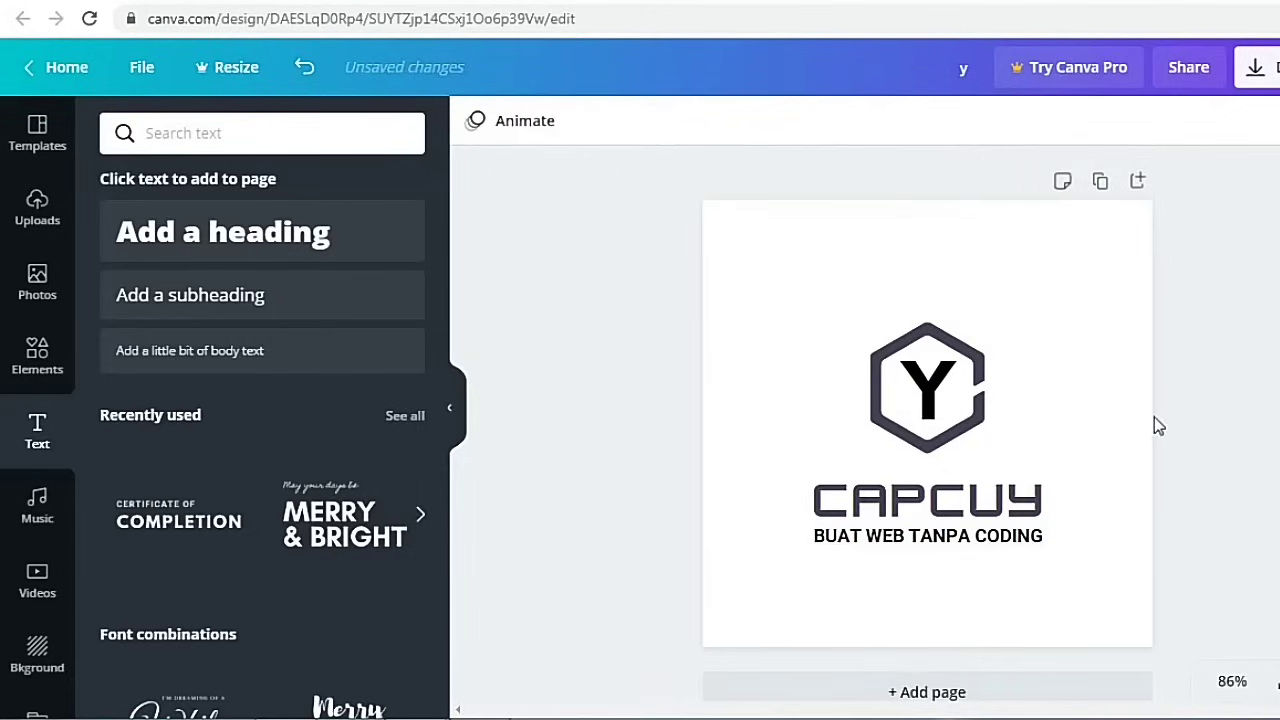
# - Move the hexagon and the Y together down, closer to CAPCUY, and clear the selection
pyautogui.click(656, 320)
pyautogui.moveTo(656, 320); pyautogui.dragTo(1027, 415)
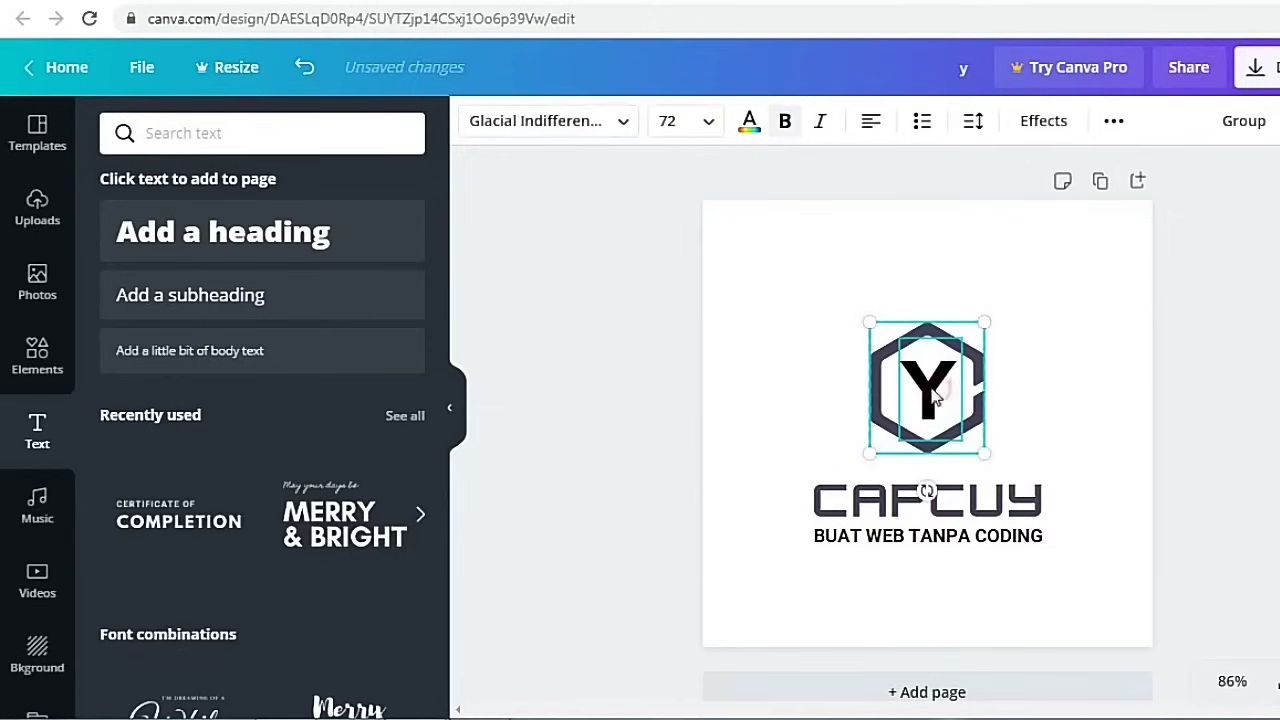
pyautogui.moveTo(933, 397); pyautogui.dragTo(936, 410)
pyautogui.click(1171, 637)
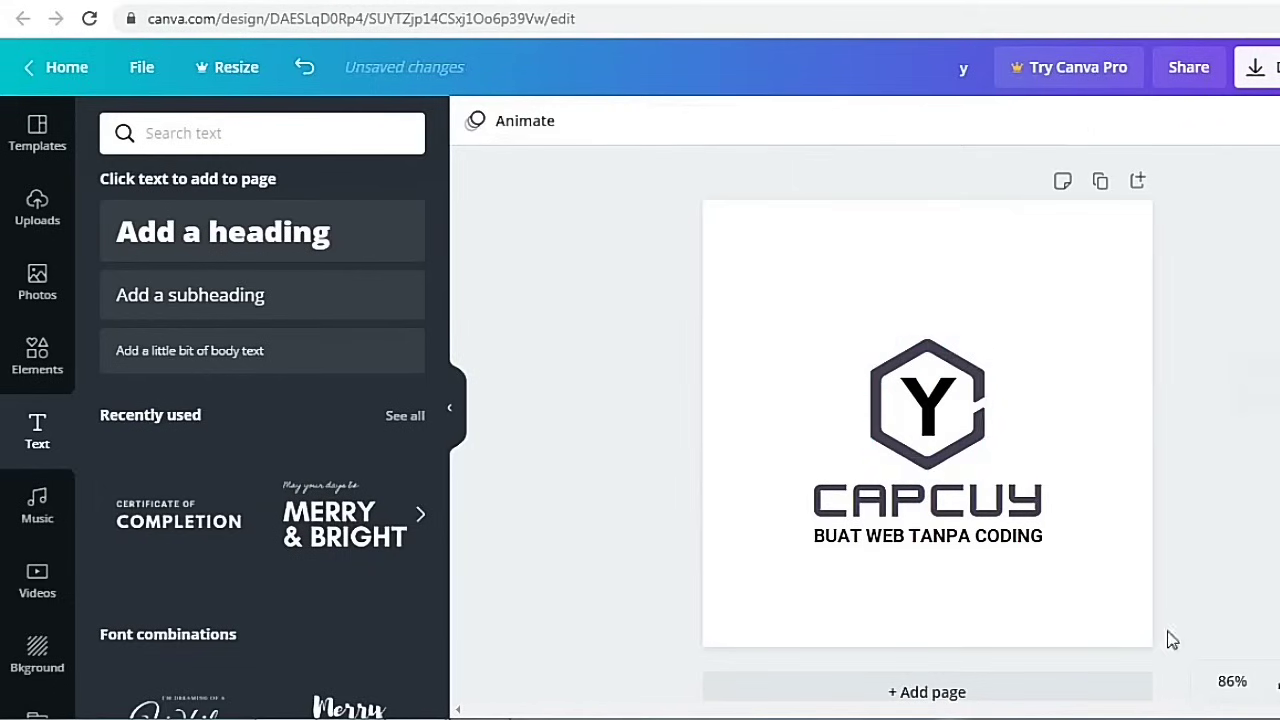
# - Recolor the Y inside the hexagon with the medium gray from the default colors
pyautogui.click(938, 424)
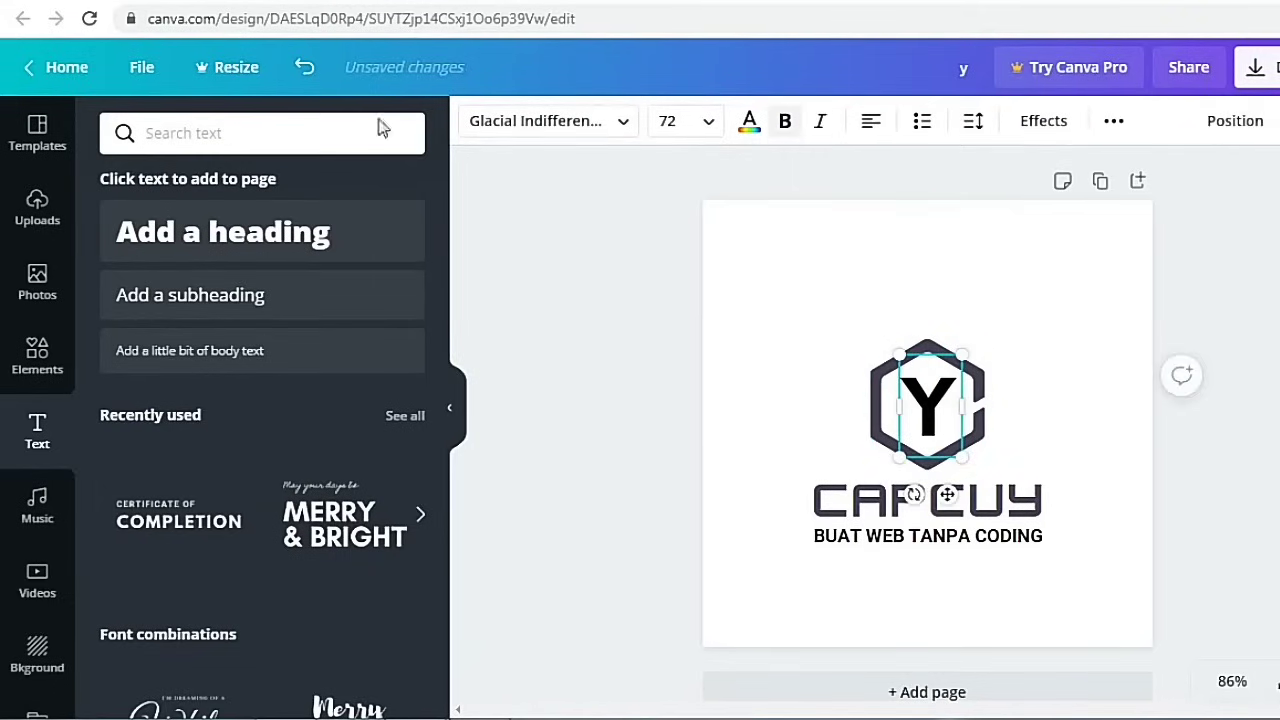
pyautogui.click(750, 122)
pyautogui.click(189, 327)
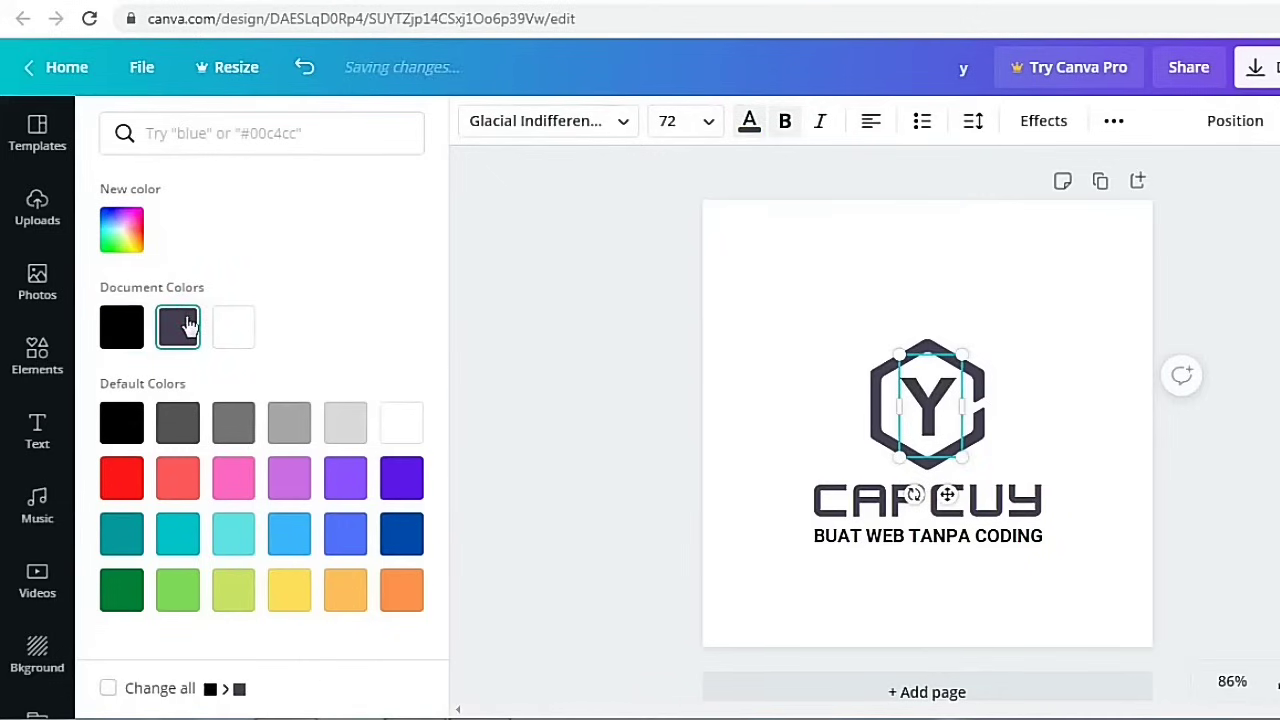
pyautogui.click(290, 430)
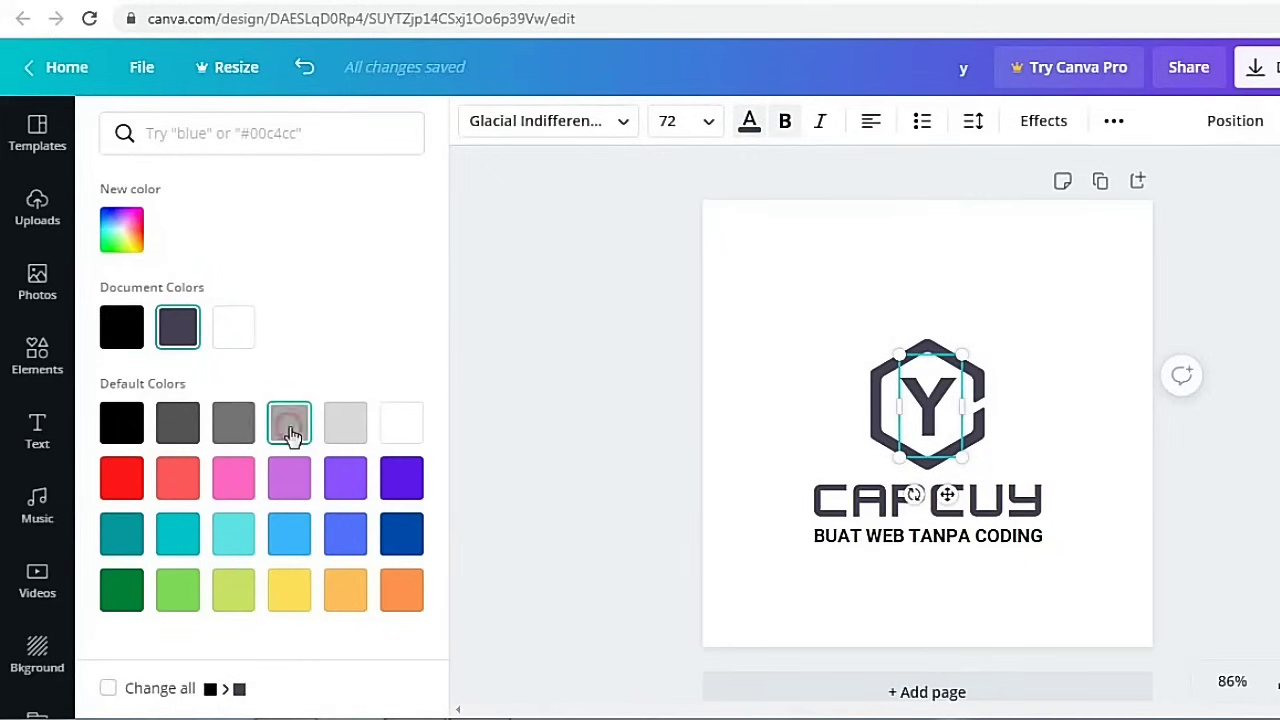
pyautogui.click(245, 424)
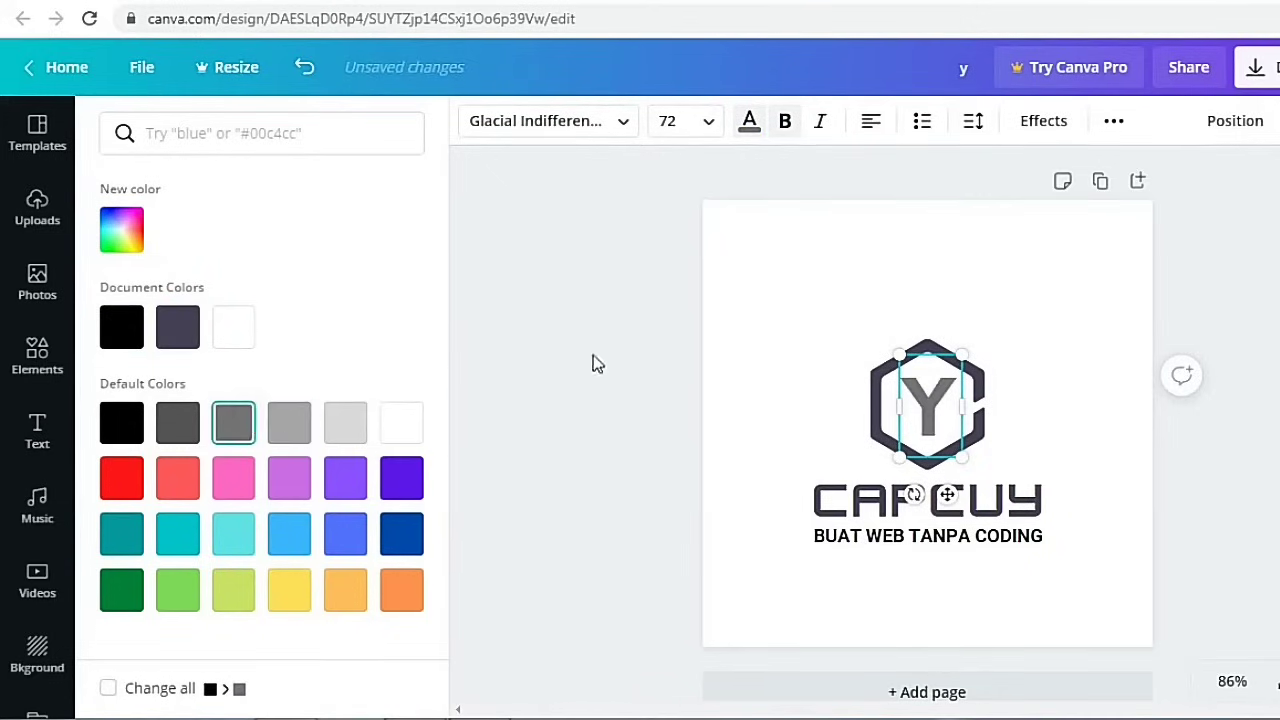
pyautogui.press('Escape')
# - Recolor the BUAT WEB TANPA CODING tagline with the same medium gray as the Y and clear the selection
pyautogui.click(848, 502)
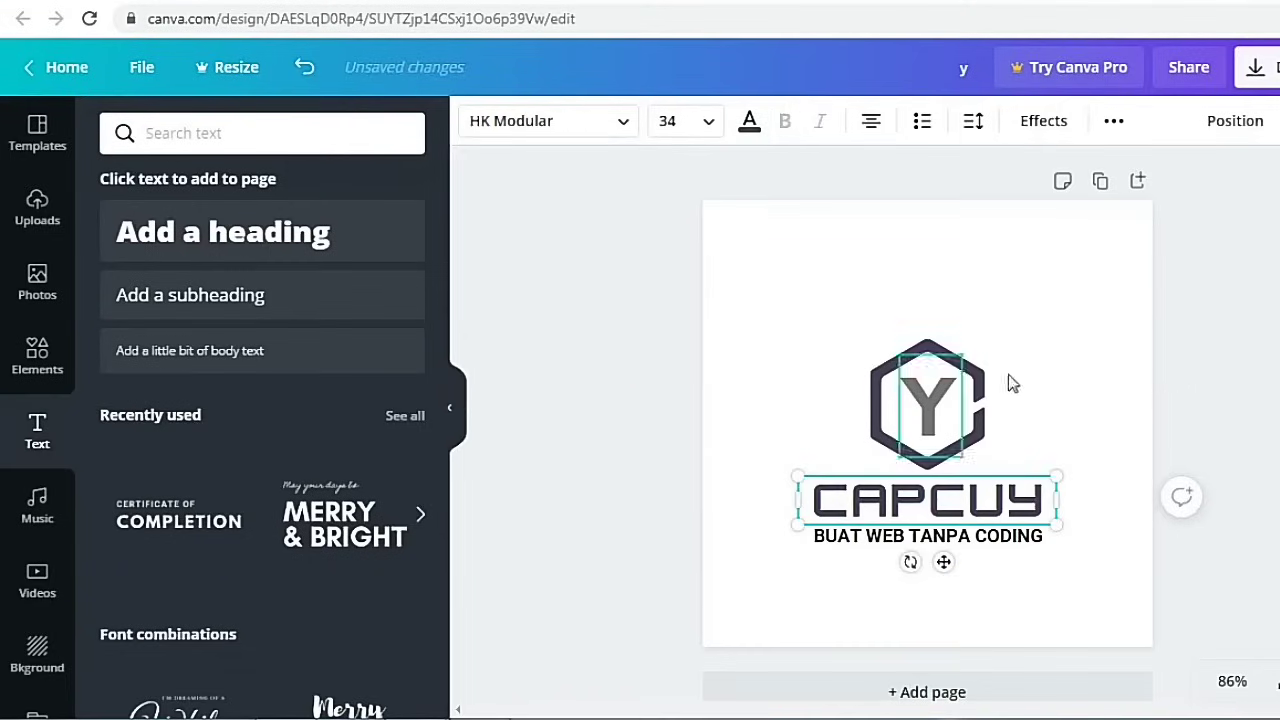
pyautogui.click(894, 540)
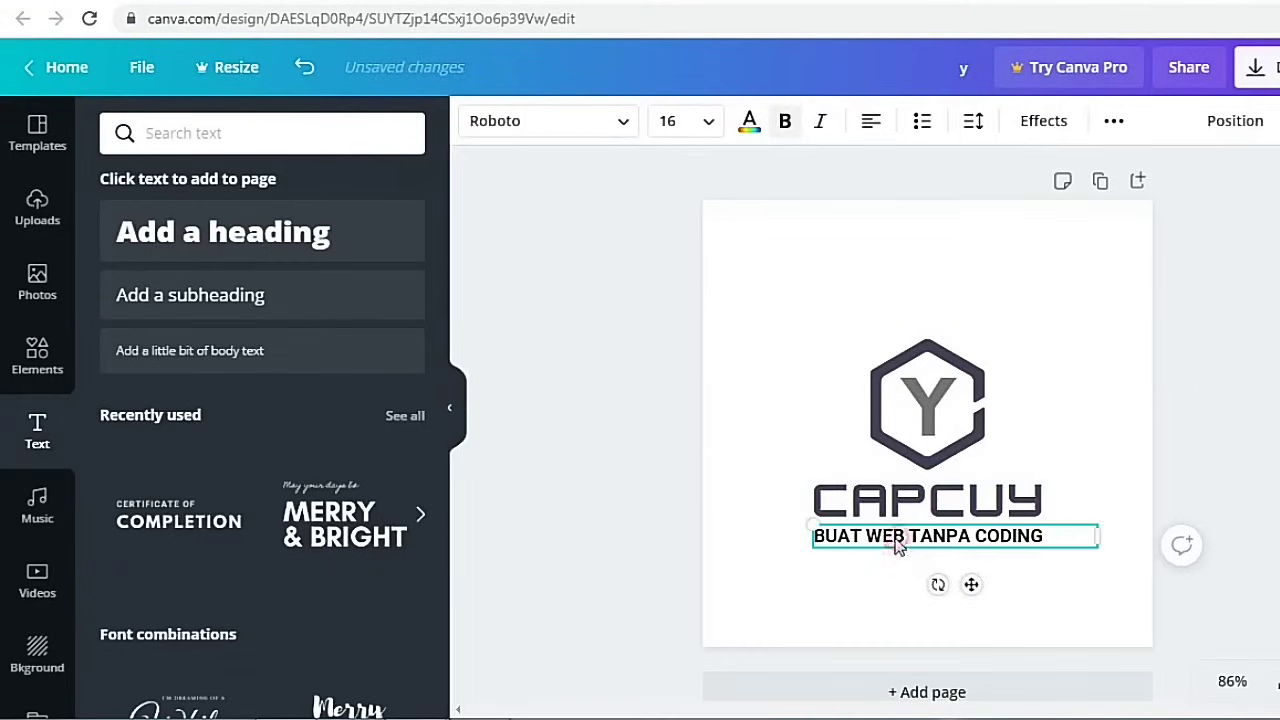
pyautogui.click(756, 127)
pyautogui.click(289, 423)
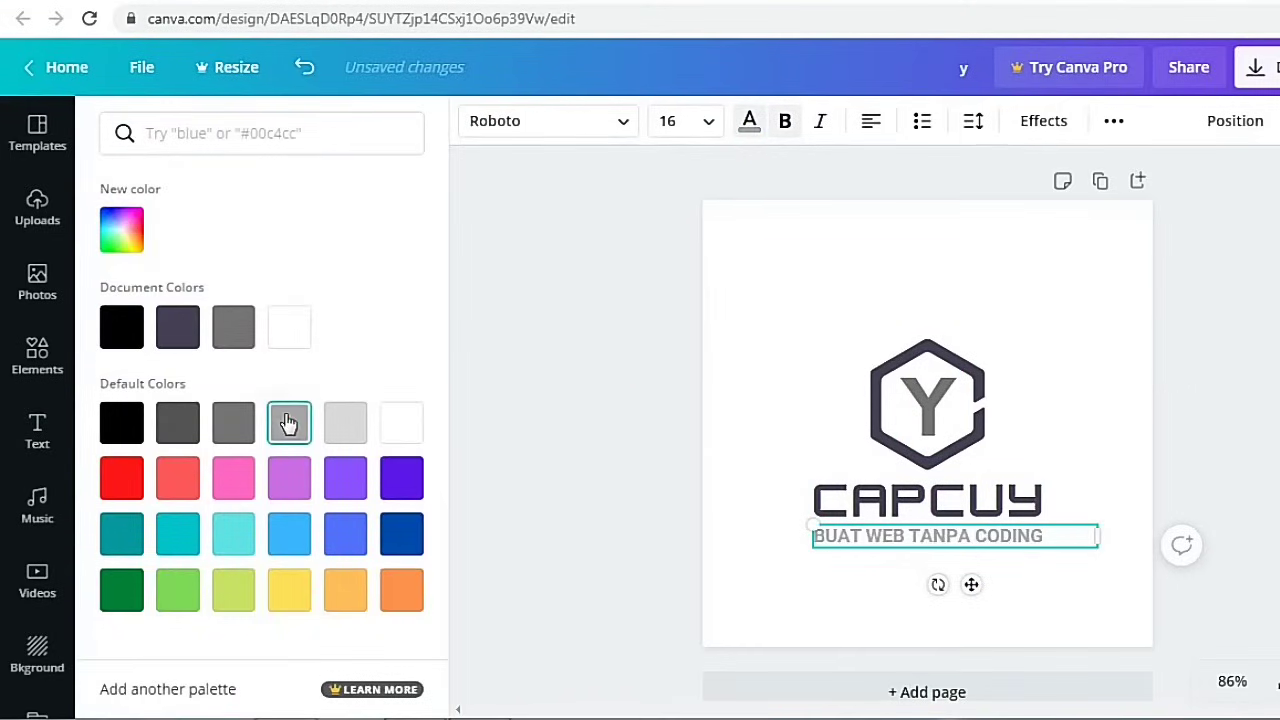
pyautogui.click(233, 423)
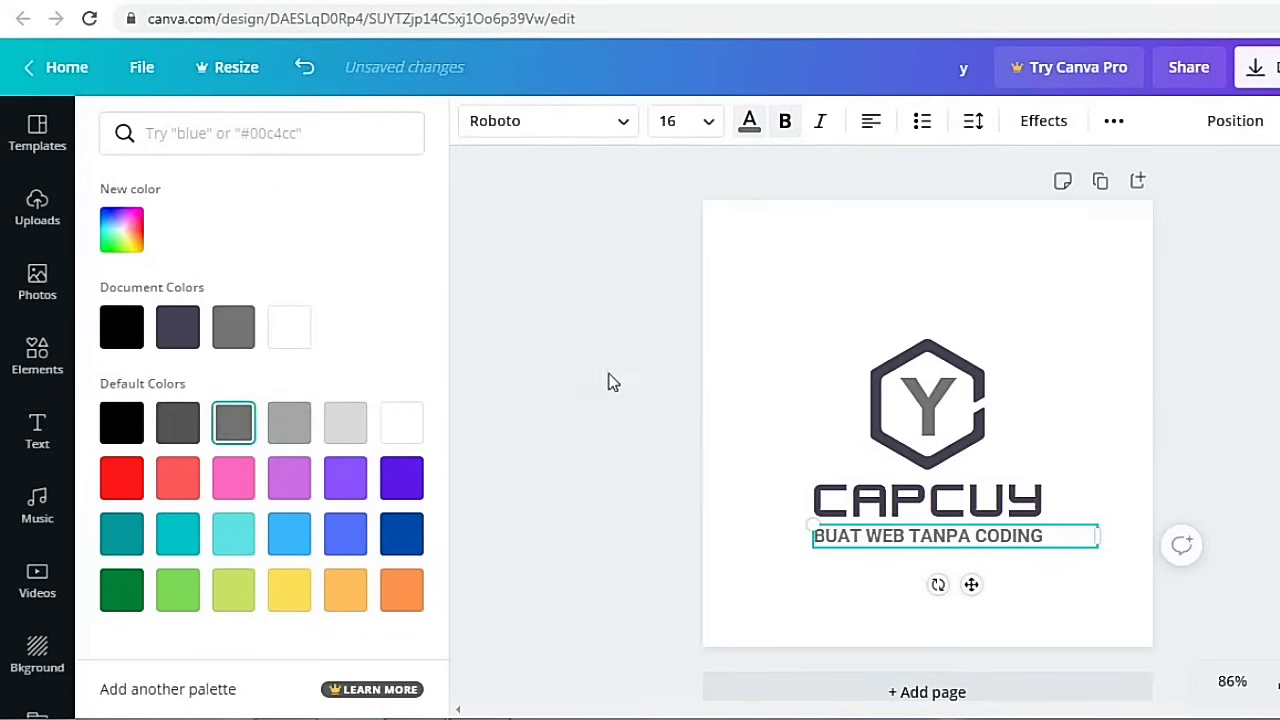
pyautogui.press('Escape')
pyautogui.click(1232, 380)
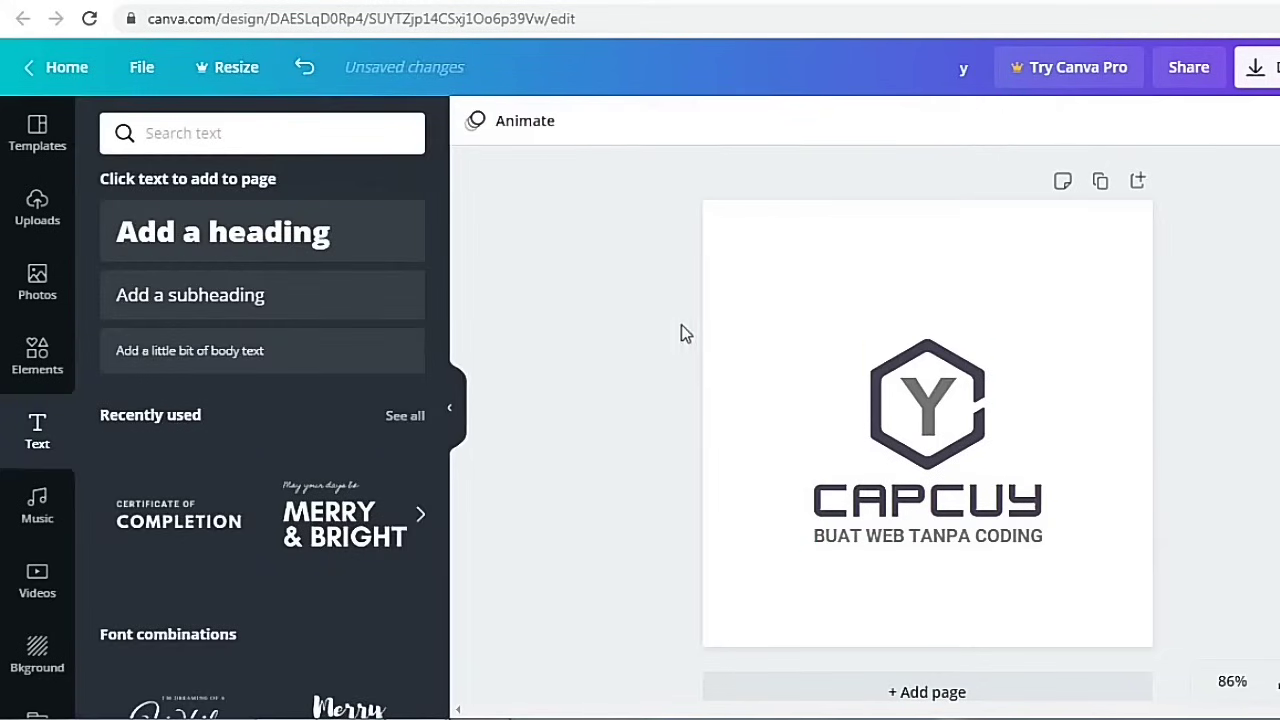
pyautogui.moveTo(660, 280); pyautogui.dragTo(1135, 600)
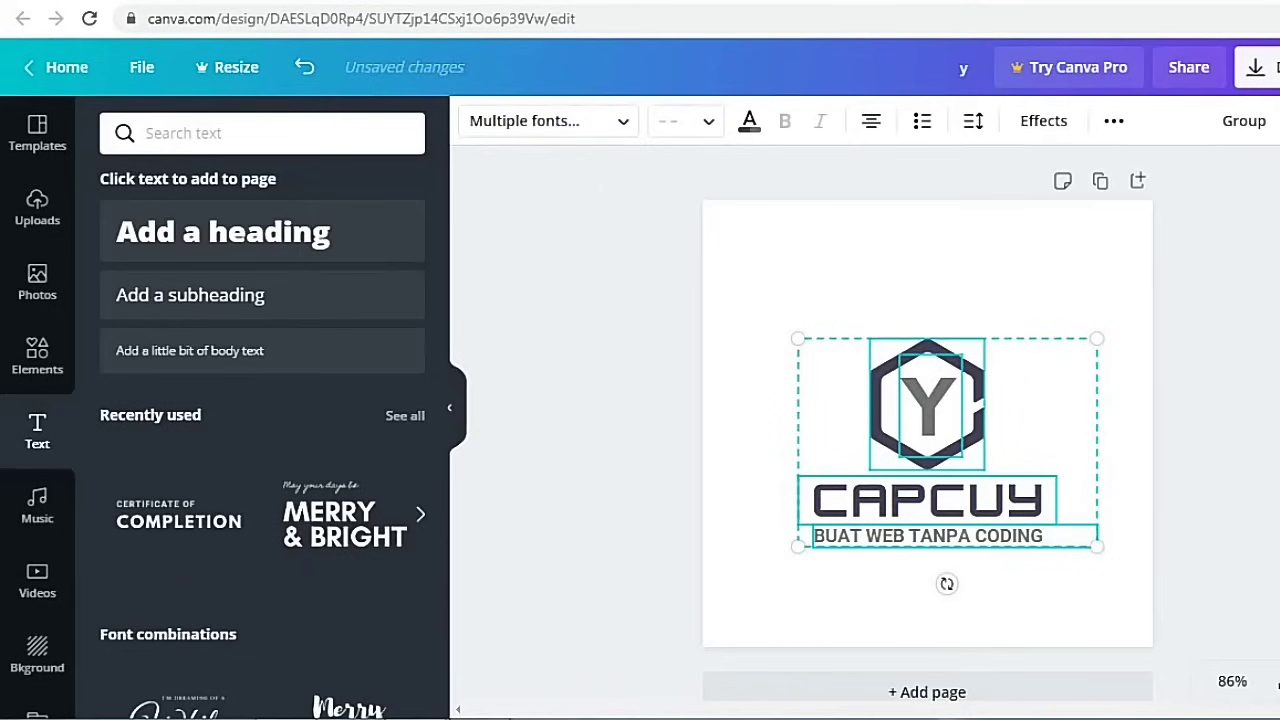
pyautogui.click(1221, 461)
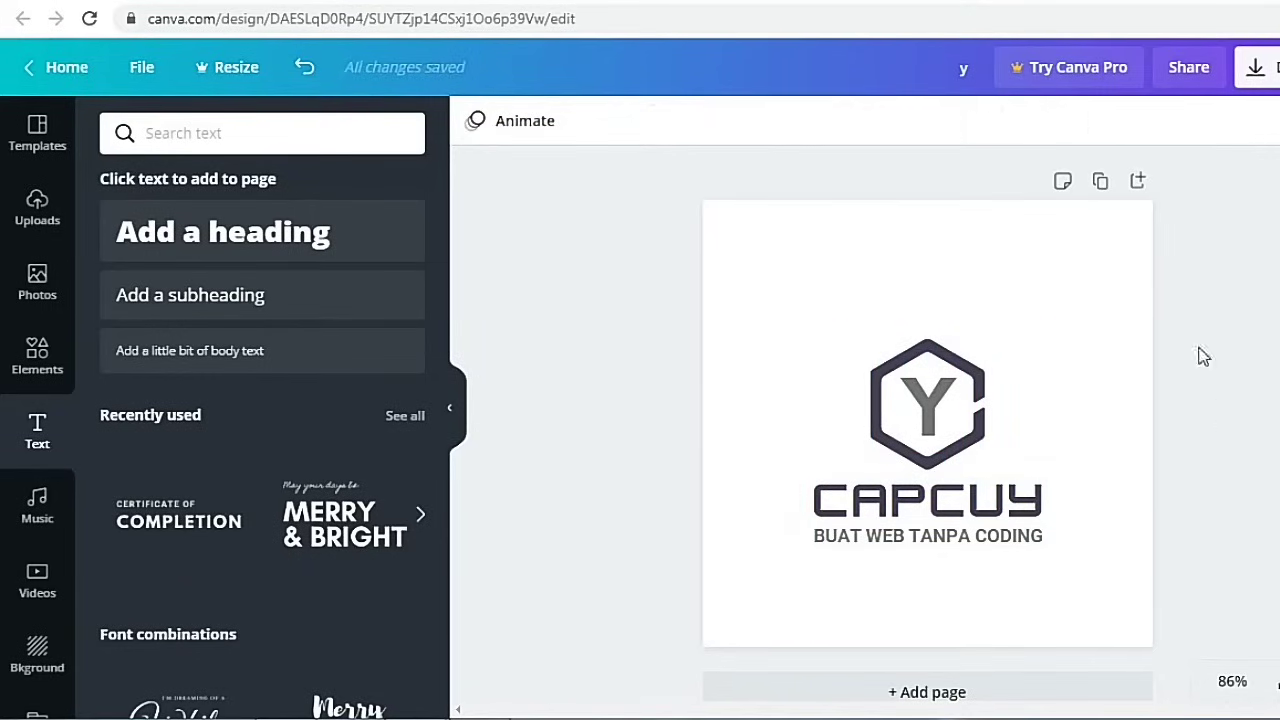
# - Download the logo as a PNG and view the downloaded y.png beside the design before returning to the editor
pyautogui.click(1256, 67)
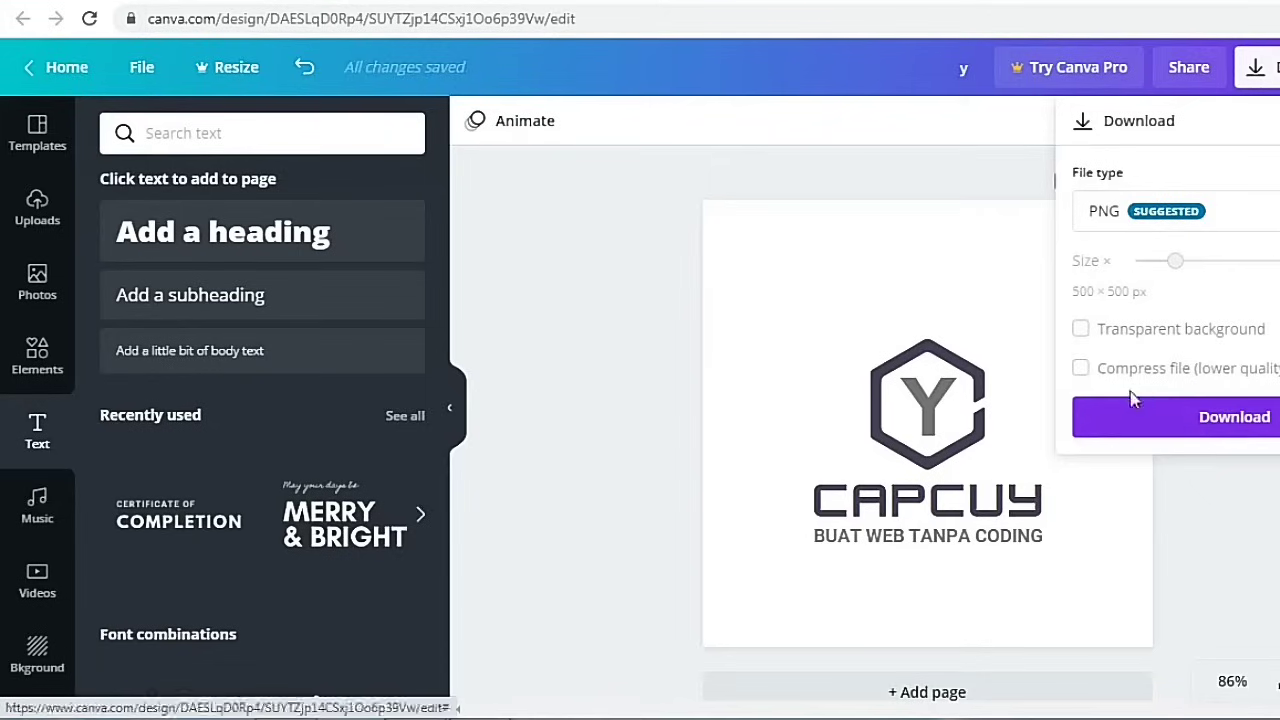
pyautogui.click(1240, 422)
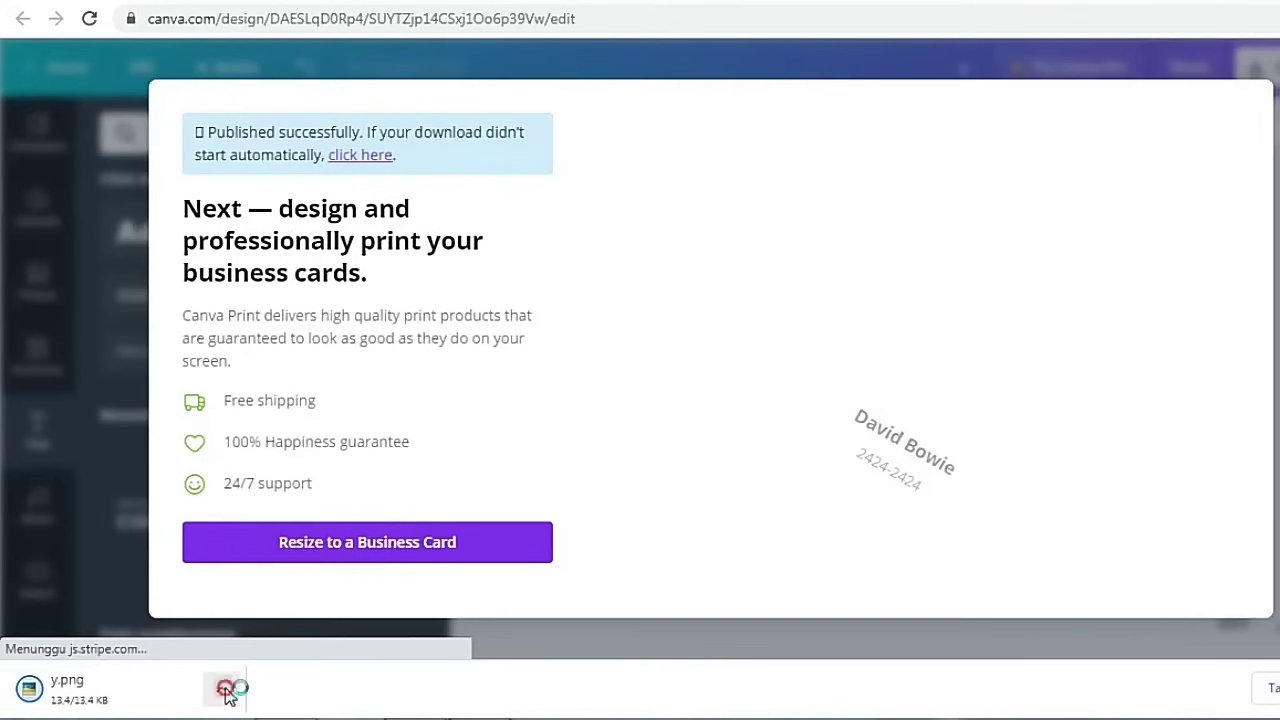
pyautogui.click(222, 688)
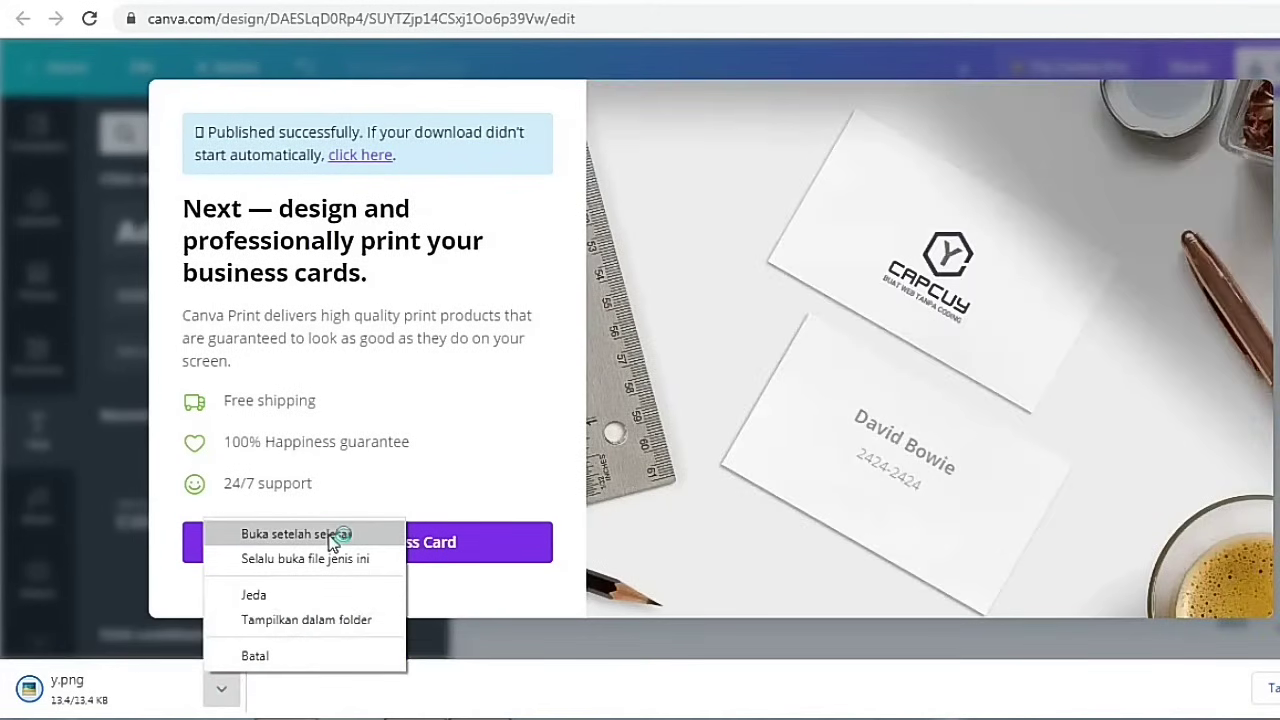
pyautogui.click(295, 534)
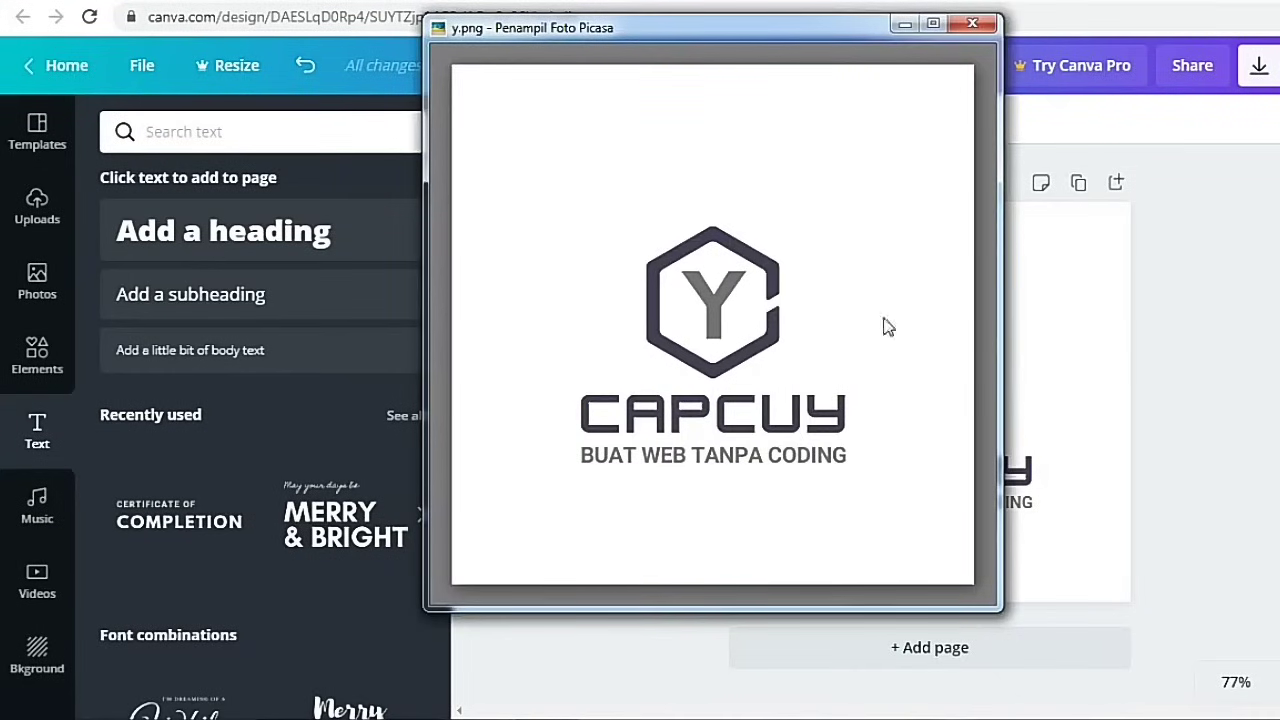
pyautogui.moveTo(773, 40); pyautogui.dragTo(458, 100)
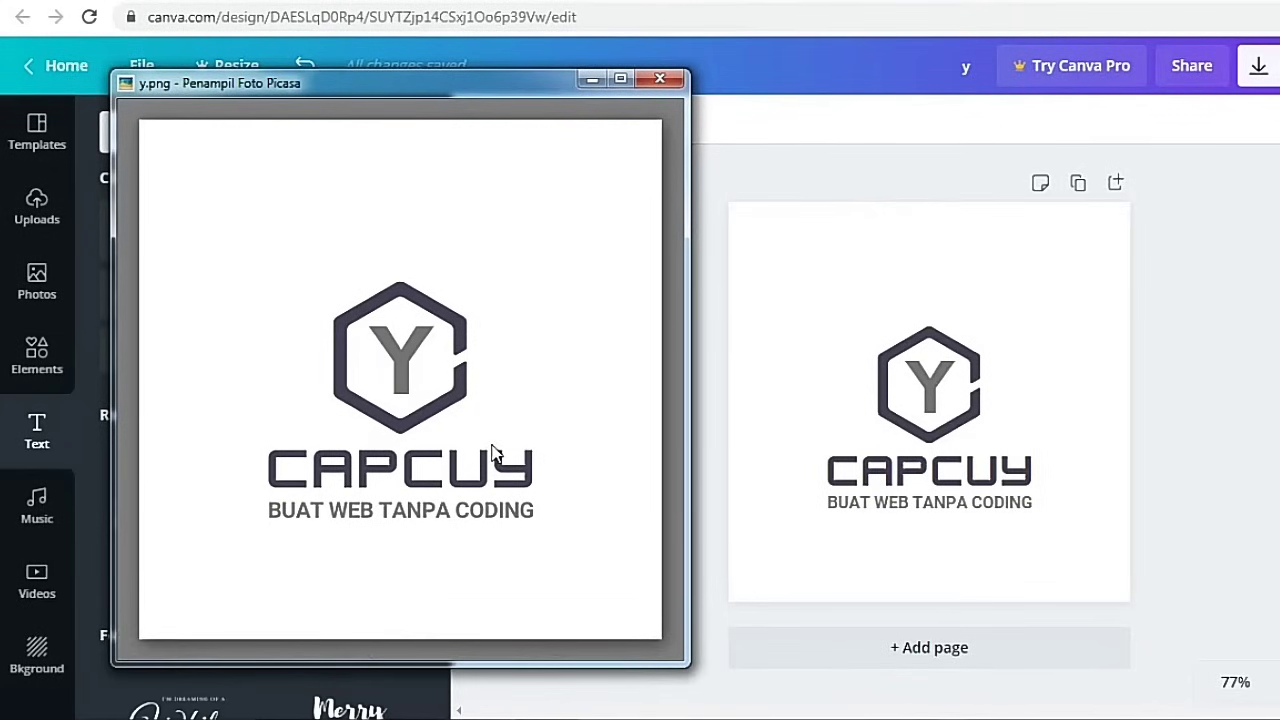
pyautogui.click(1178, 377)
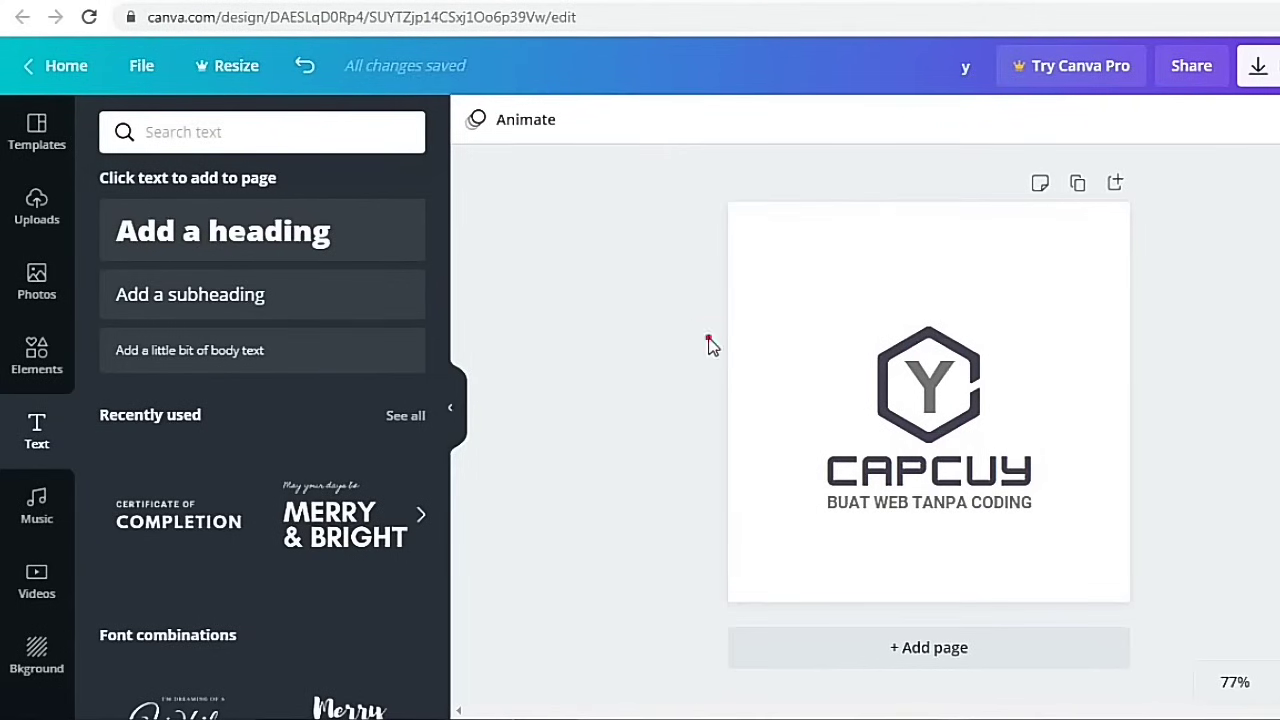
# - Rearrange the logo horizontally, with the hexagon emblem on the page's left side and CAPCUY with its tagline beside it
pyautogui.moveTo(706, 358); pyautogui.dragTo(787, 397)
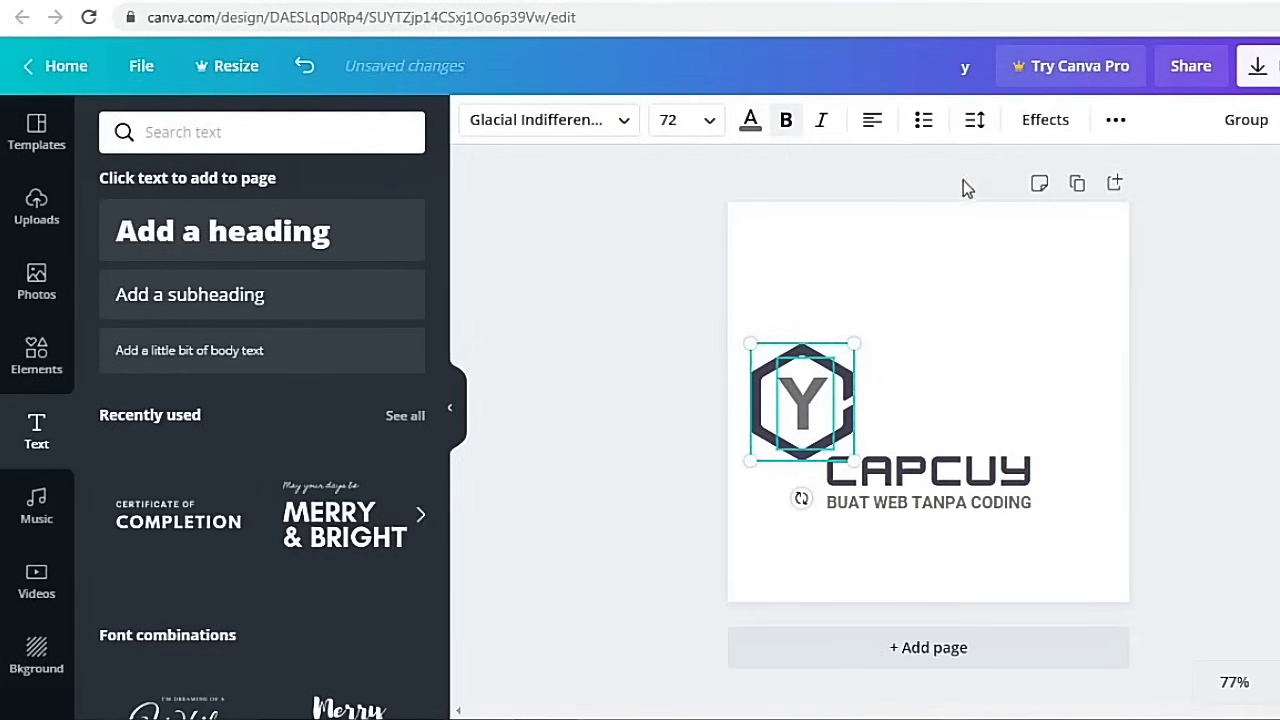
pyautogui.moveTo(963, 187); pyautogui.dragTo(980, 557)
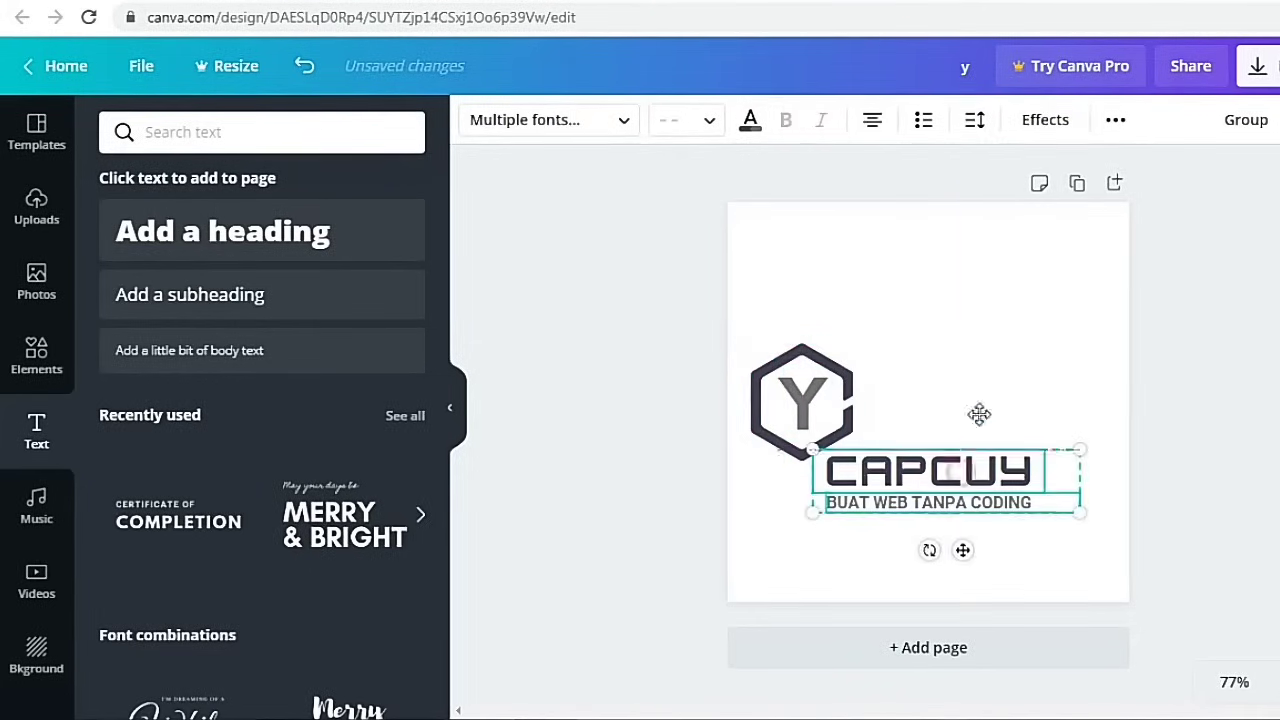
pyautogui.moveTo(955, 473); pyautogui.dragTo(997, 397)
pyautogui.click(1246, 417)
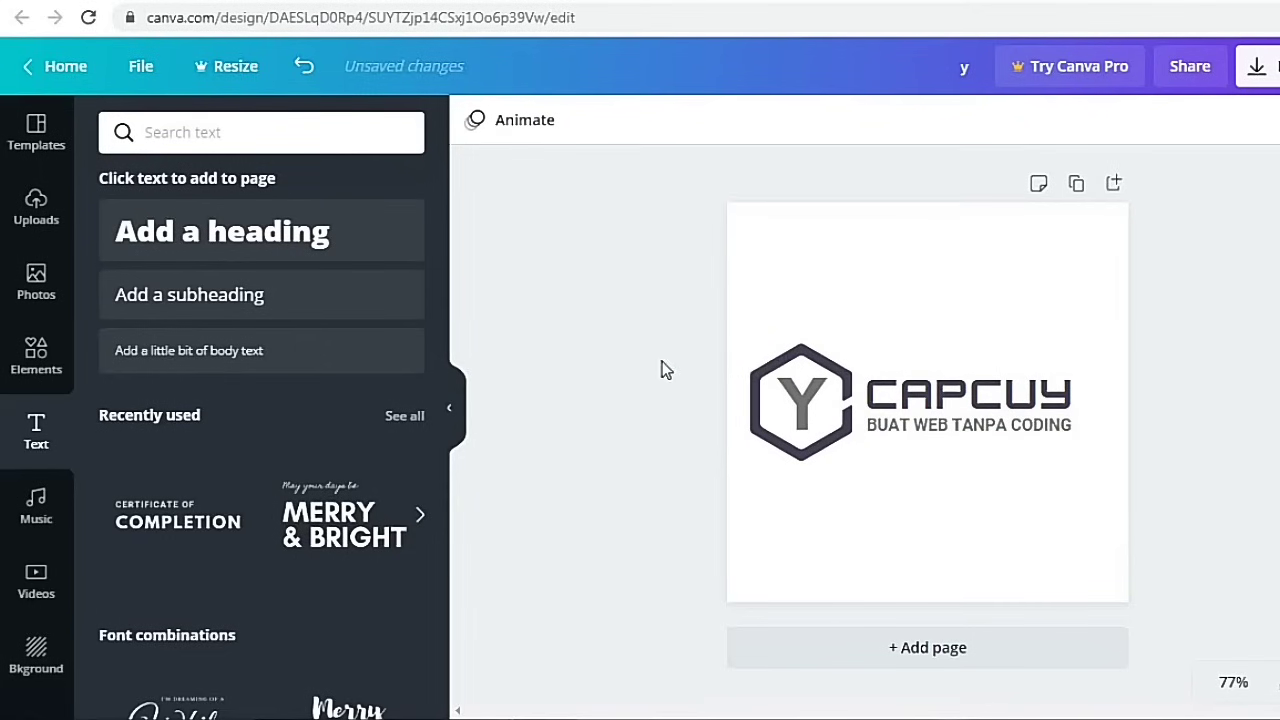
# - Nudge the whole horizontal logo, emblem and text together, slightly to the right on the page and clear the selection
pyautogui.moveTo(661, 360); pyautogui.dragTo(1112, 427)
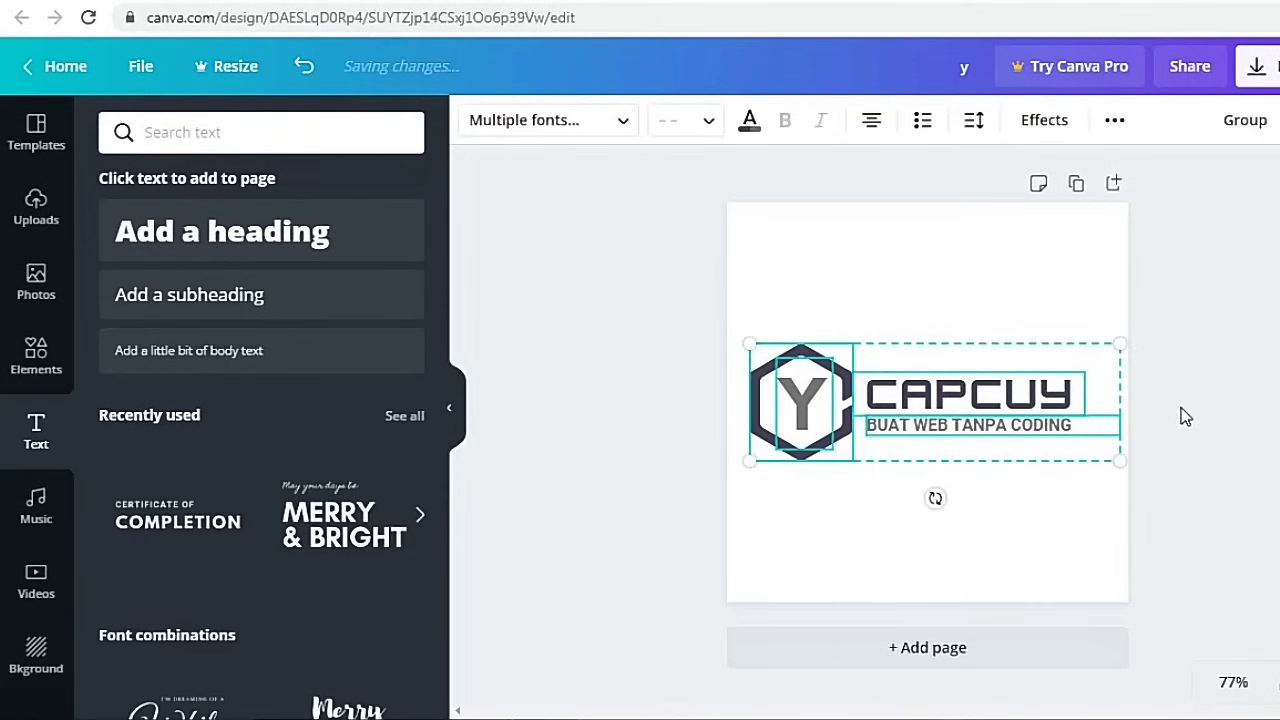
pyautogui.press('Right')
pyautogui.press('Right')
pyautogui.press('Right')
pyautogui.press('Right')
pyautogui.press('Right')
pyautogui.press('Right')
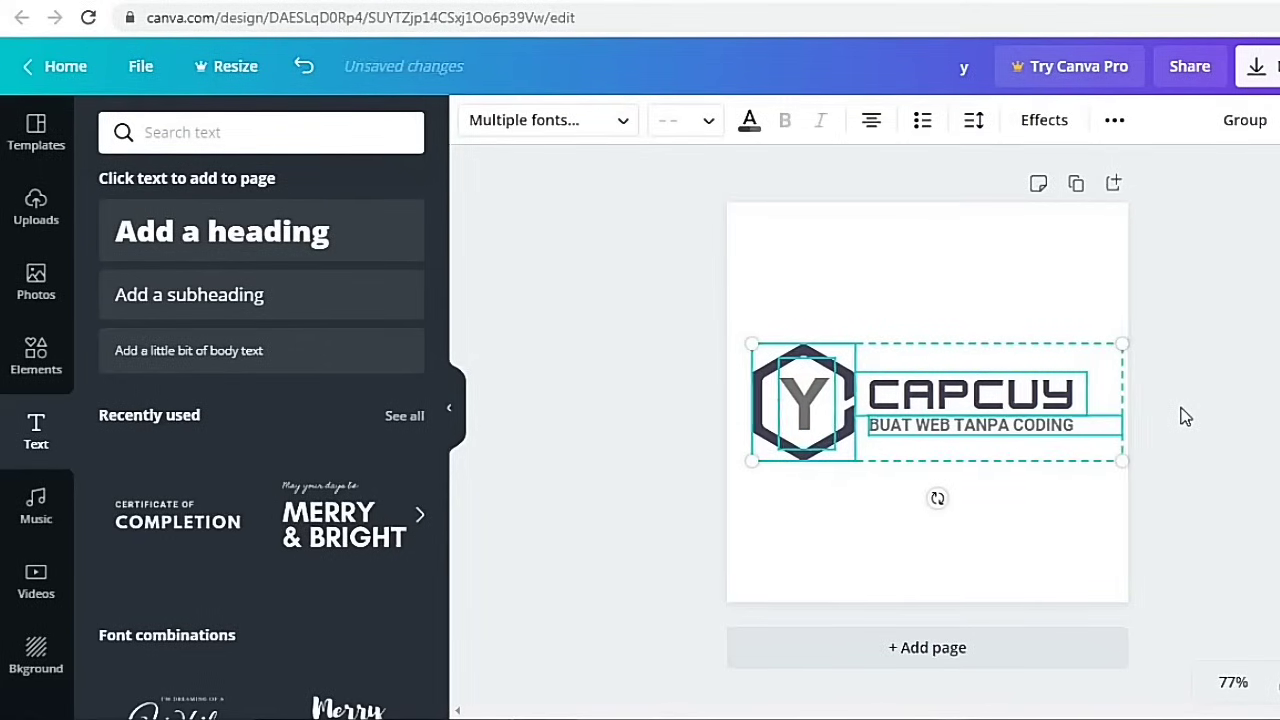
pyautogui.click(1203, 400)
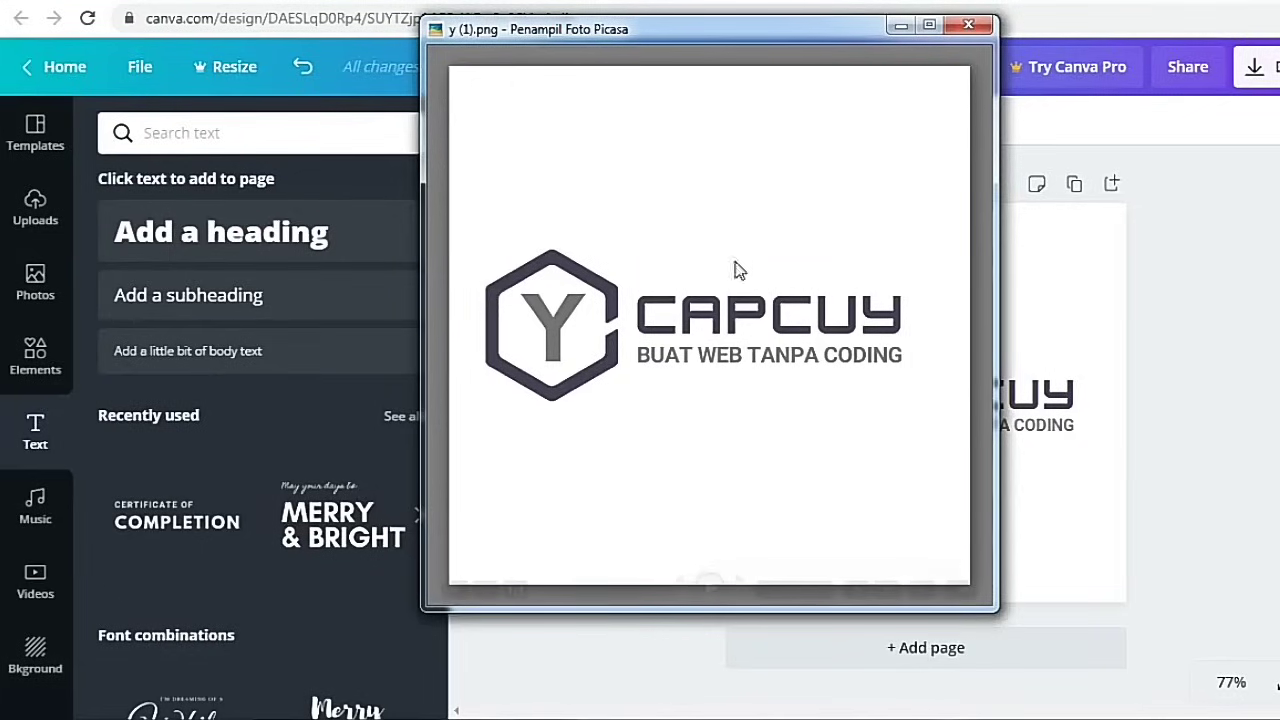
# - Close the image preview and open y (1).png from the Downloads folder in Paint
pyautogui.doubleClick(742, 170)
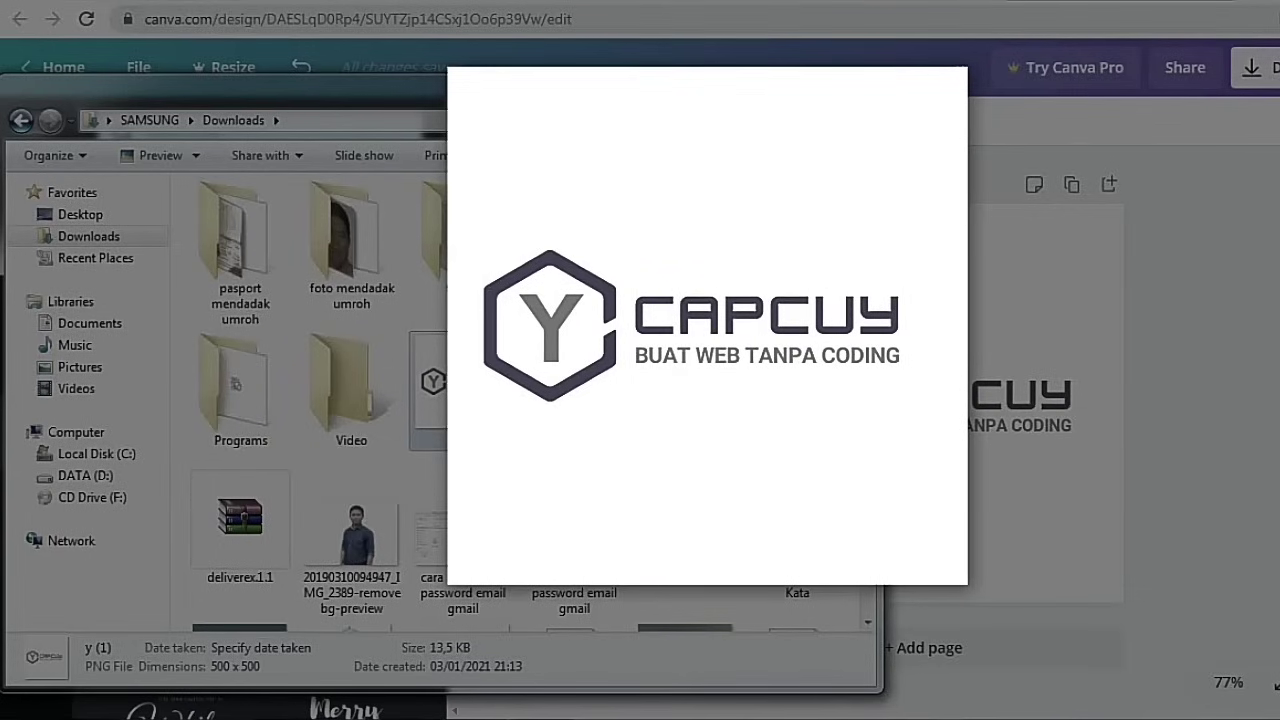
pyautogui.press('Escape')
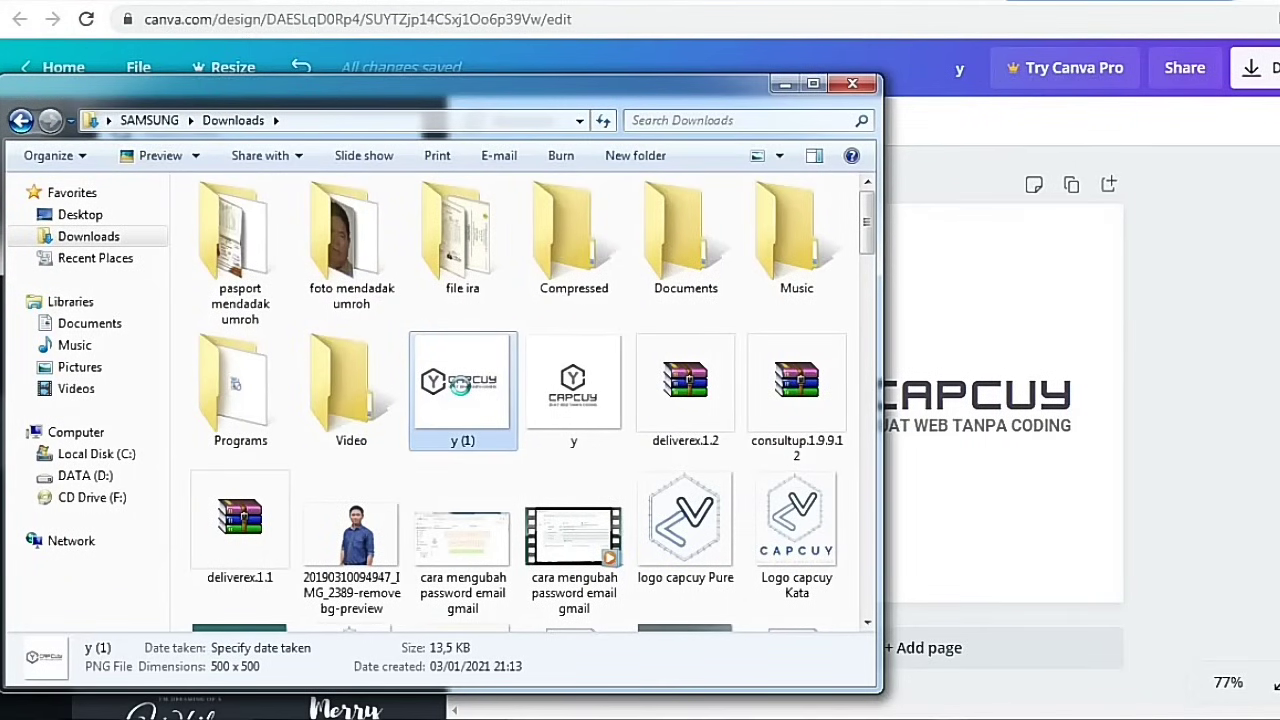
pyautogui.rightClick(460, 385)
pyautogui.moveTo(591, 346)
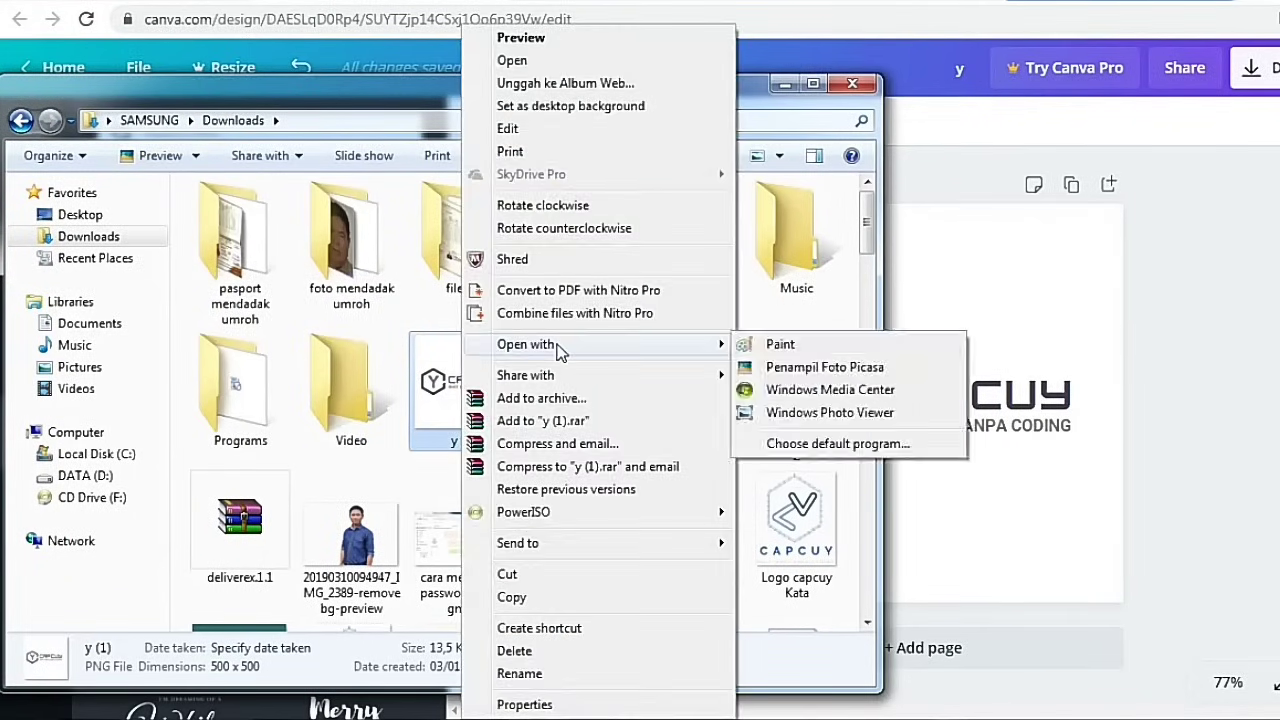
pyautogui.click(780, 344)
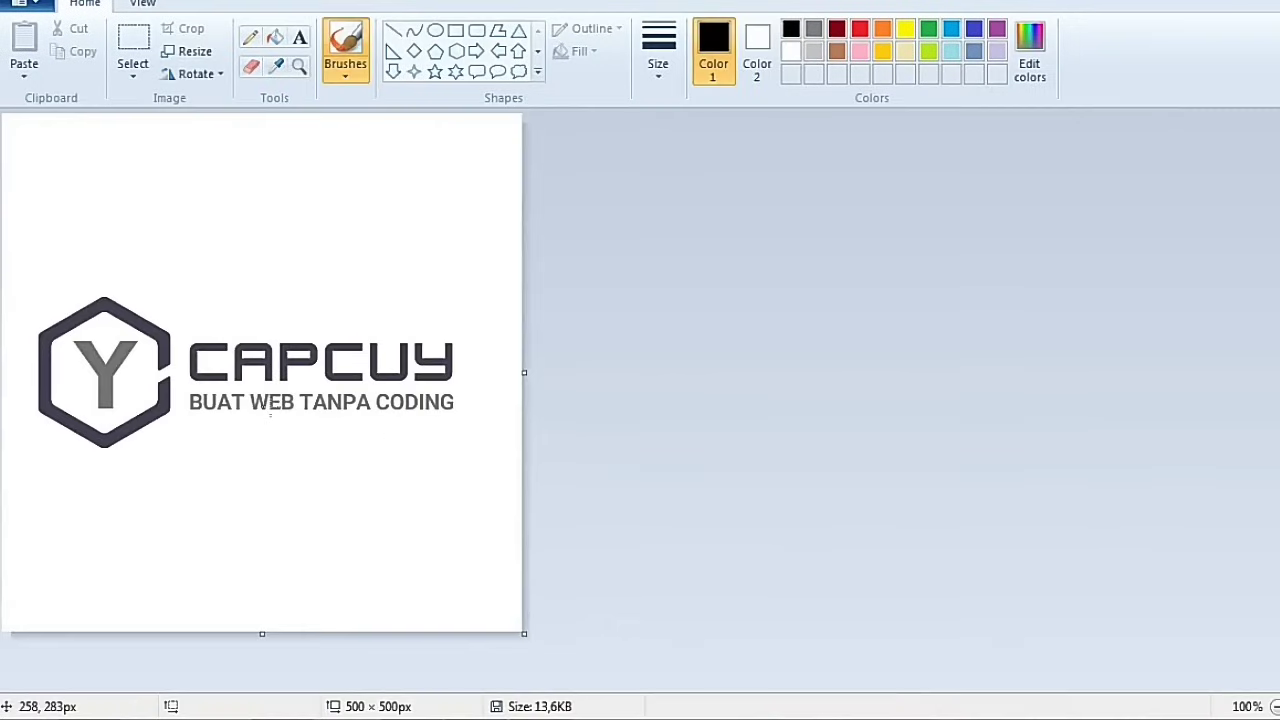
# - Crop the image closely around the emblem, CAPCUY and the tagline, to about 414 × 157 px
pyautogui.click(140, 42)
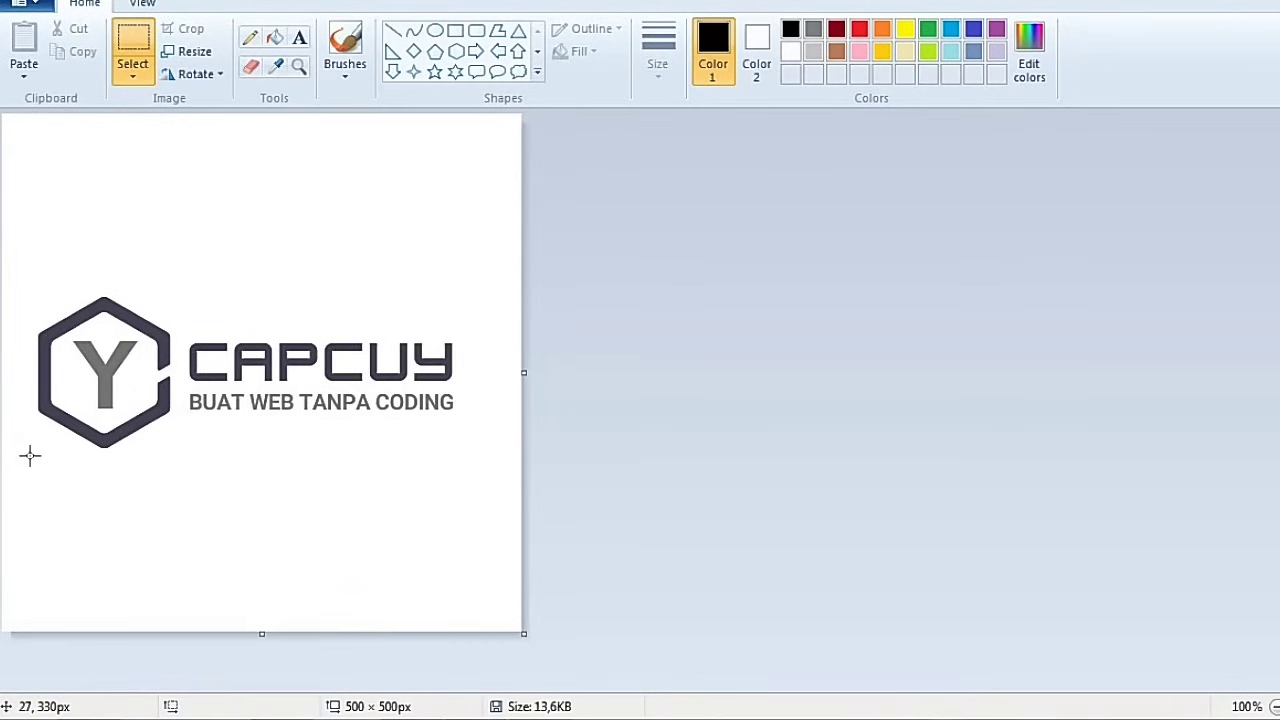
pyautogui.moveTo(30, 456); pyautogui.dragTo(460, 293)
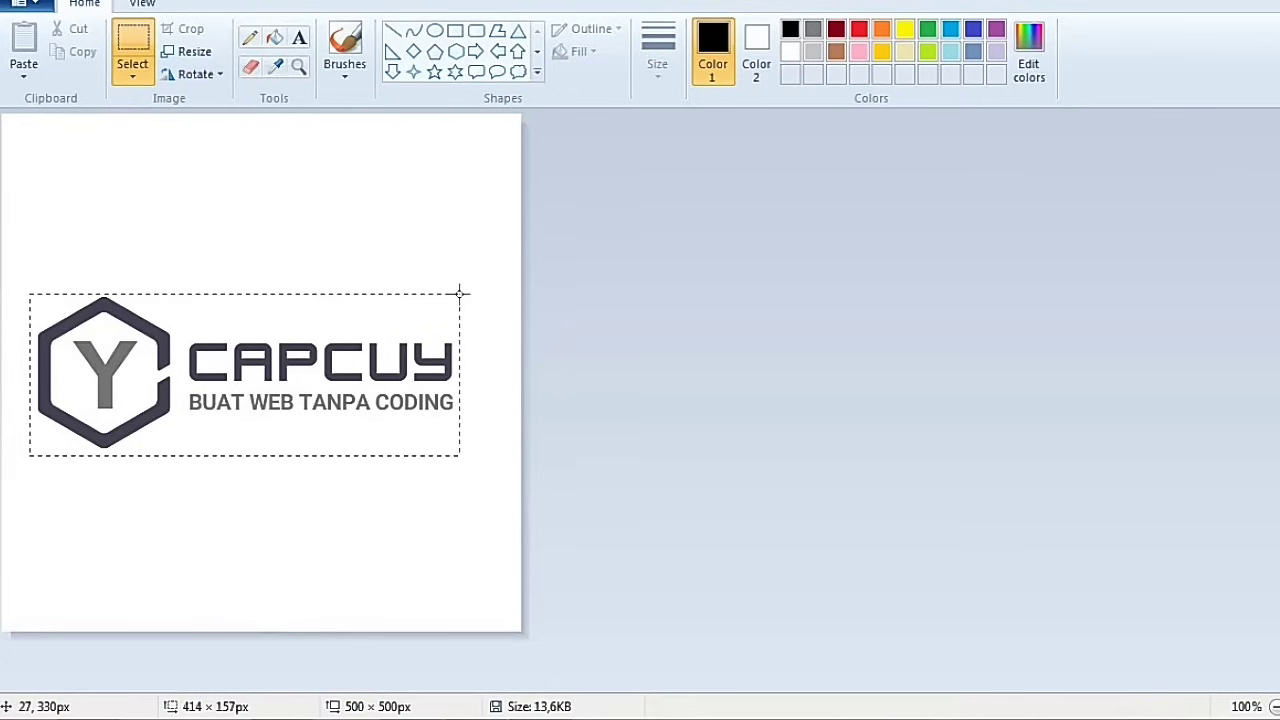
pyautogui.moveTo(460, 293); pyautogui.dragTo(460, 293)
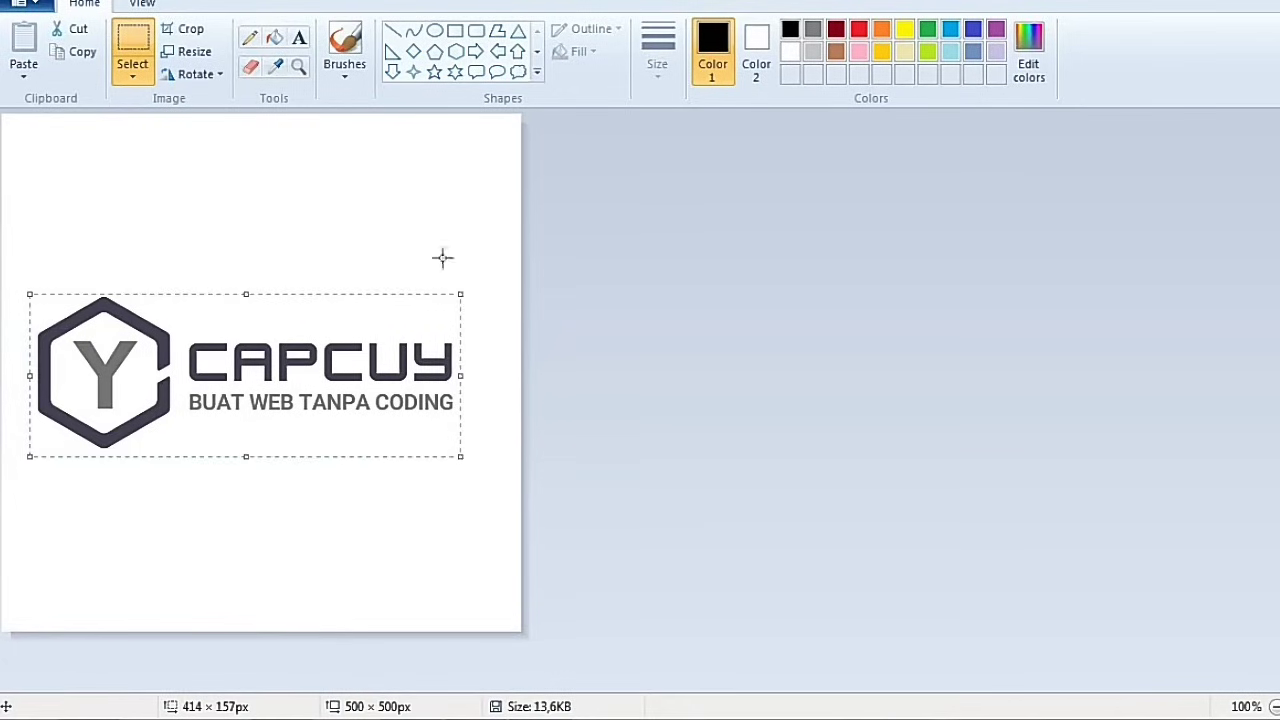
pyautogui.click(185, 29)
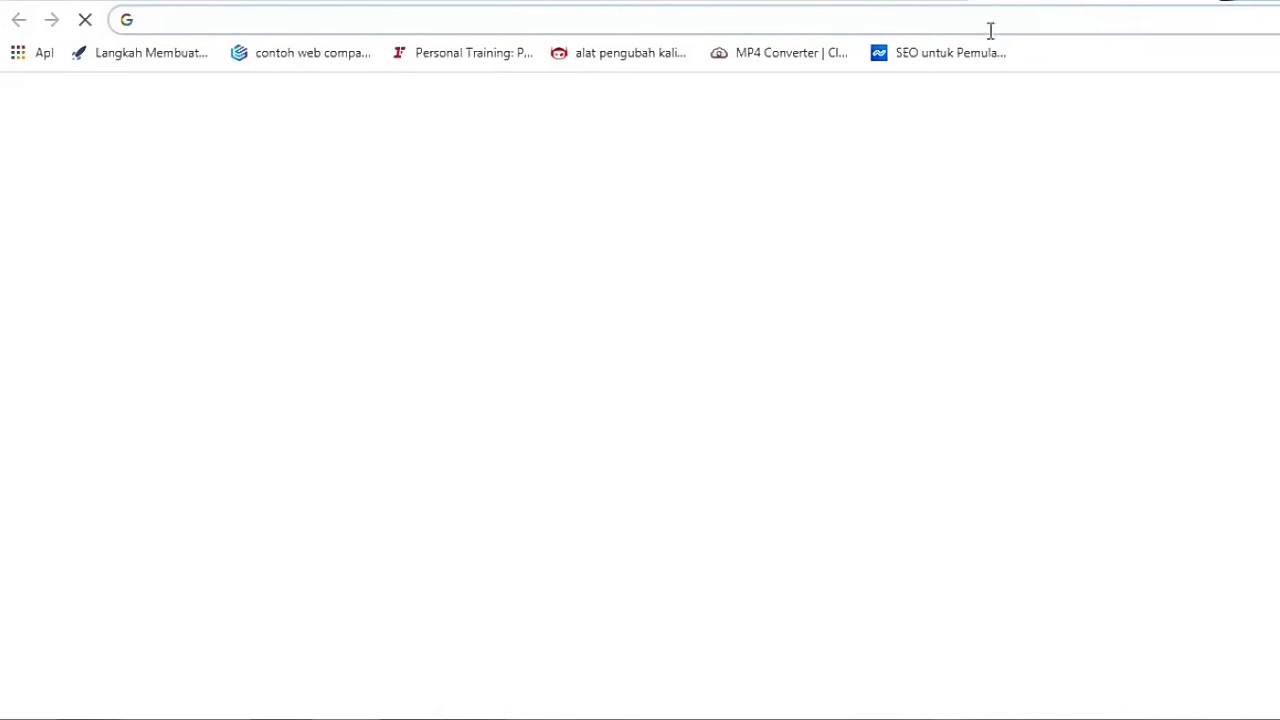
# - Go to remove.bg in the browser and upload the cropped y (1).png from the Downloads folder for background removal
pyautogui.click(990, 26)
pyautogui.write('rem')
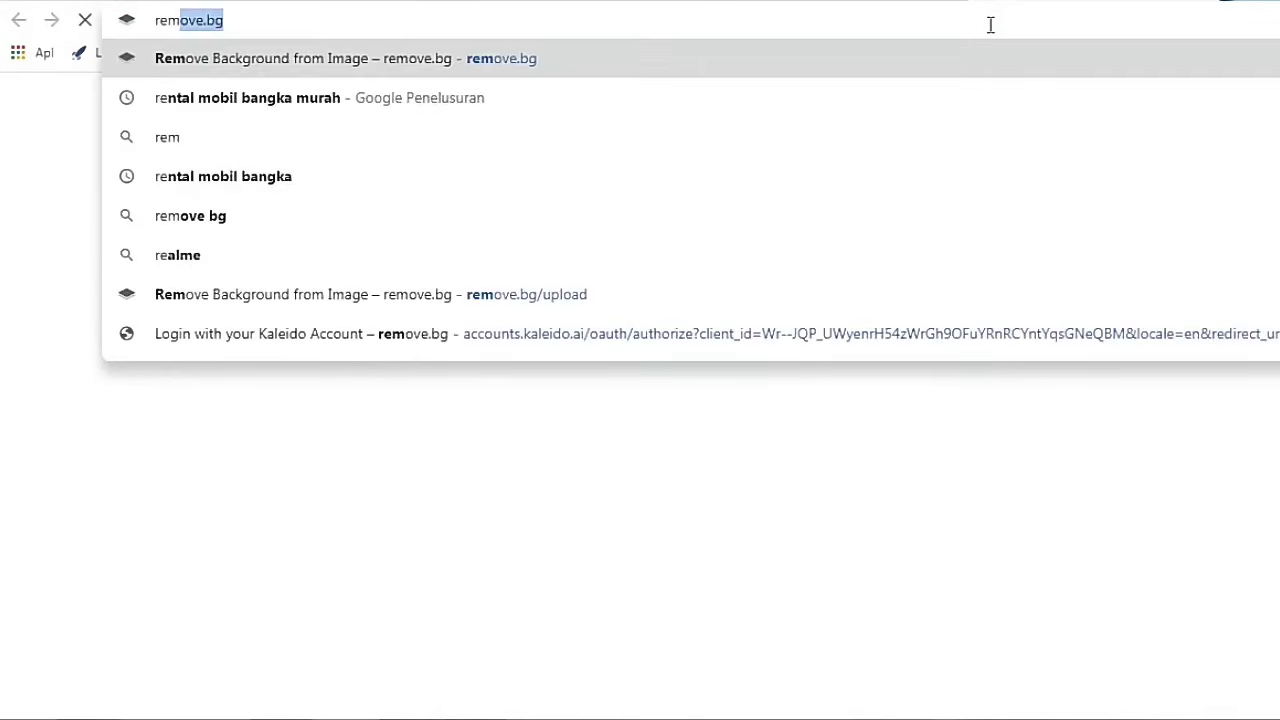
pyautogui.write('ove.bg')
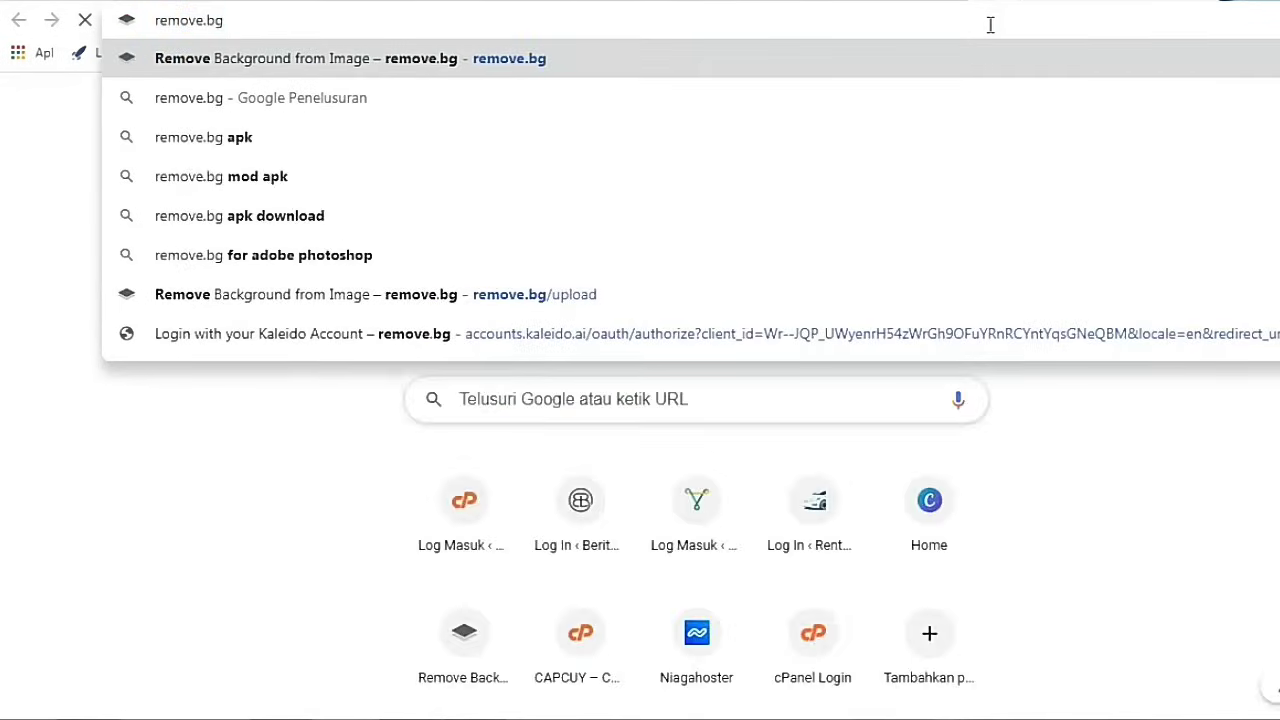
pyautogui.press('Return')
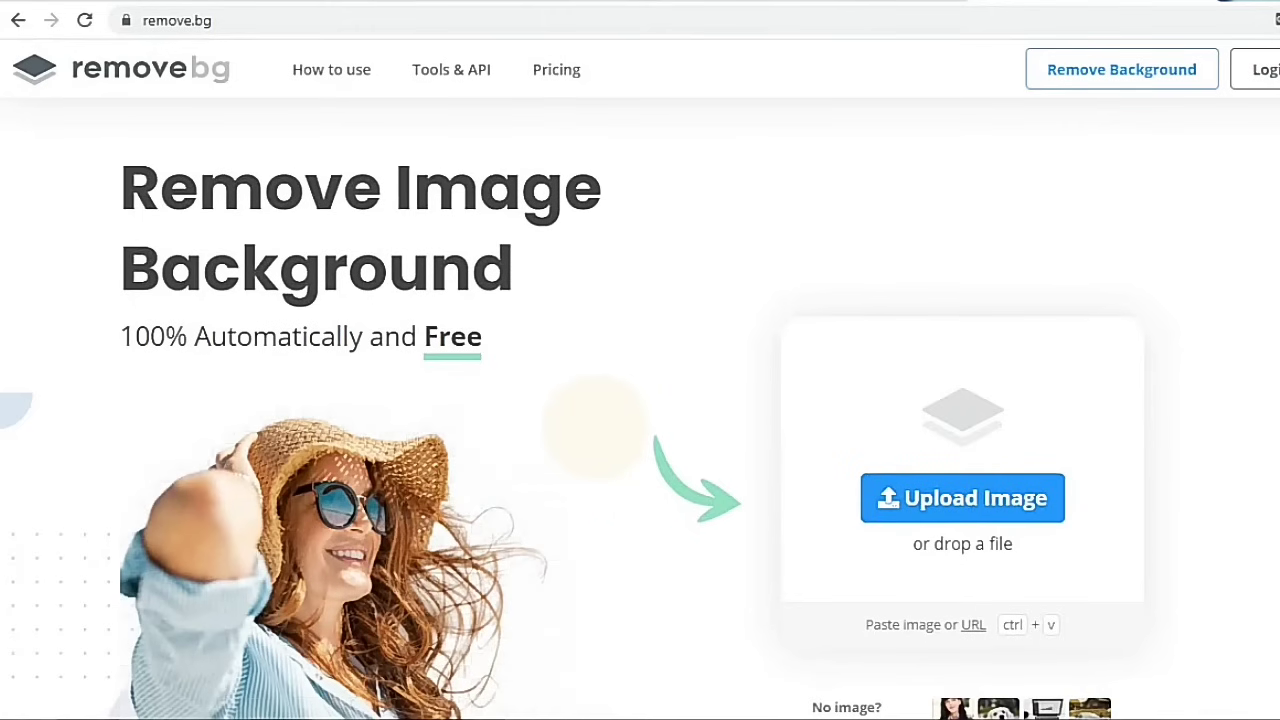
pyautogui.hotkey('alt', 'Tab')
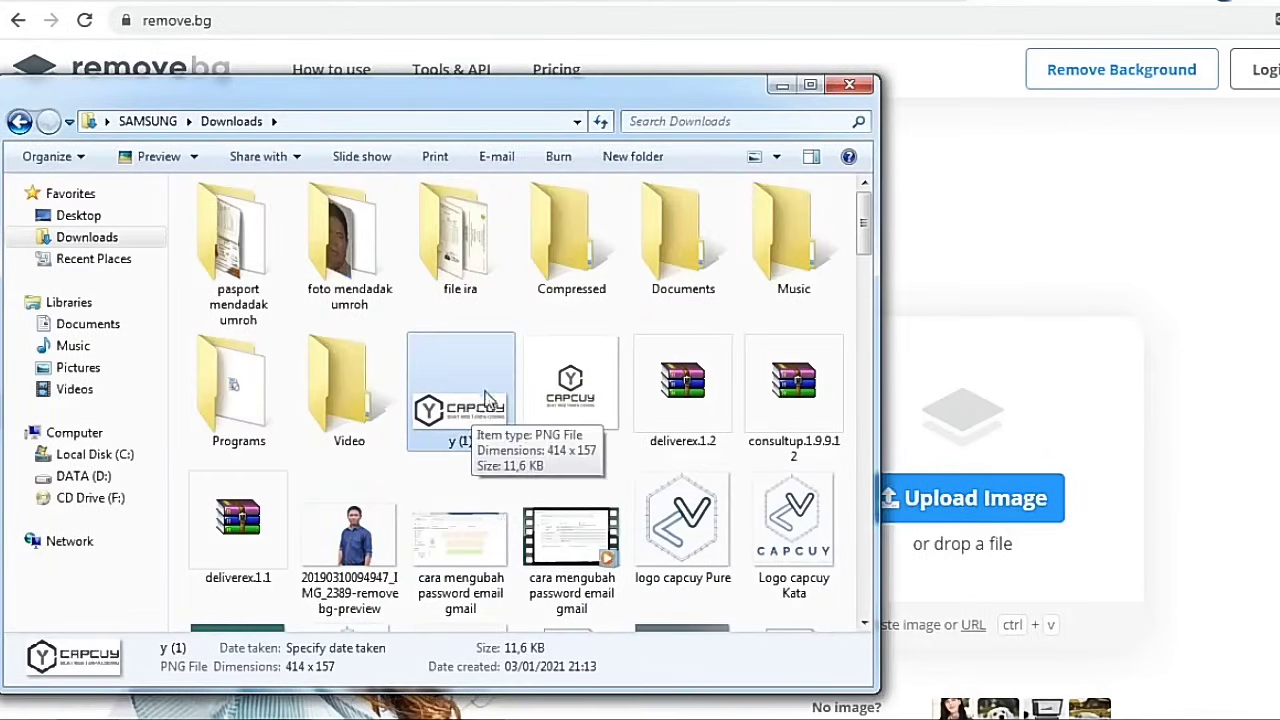
pyautogui.moveTo(632, 437); pyautogui.dragTo(977, 494)
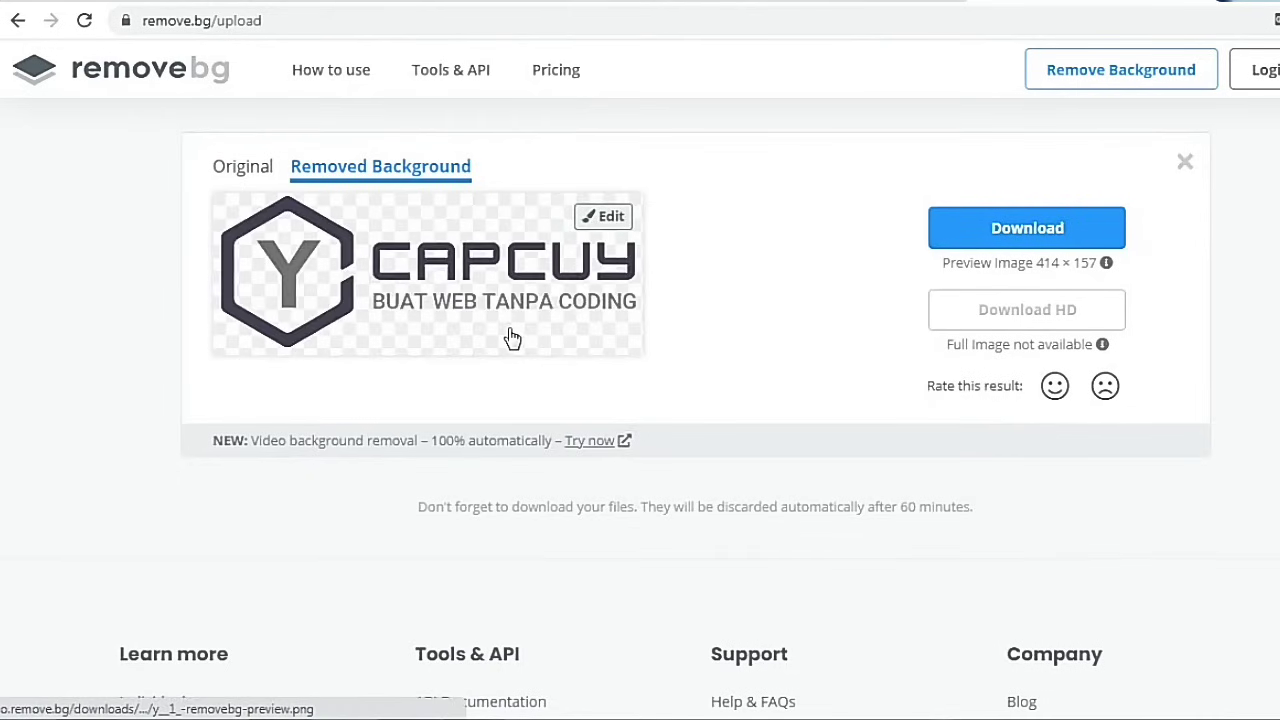
# - Download the background-free logo, inspect the downloaded PNG enlarged in the photo viewer, and return to remove.bg
pyautogui.click(1037, 229)
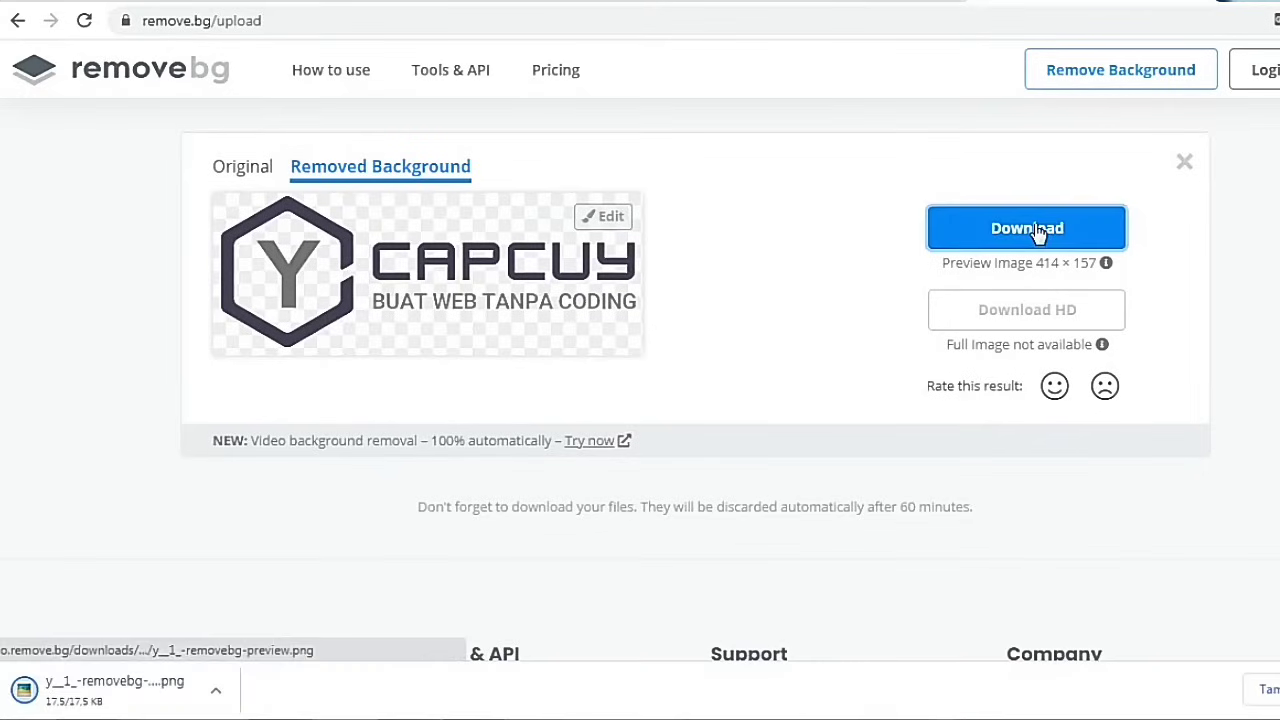
pyautogui.click(215, 690)
pyautogui.click(283, 562)
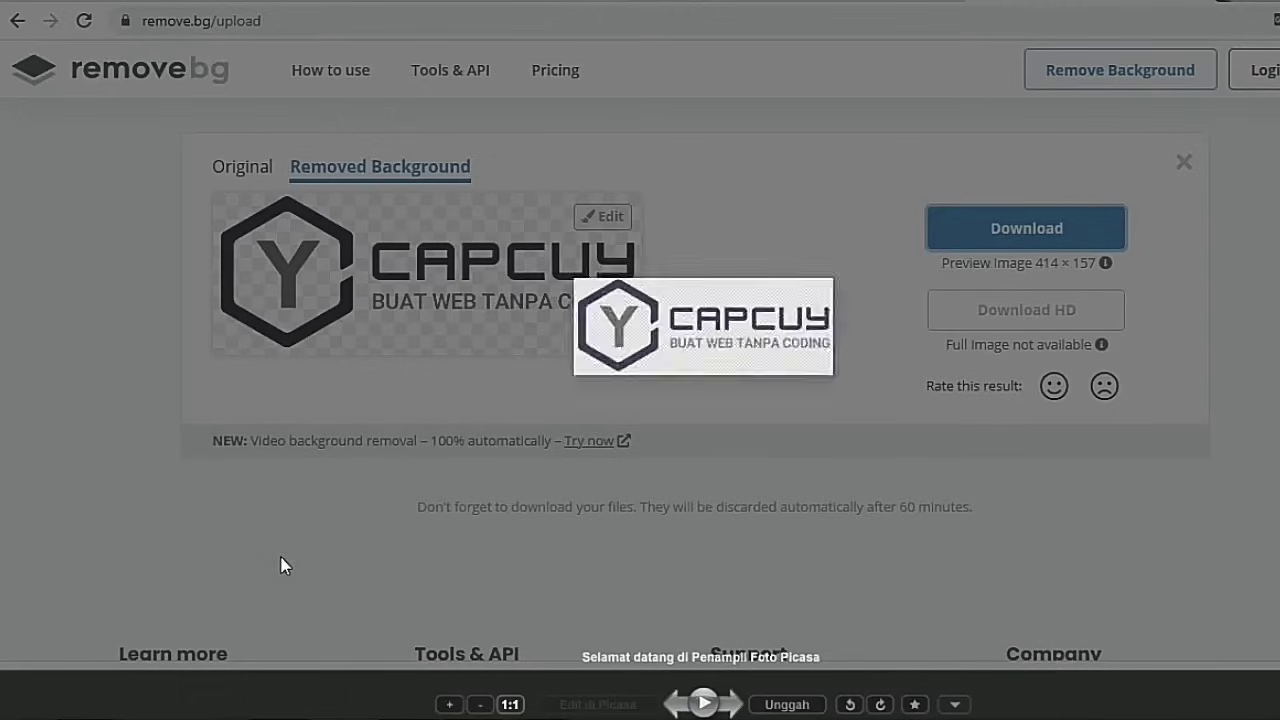
pyautogui.scroll(1, 705, 358)
pyautogui.scroll(4, 705, 358)
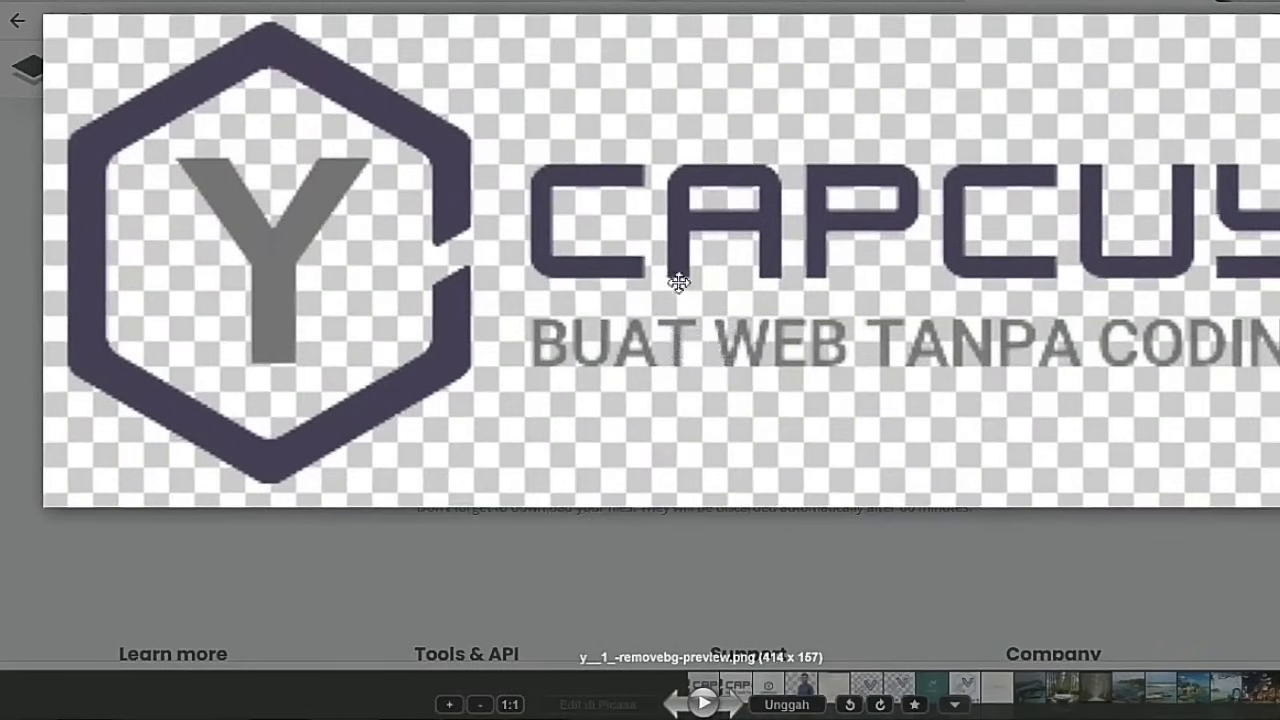
pyautogui.scroll(-3, 711, 280)
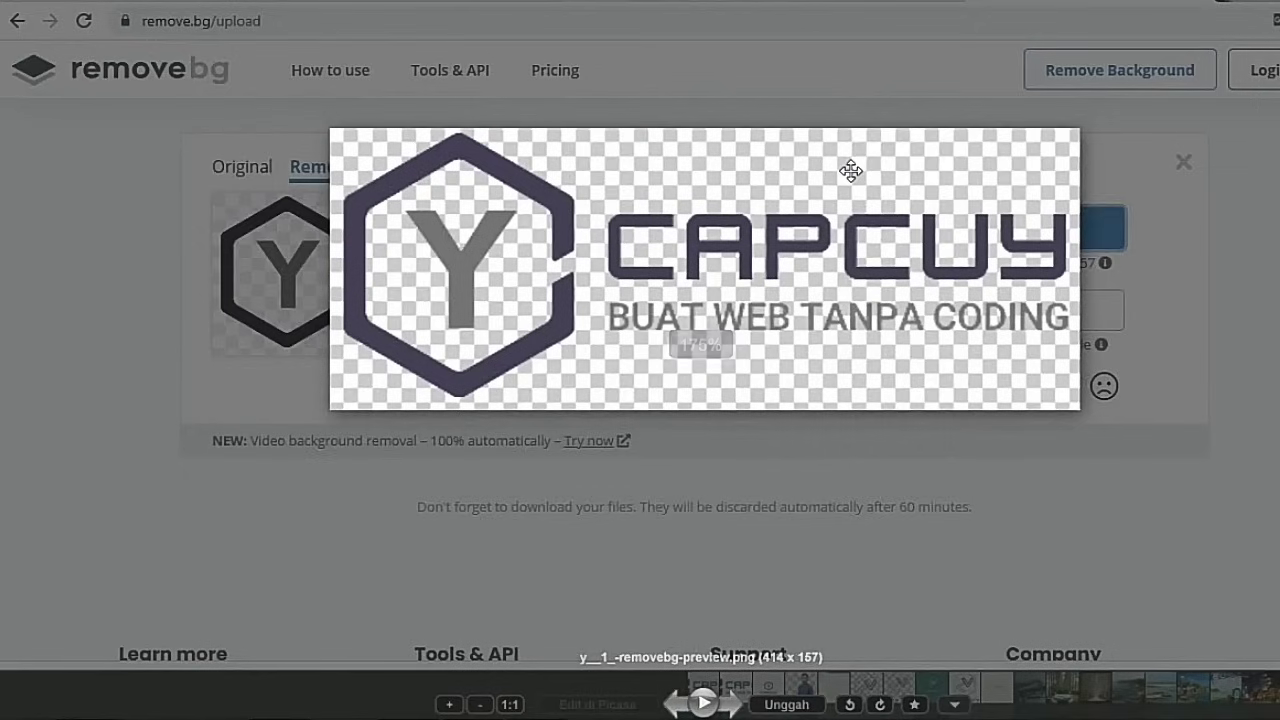
pyautogui.scroll(-2, 851, 171)
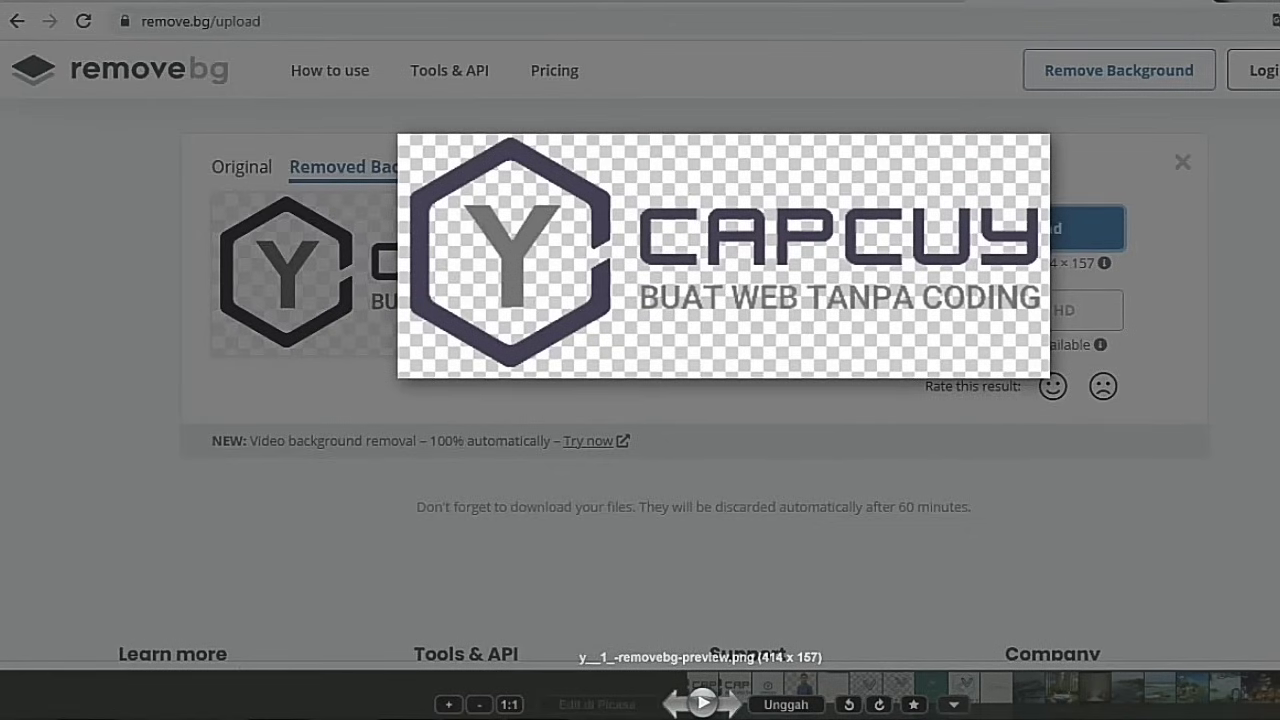
pyautogui.press('Escape')
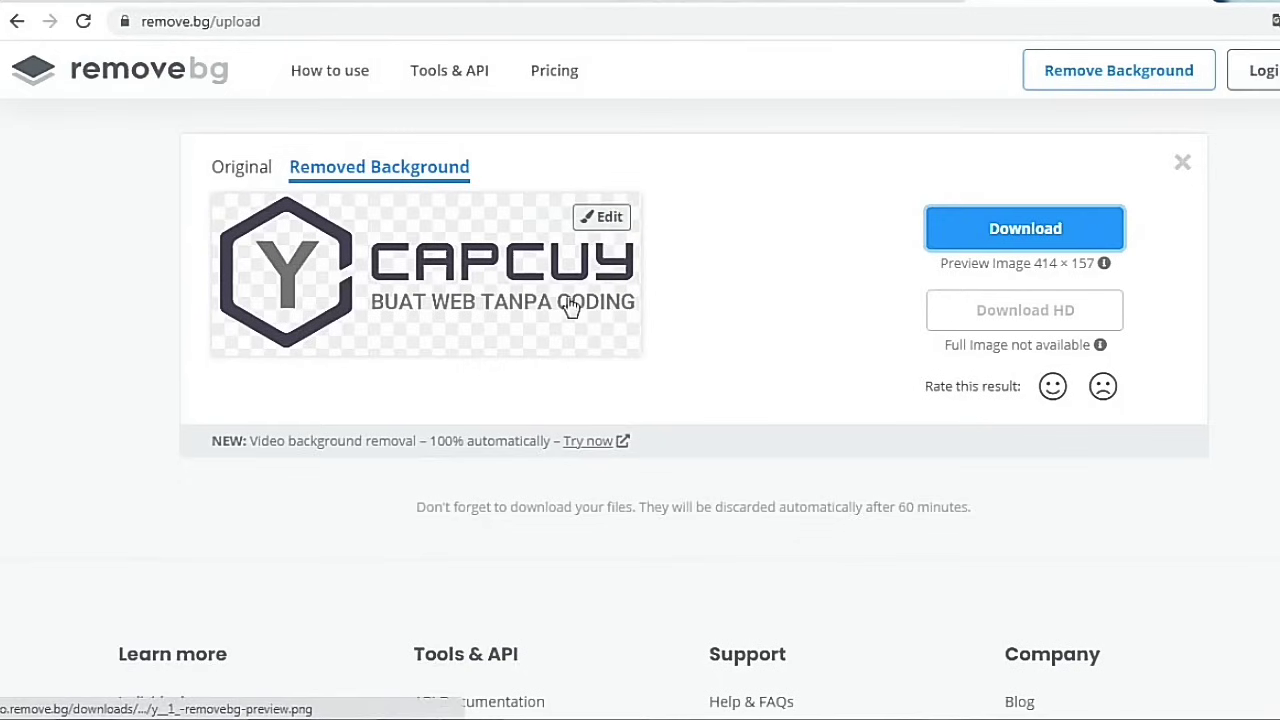